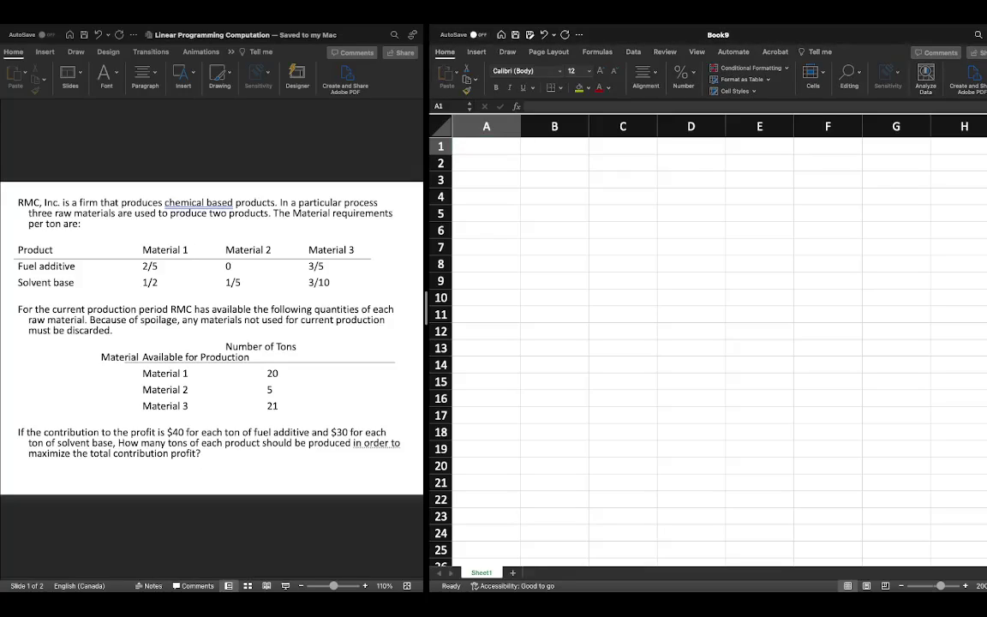
Label cell A3 Solution and enter the heading Fuel Additive (X1) in cell B2.
{"action": "left_click", "coordinate": [484, 180]}
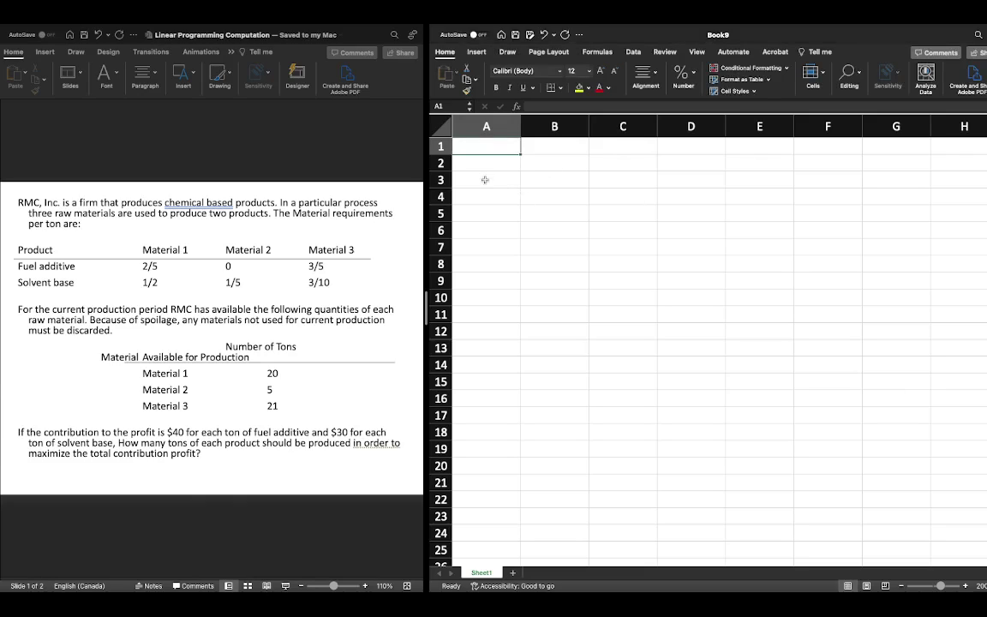
{"action": "left_click", "coordinate": [485, 180]}
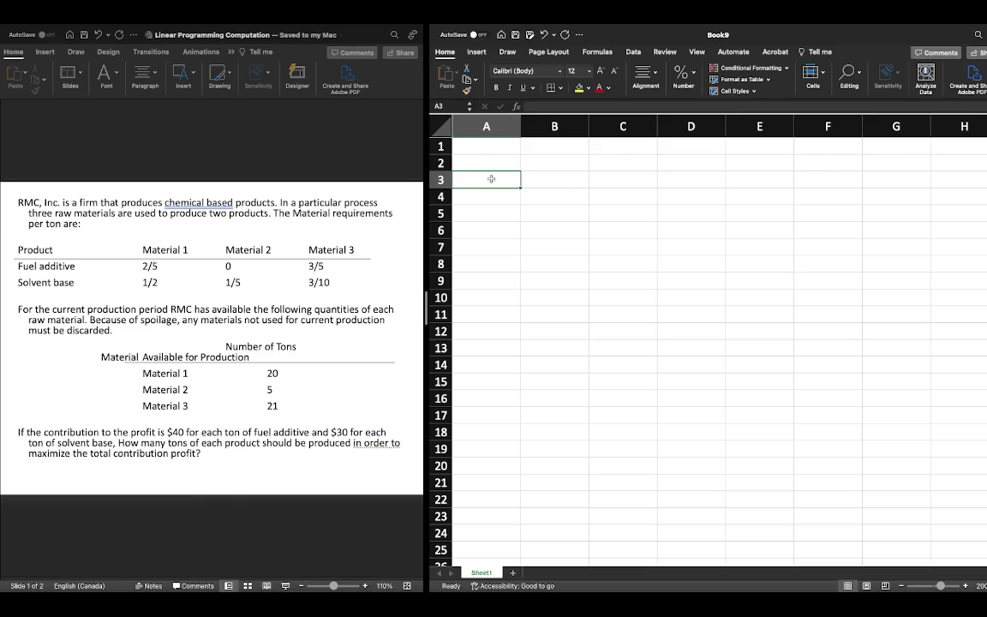
{"action": "type", "text": "Solution"}
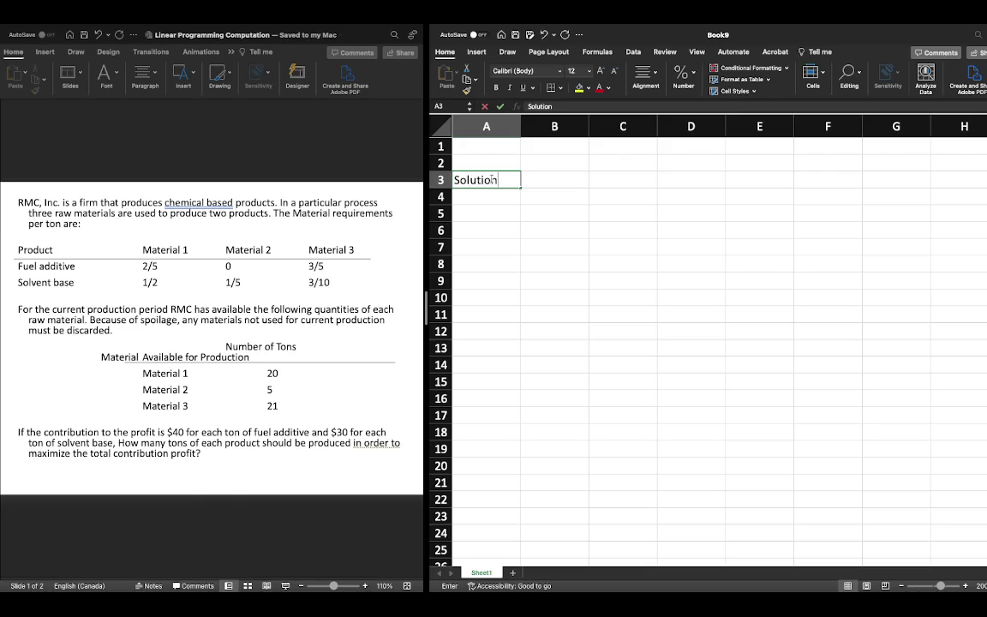
{"action": "key", "text": "Tab"}
{"action": "key", "text": "Up"}
{"action": "type", "text": "Fuel"}
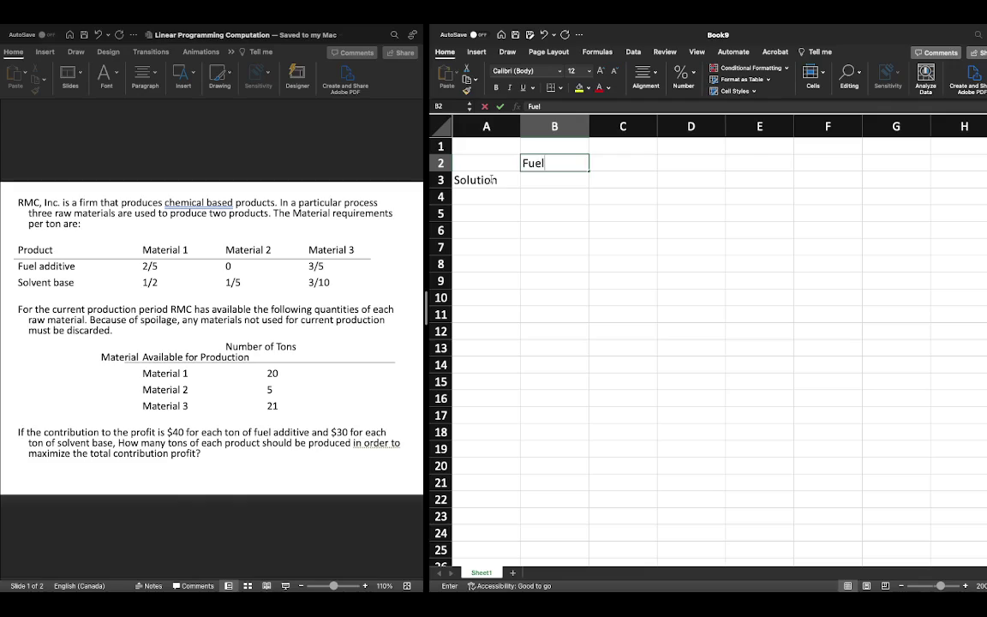
{"action": "type", "text": " Additive (X1)"}
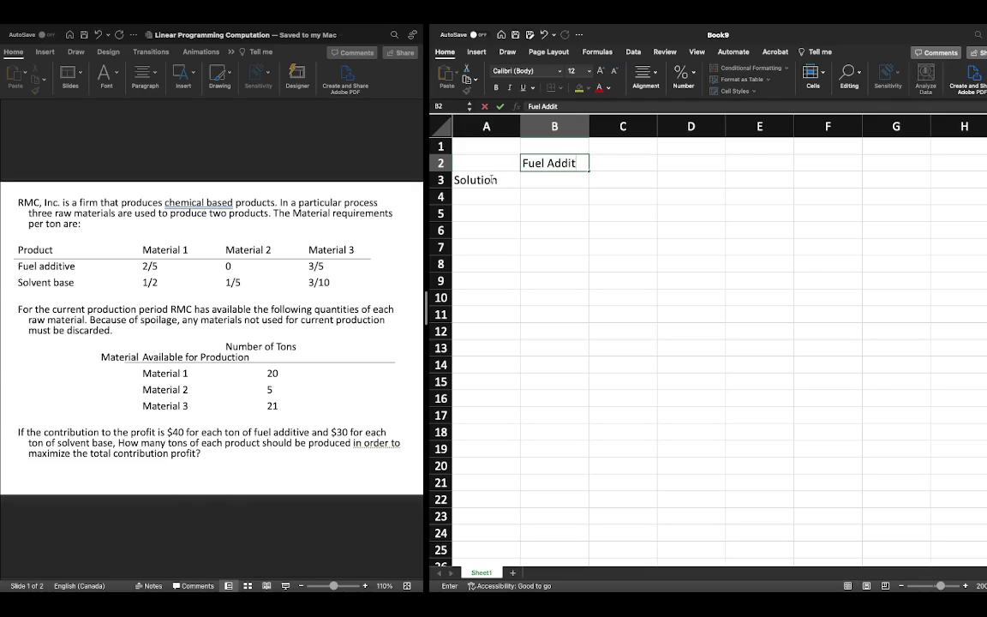
{"action": "key", "text": "Return"}
Enter the heading Solvent Base (X2) in cell C2 and fit the widths of columns B and C to their headings.
{"action": "key", "text": "Right"}
{"action": "key", "text": "Up"}
{"action": "key", "text": "Up"}
{"action": "key", "text": "Down"}
{"action": "type", "text": "Sol"}
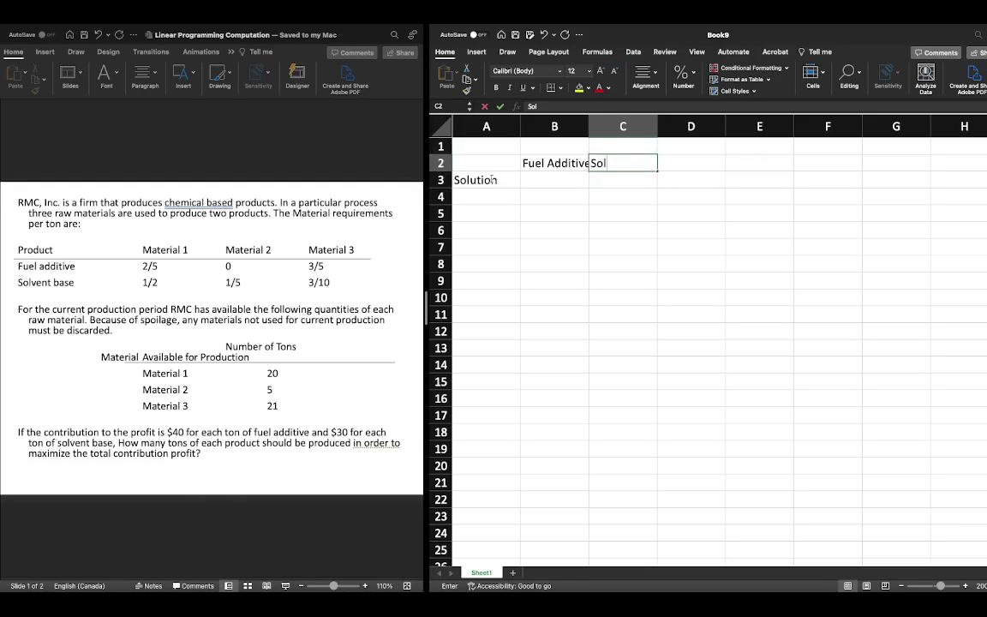
{"action": "type", "text": "vent Base"}
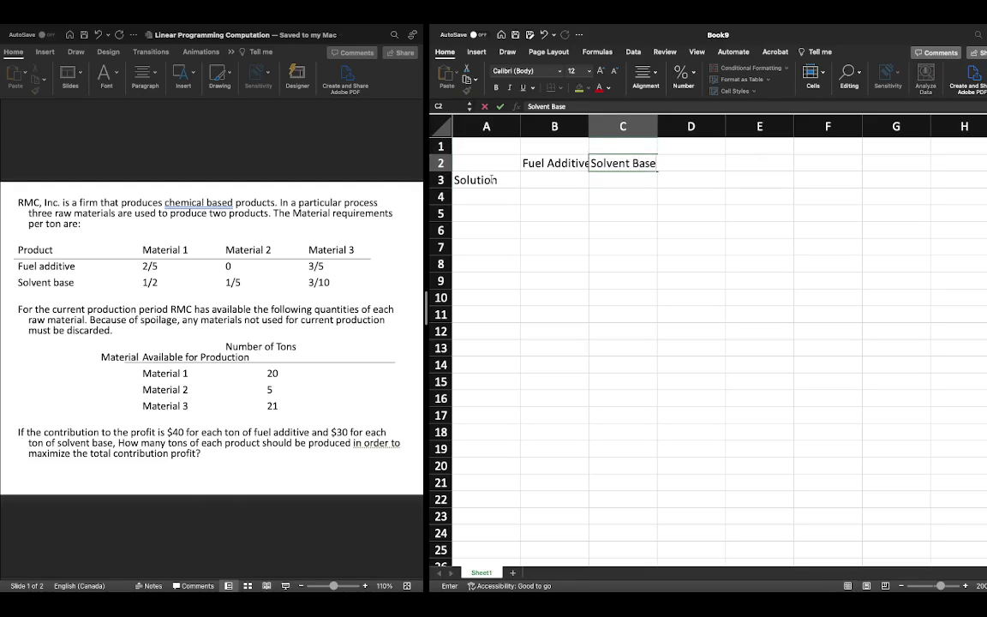
{"action": "type", "text": " (X2)"}
{"action": "key", "text": "Return"}
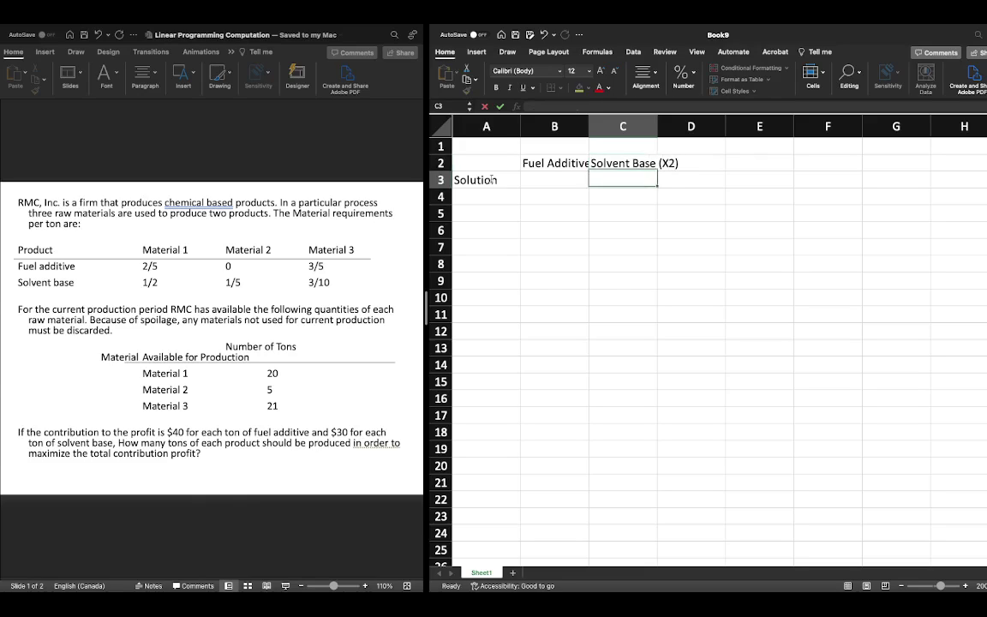
{"action": "double_click", "coordinate": [589, 127]}
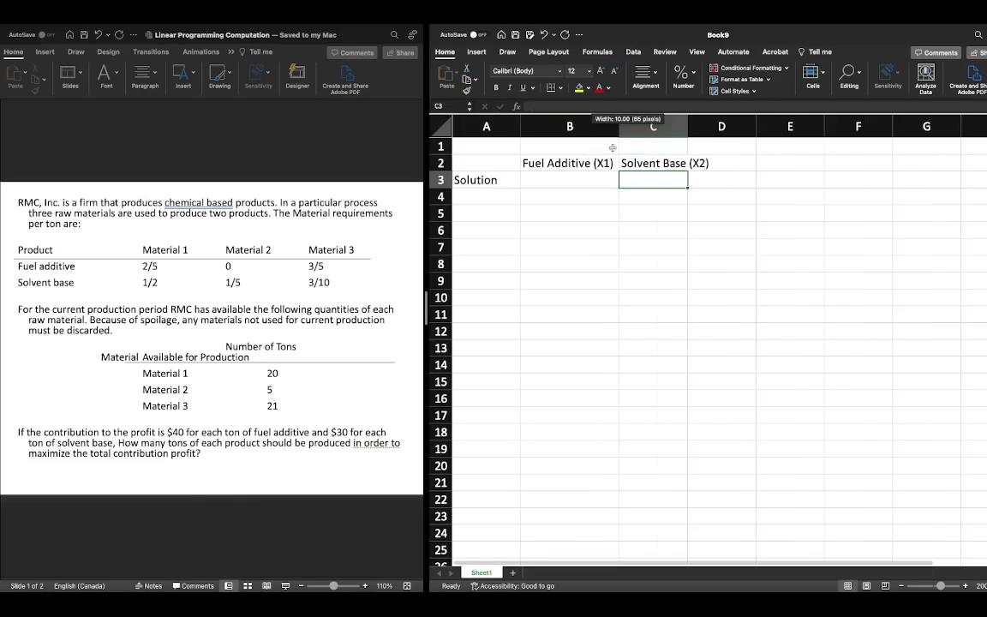
{"action": "double_click", "coordinate": [687, 128]}
Fill row 5 with the label Profit in A5, 40 for the fuel additive and 30 for the solvent base.
{"action": "left_click", "coordinate": [501, 213]}
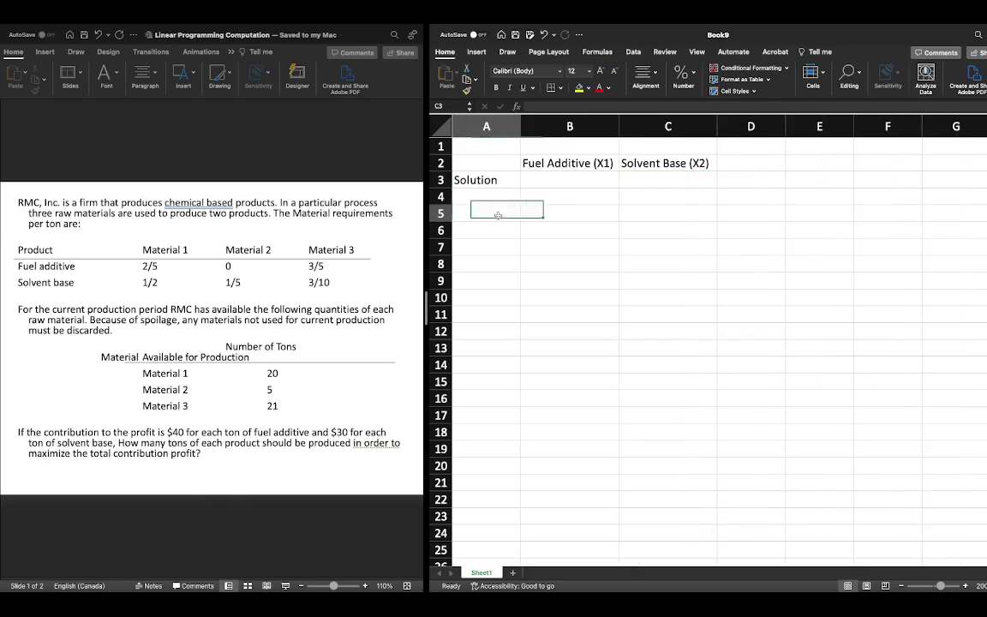
{"action": "type", "text": "Profit"}
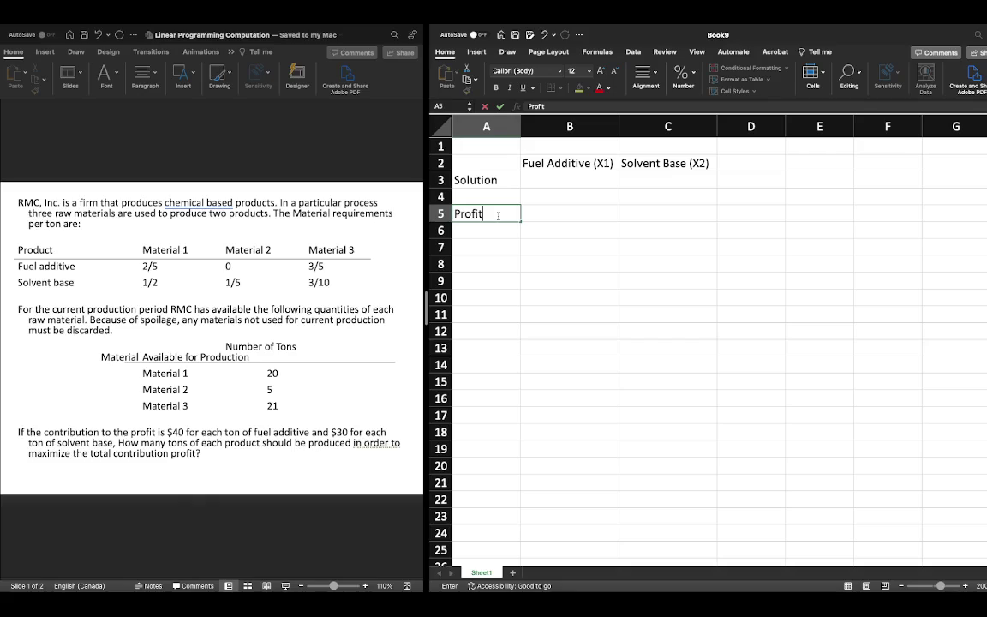
{"action": "key", "text": "Tab"}
{"action": "type", "text": "40"}
{"action": "key", "text": "Tab"}
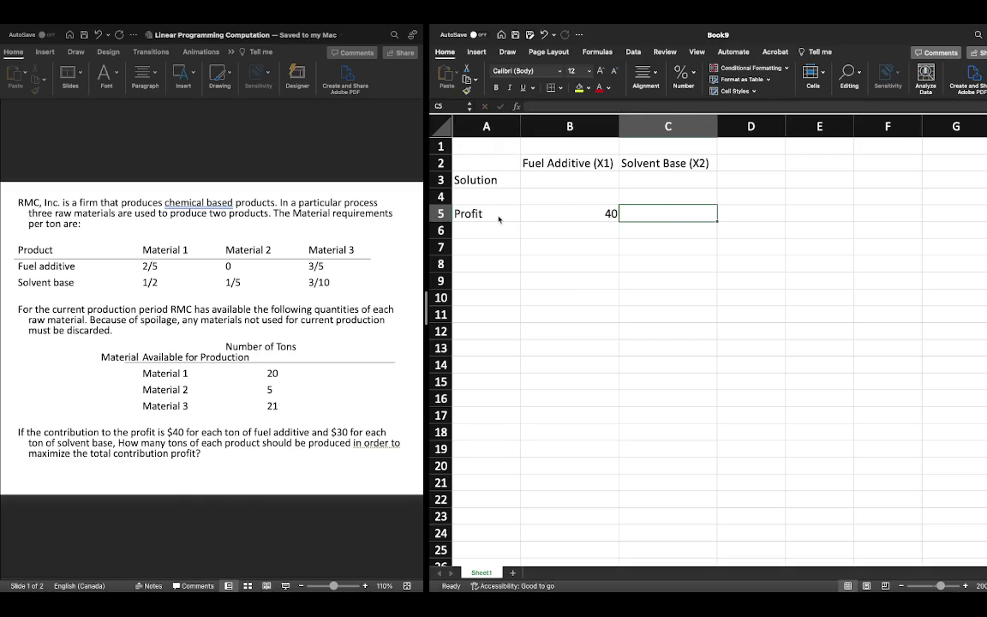
{"action": "type", "text": "30"}
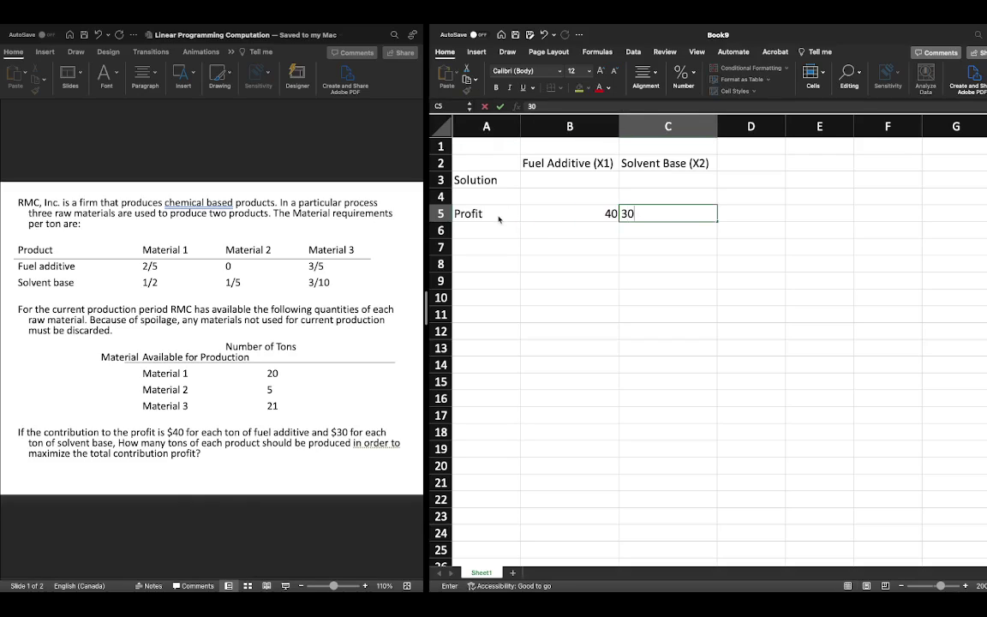
{"action": "key", "text": "Tab"}
Enter the heading Total Profit in cell D4.
{"action": "key", "text": "Up"}
{"action": "type", "text": "Total"}
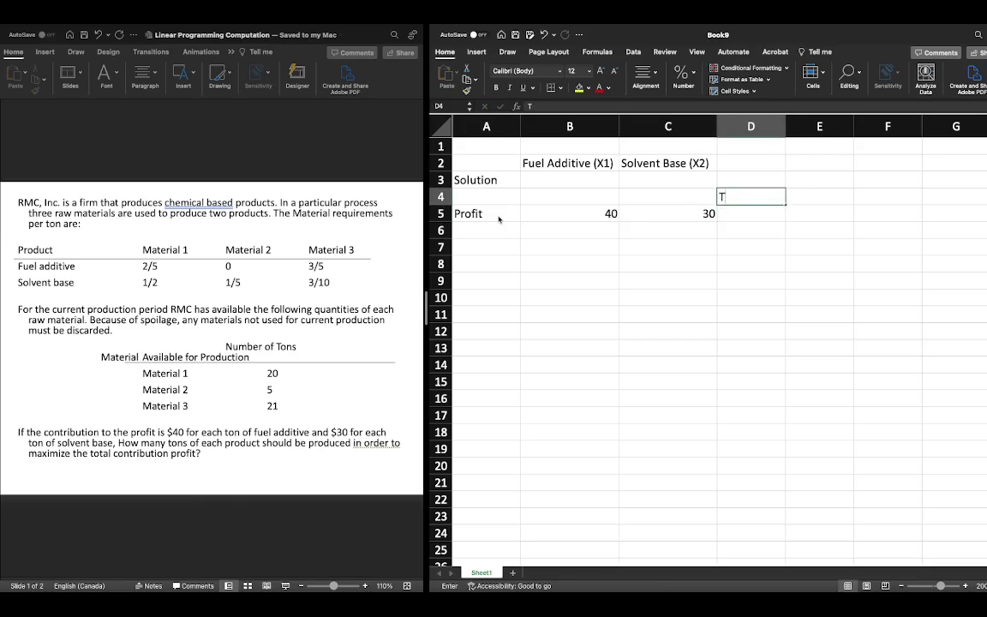
{"action": "key", "text": "BackSpace"}
{"action": "key", "text": "BackSpace"}
{"action": "key", "text": "BackSpace"}
{"action": "type", "text": "tal Profit"}
{"action": "key", "text": "Return"}
Write the objective function Max Z = $40X1 + 30X2 as text in cell E5.
{"action": "key", "text": "Right"}
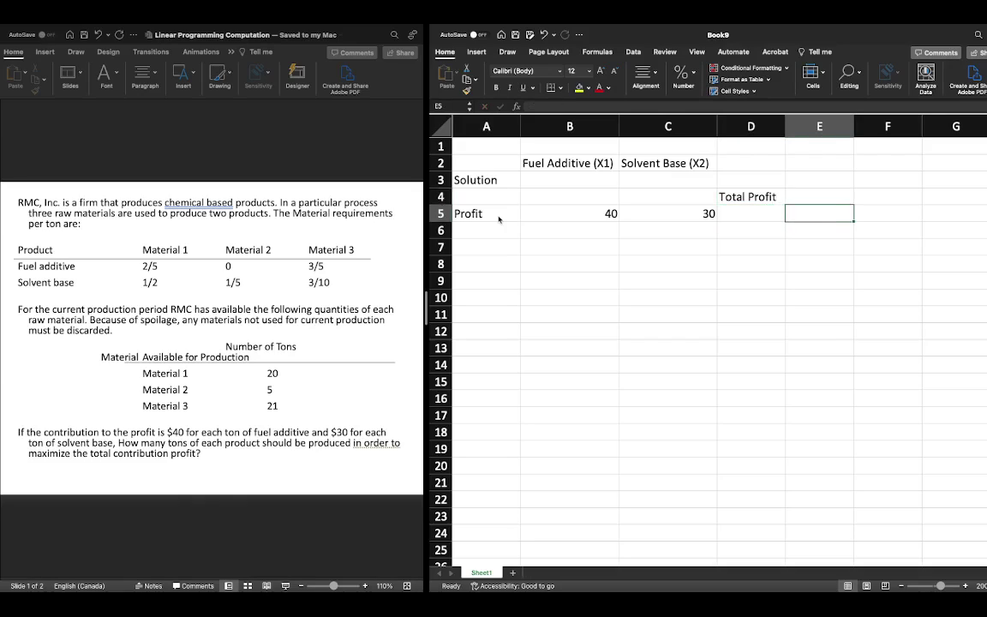
{"action": "type", "text": "MA"}
{"action": "key", "text": "BackSpace"}
{"action": "type", "text": "ax Z ="}
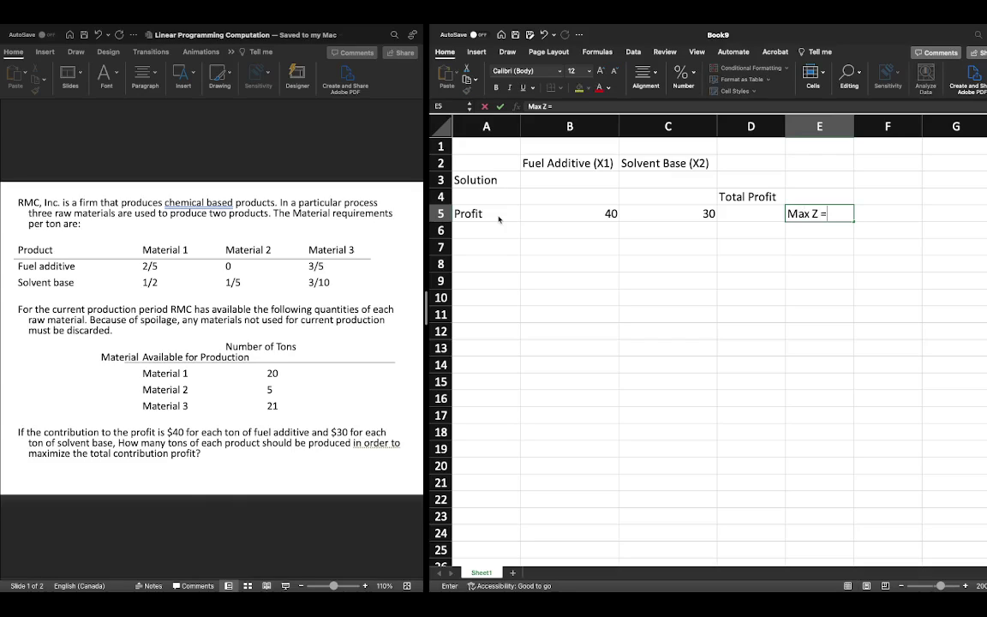
{"action": "type", "text": " $40X1 + 30X2"}
{"action": "key", "text": "Return"}
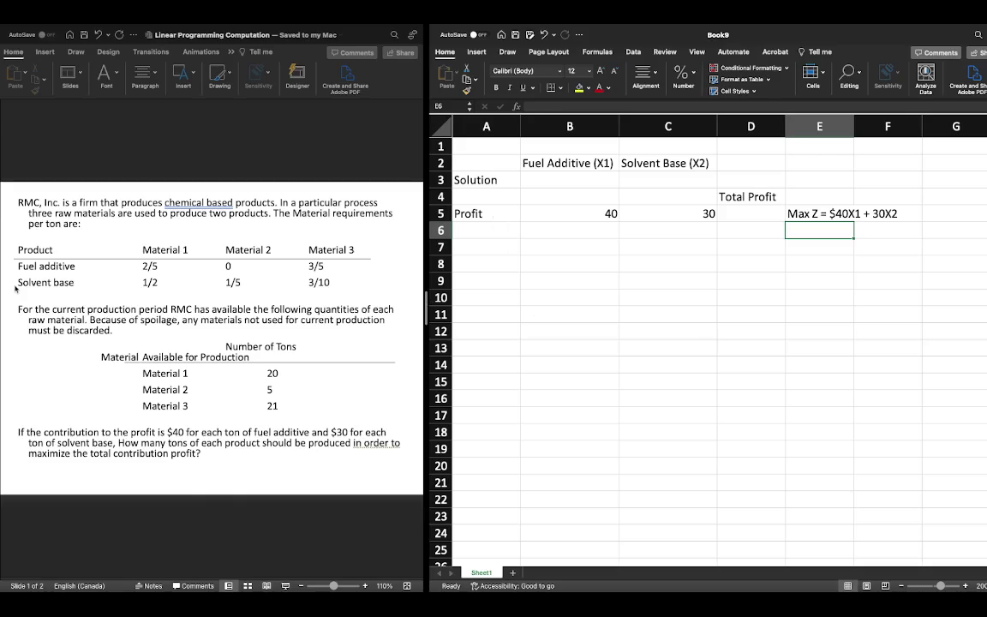
Enter the heading Constraints in cell A7 and the row label Material 1 in A8.
{"action": "left_click", "coordinate": [487, 244]}
{"action": "type", "text": "Constraints"}
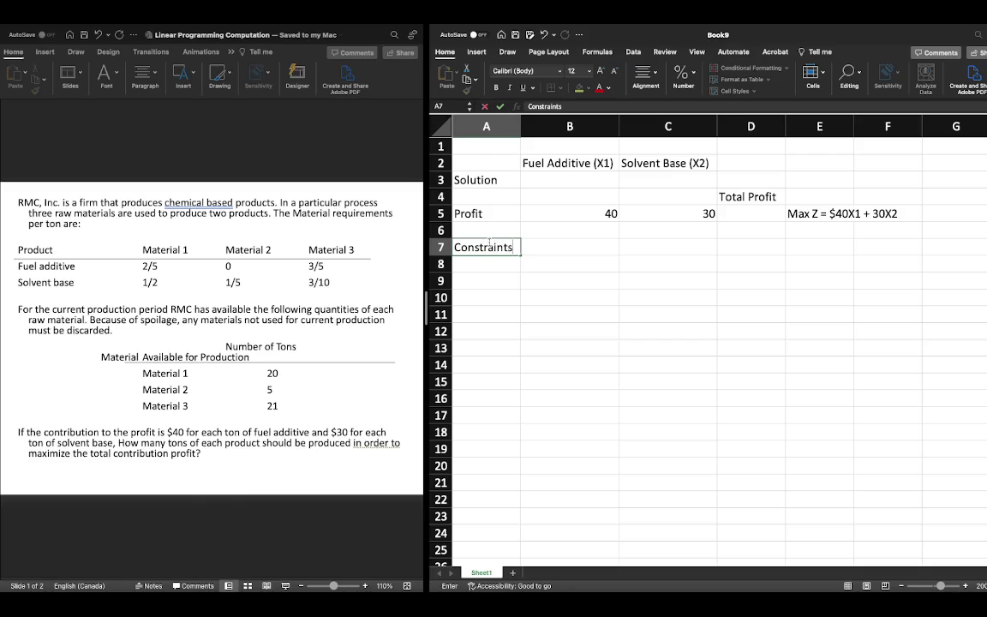
{"action": "key", "text": "Return"}
{"action": "type", "text": "Mater"}
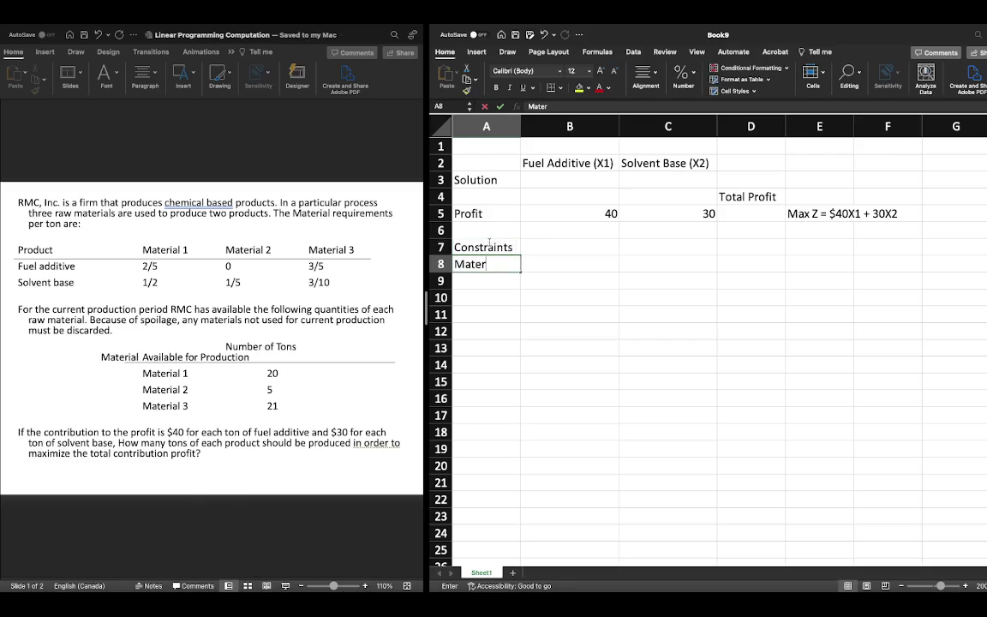
{"action": "type", "text": "ial 1"}
{"action": "key", "text": "Tab"}
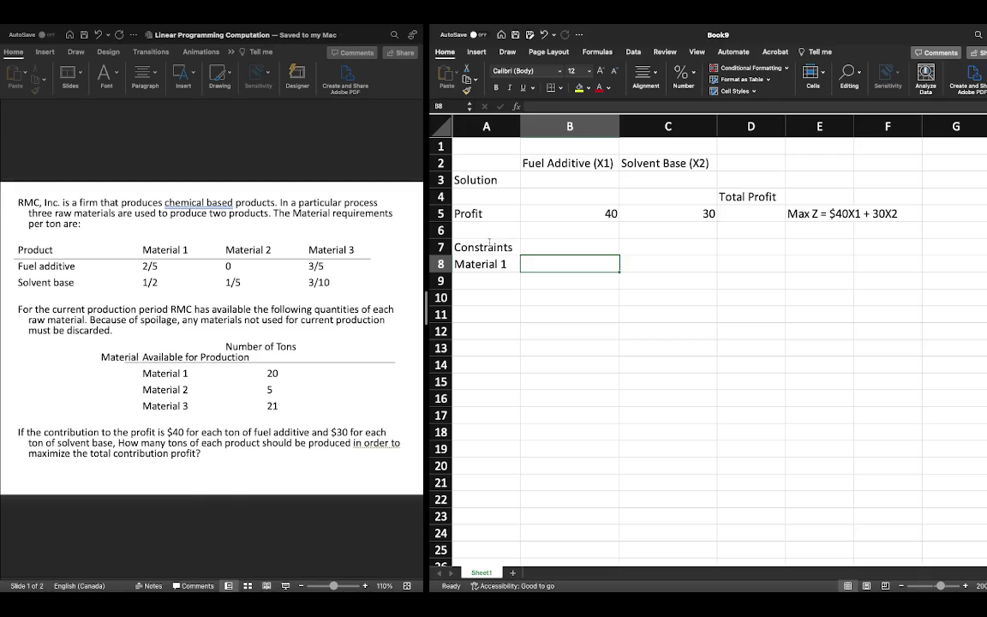
Enter the Material 1 requirements as =2/5 in B8 and =1/2 in C8.
{"action": "type", "text": "=2/5"}
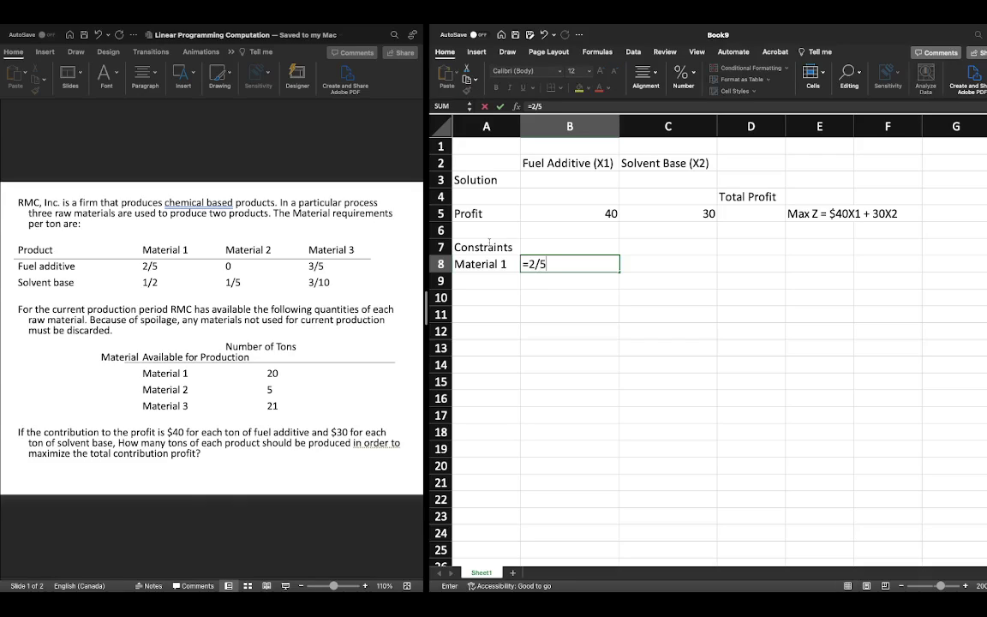
{"action": "key", "text": "Tab"}
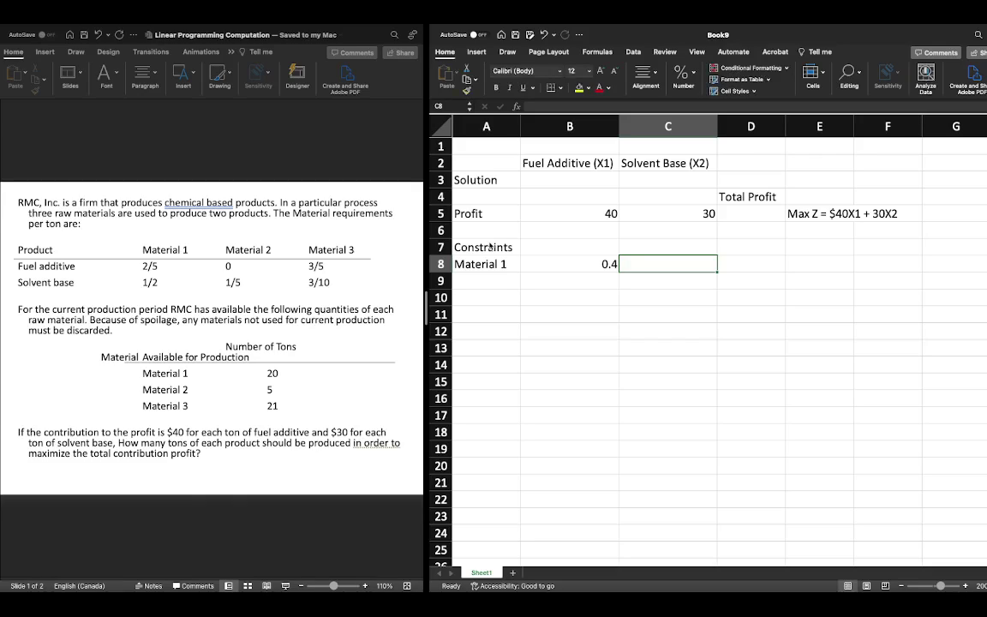
{"action": "type", "text": "=1/2"}
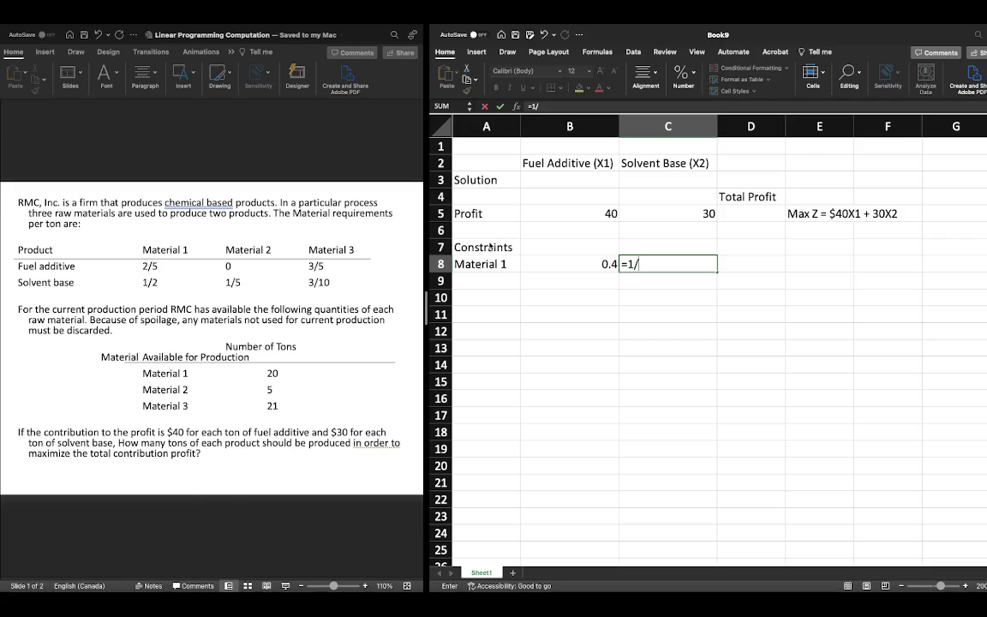
{"action": "key", "text": "Return"}
Add the constraint column headings LHS in D7 and RHS in F7.
{"action": "key", "text": "Up"}
{"action": "key", "text": "Right"}
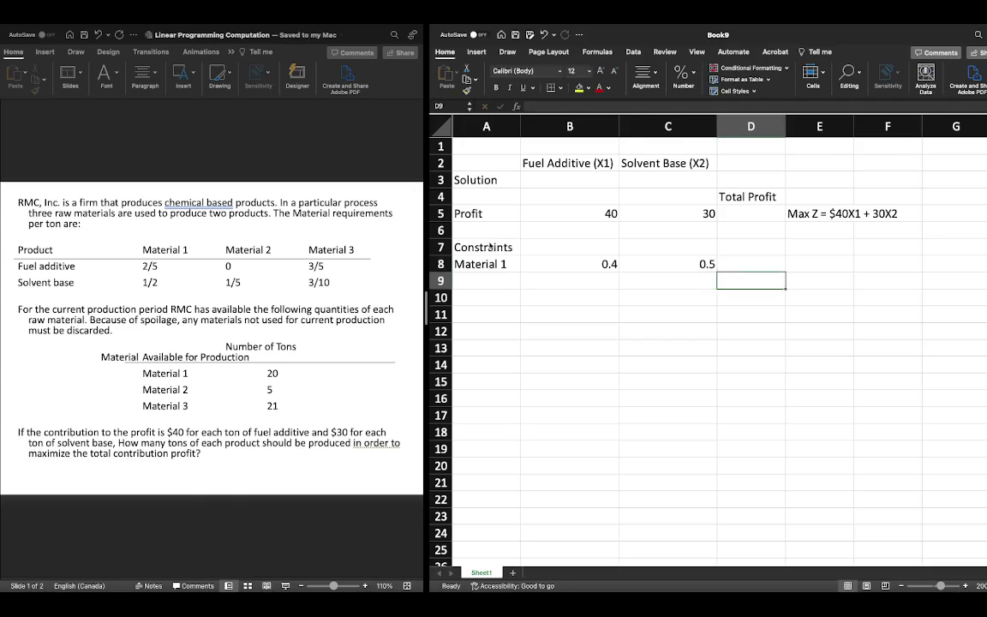
{"action": "key", "text": "Right"}
{"action": "key", "text": "Up"}
{"action": "key", "text": "Left"}
{"action": "type", "text": "LHS"}
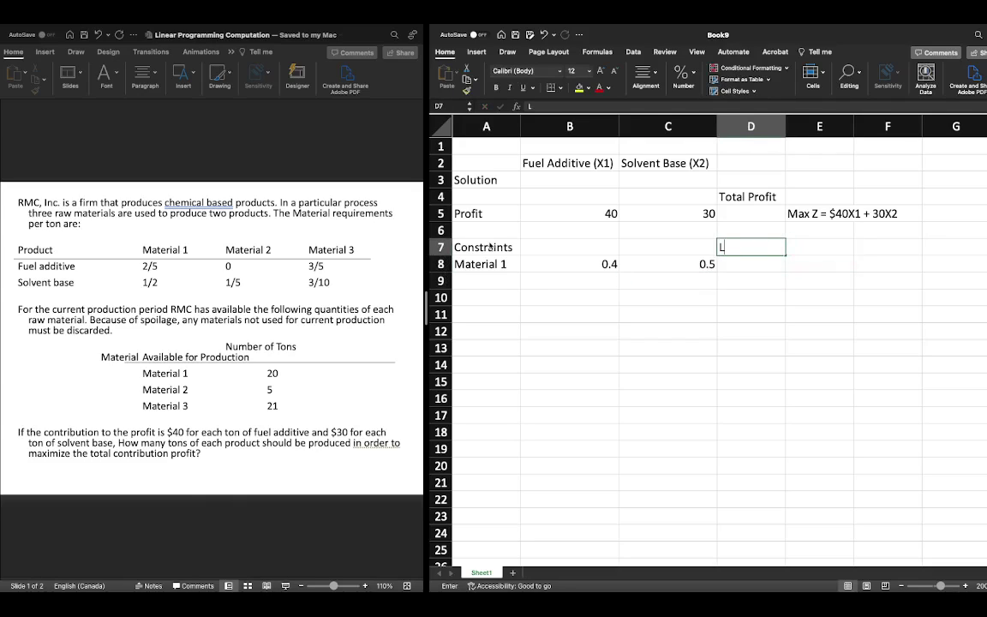
{"action": "key", "text": "Tab"}
{"action": "key", "text": "Right"}
{"action": "type", "text": "RHS"}
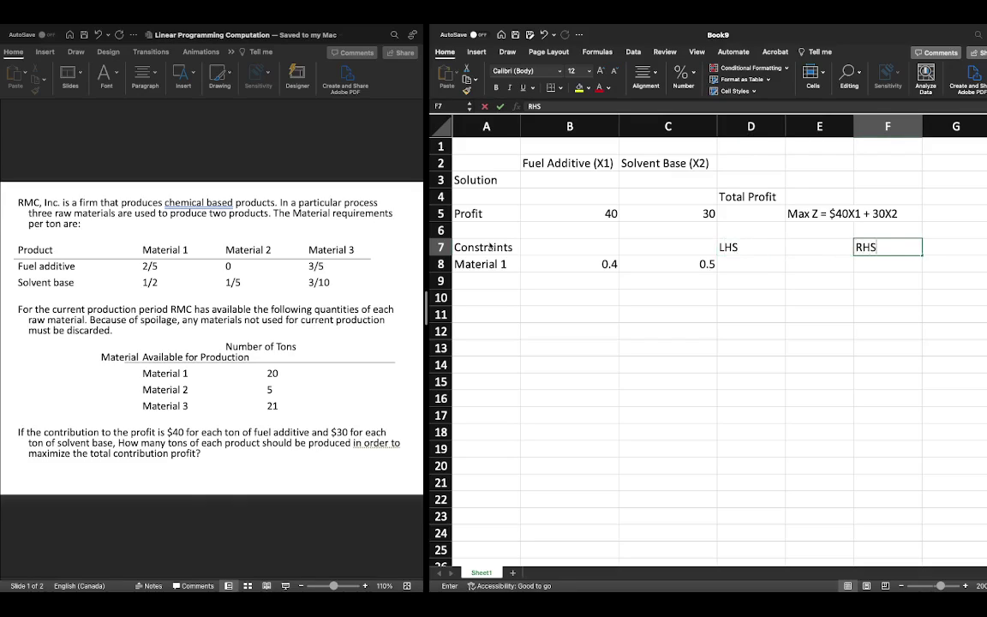
{"action": "key", "text": "Return"}
Complete the Material 1 constraint with <= in E8 and the limit 20 in F8.
{"action": "key", "text": "Down"}
{"action": "key", "text": "Up"}
{"action": "key", "text": "Left"}
{"action": "type", "text": "<="}
{"action": "key", "text": "Tab"}
{"action": "type", "text": "20"}
{"action": "key", "text": "Return"}
Fill row 9 with the label Material 1 in A9, 0 in B9 and =1/5 in C9.
{"action": "key", "text": "Left"}
{"action": "key", "text": "Left"}
{"action": "key", "text": "Left"}
{"action": "key", "text": "Left"}
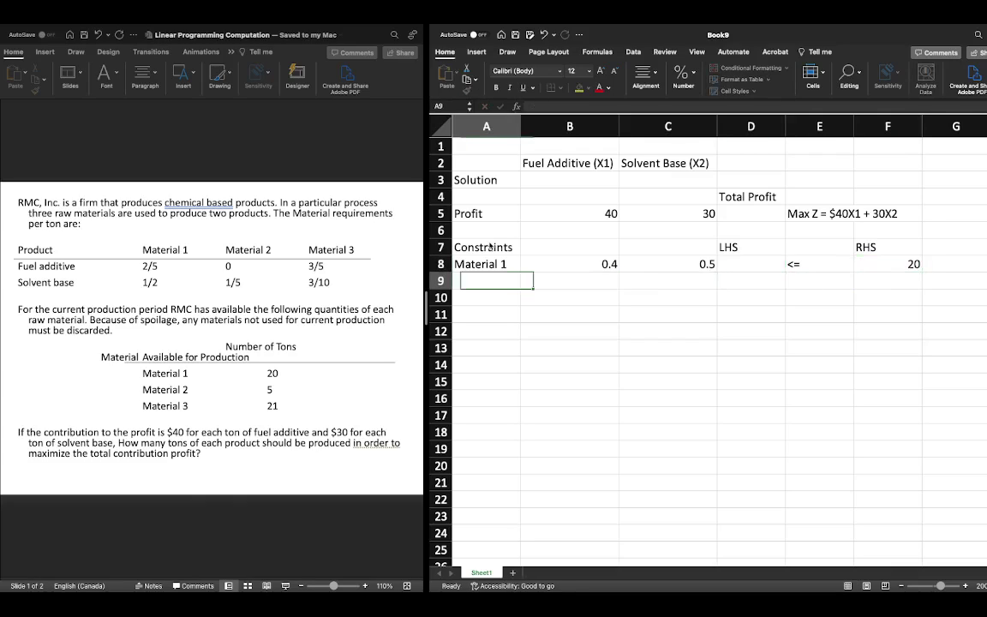
{"action": "type", "text": "Material"}
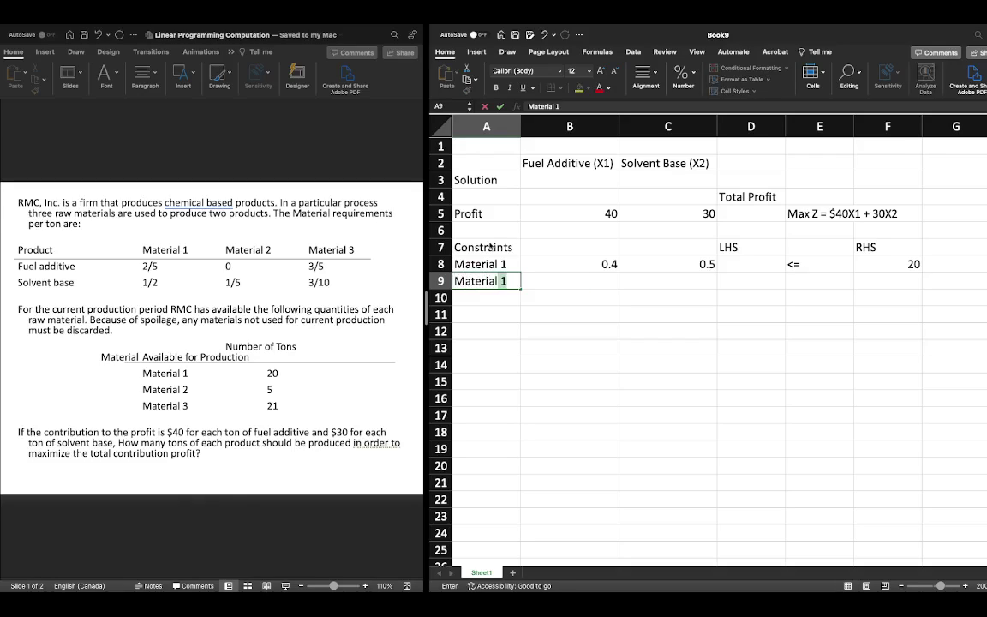
{"action": "key", "text": "Tab"}
{"action": "type", "text": "0"}
{"action": "key", "text": "Tab"}
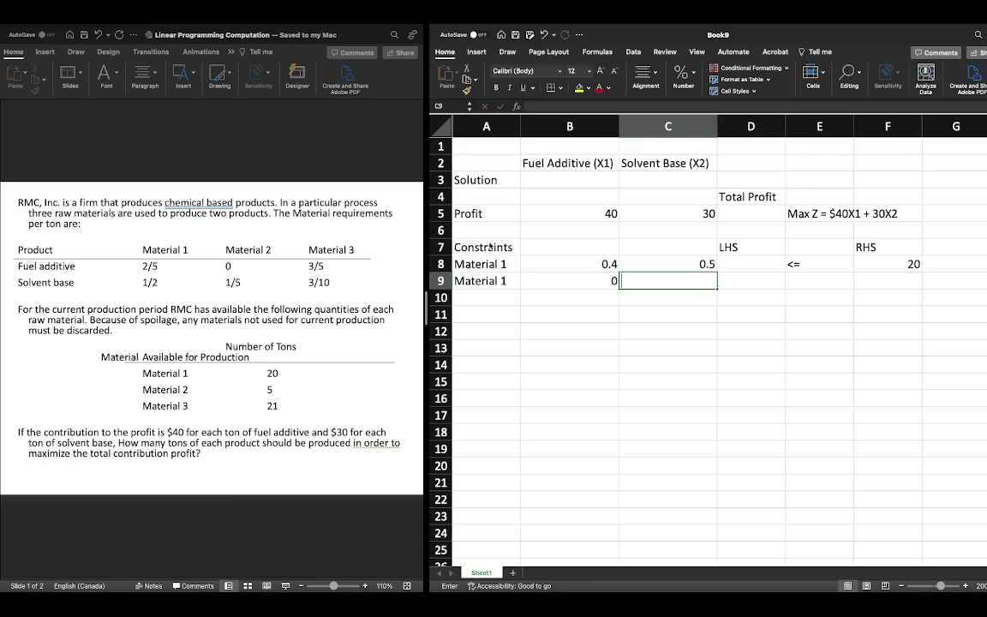
{"action": "type", "text": "=1/5"}
{"action": "key", "text": "Tab"}
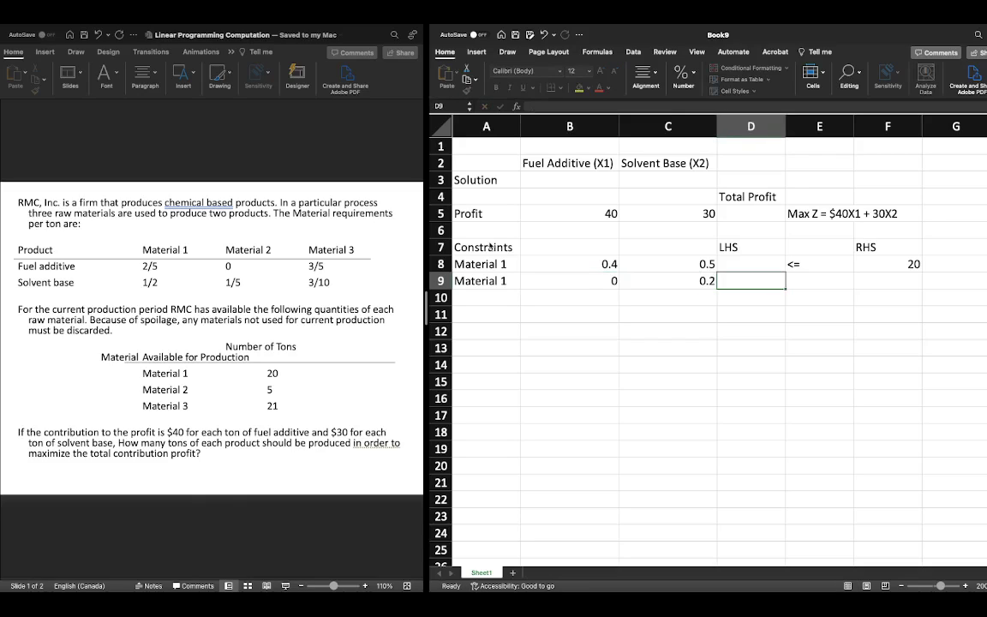
Complete the row 9 constraint with <= in E9 and the limit 5 in F9.
{"action": "key", "text": "Tab"}
{"action": "type", "text": "<="}
{"action": "key", "text": "Tab"}
{"action": "key", "text": "shift+Tab"}
{"action": "key", "text": "Delete"}
{"action": "type", "text": "<+"}
{"action": "key", "text": "Tab"}
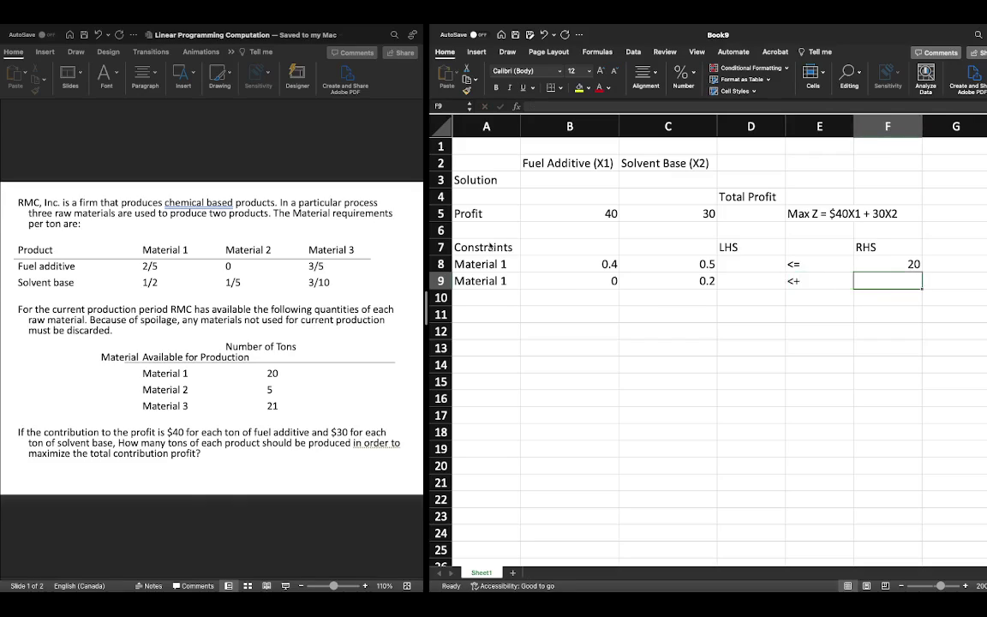
{"action": "key", "text": "shift+Tab"}
{"action": "type", "text": "<="}
{"action": "key", "text": "Tab"}
{"action": "type", "text": "5"}
{"action": "key", "text": "Return"}
Enter the row label Material 3 in cell A10.
{"action": "key", "text": "Left"}
{"action": "key", "text": "Left"}
{"action": "key", "text": "Left"}
{"action": "key", "text": "Left"}
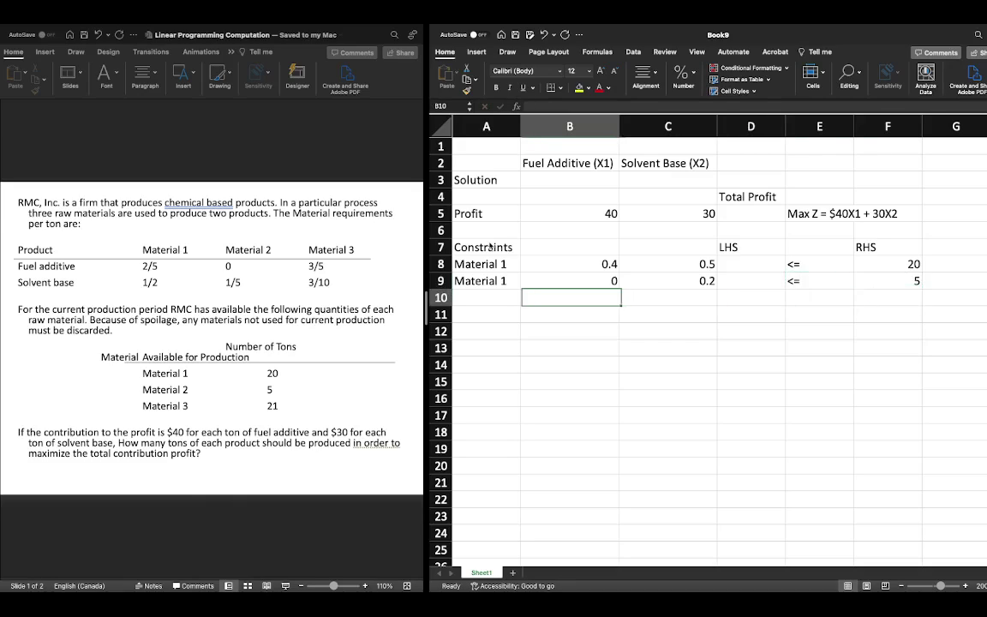
{"action": "type", "text": "Material 2"}
{"action": "key", "text": "BackSpace"}
{"action": "type", "text": "3"}
{"action": "key", "text": "Return"}
Correct the label in cell A9 to Material 2.
{"action": "left_click", "coordinate": [484, 280]}
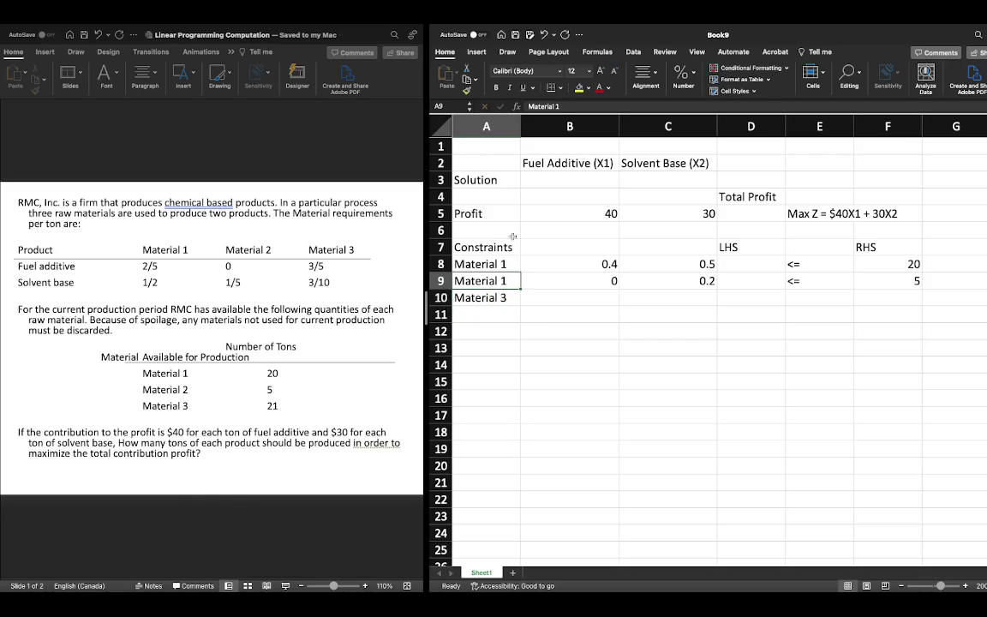
{"action": "left_click", "coordinate": [558, 107]}
{"action": "type", "text": "2"}
{"action": "key", "text": "BackSpace"}
{"action": "key", "text": "BackSpace"}
{"action": "type", "text": "2"}
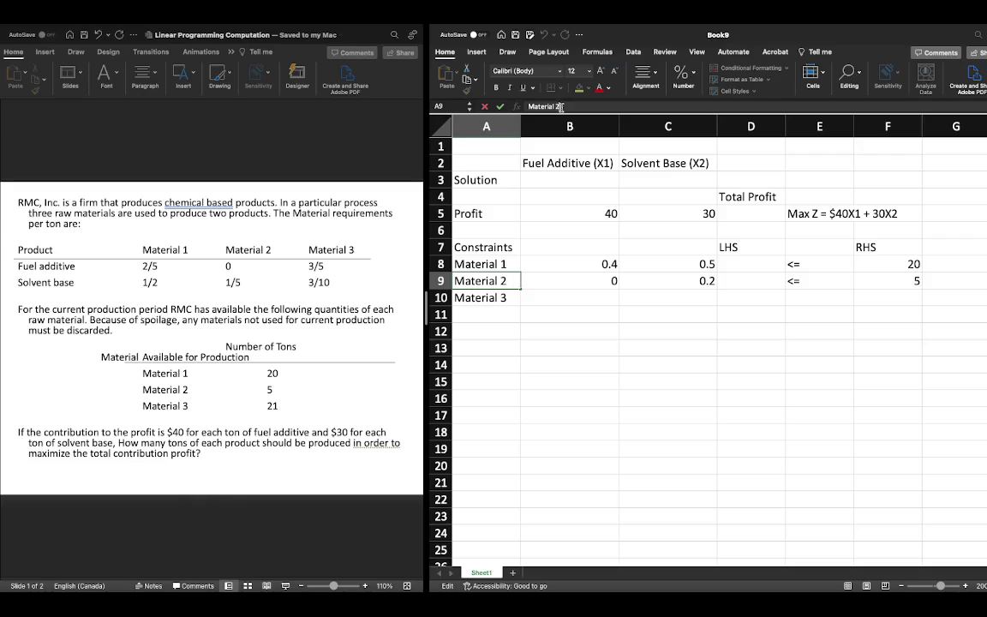
{"action": "key", "text": "Return"}
Enter the Material 3 coefficients as formulas: =3/5 in B10 and =3/10 in C10.
{"action": "left_click", "coordinate": [571, 296]}
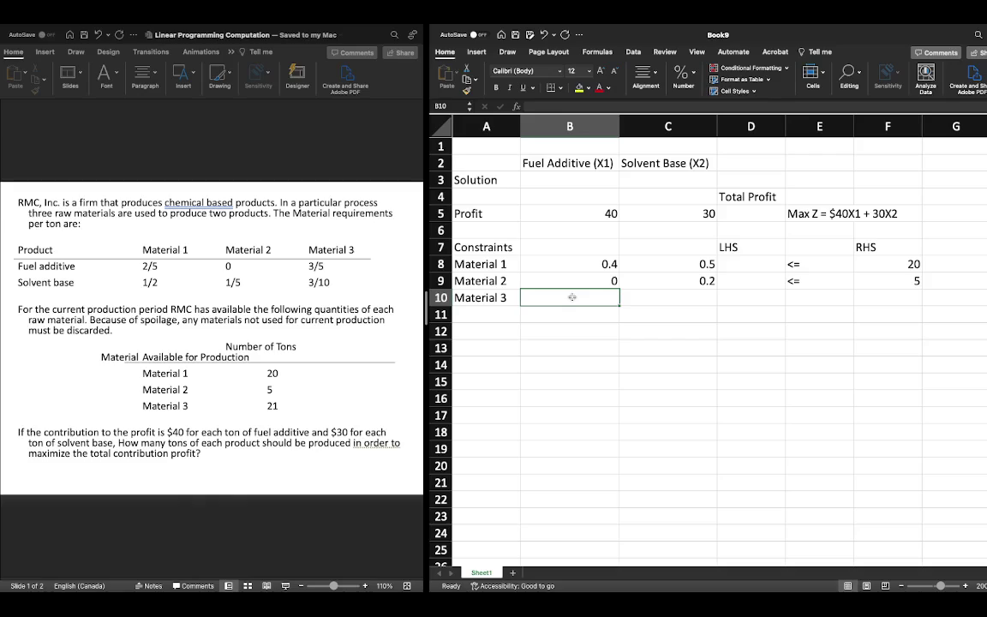
{"action": "type", "text": "=3/5"}
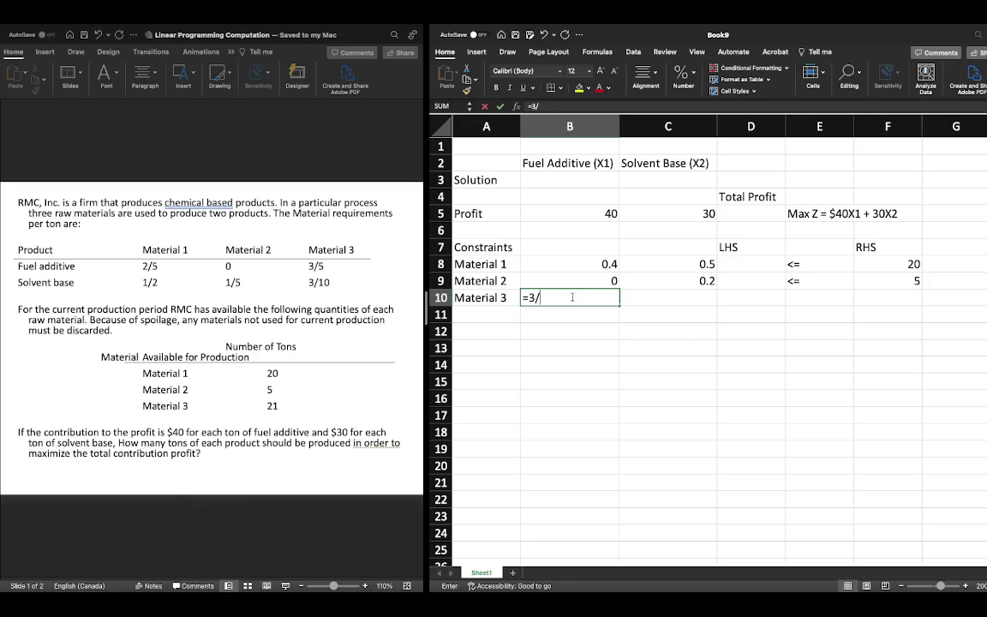
{"action": "key", "text": "Tab"}
{"action": "type", "text": "=3/10"}
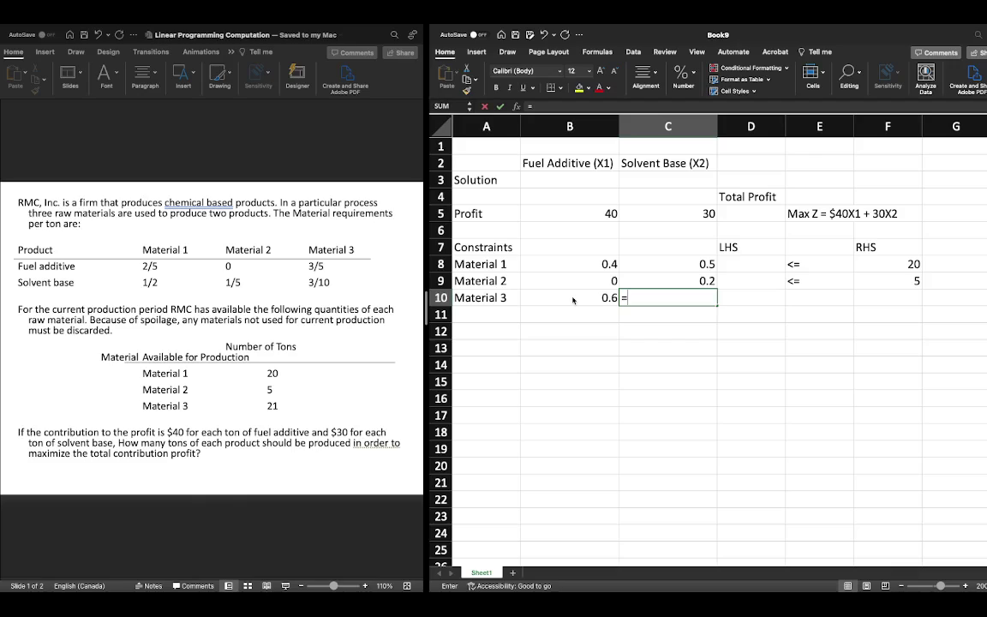
{"action": "key", "text": "Return"}
{"action": "key", "text": "Up"}
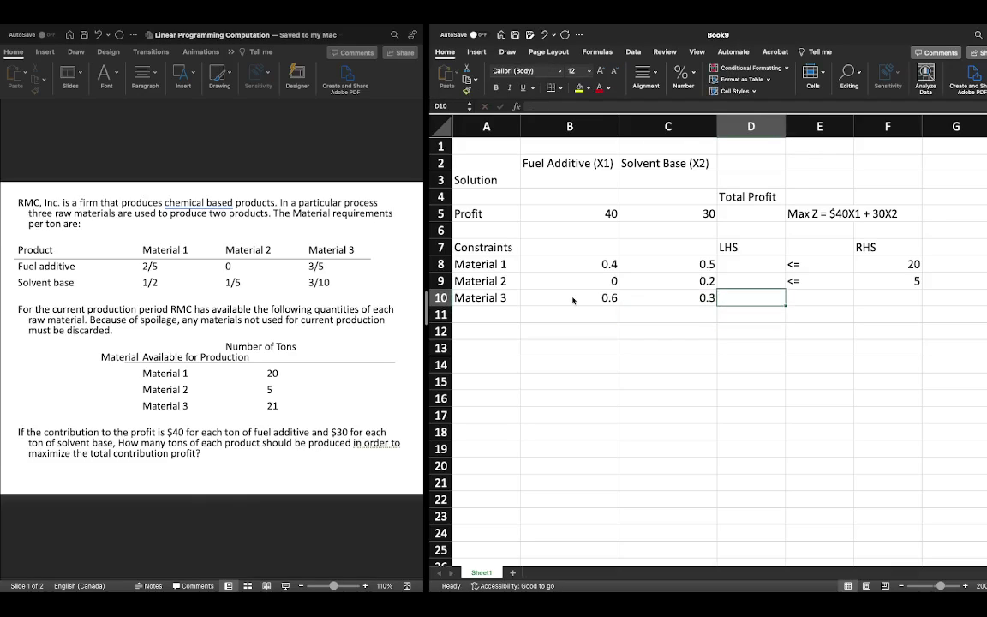
Complete the Material 3 constraint with <= in E10 and the limit 21 in F10.
{"action": "key", "text": "Right"}
{"action": "key", "text": "Right"}
{"action": "type", "text": "<="}
{"action": "key", "text": "Tab"}
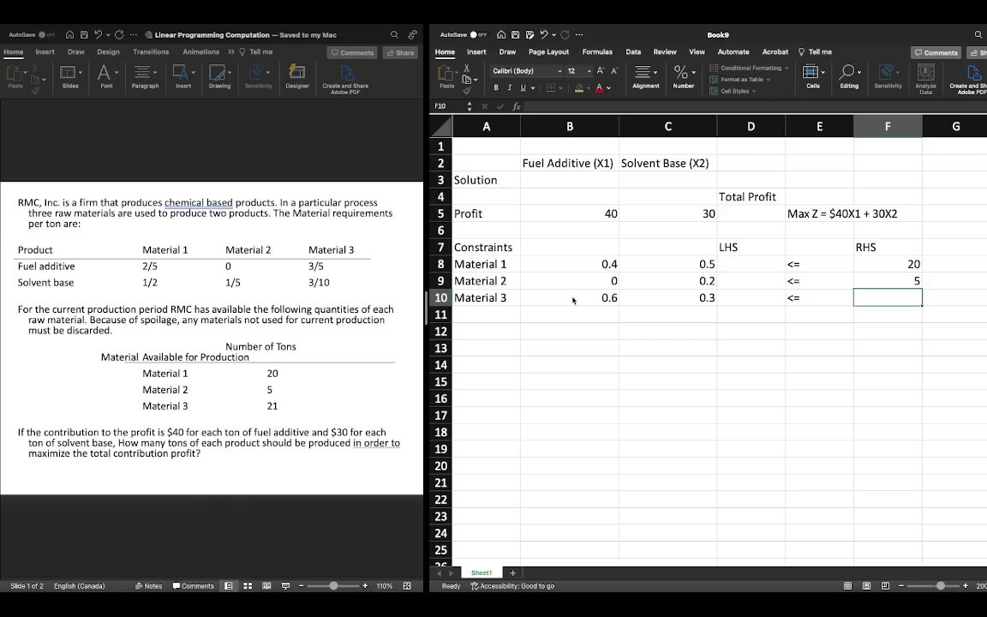
{"action": "type", "text": "21"}
{"action": "key", "text": "Return"}
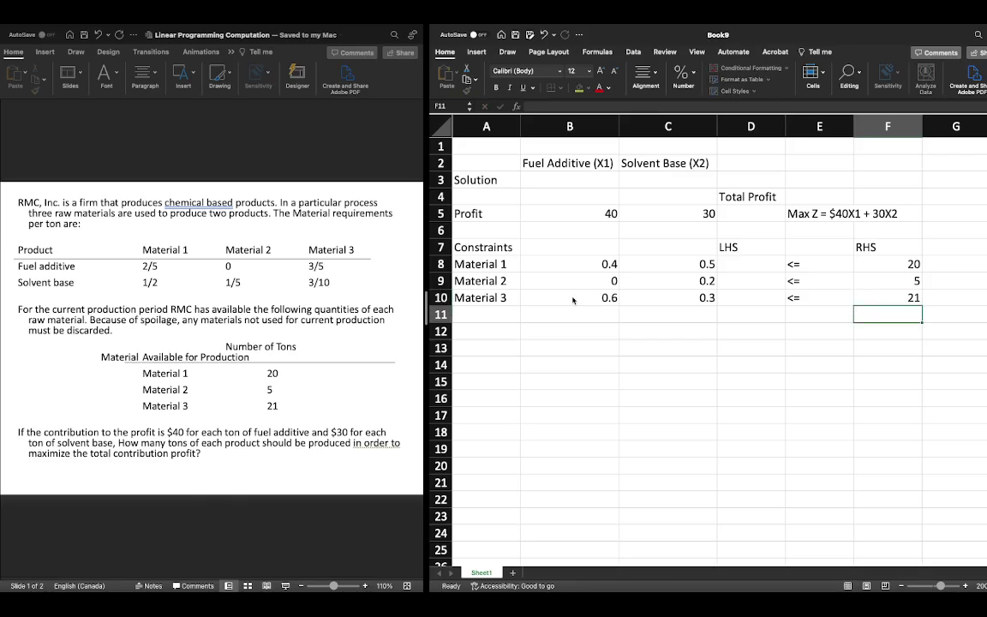
Give the solution cells B3:C3 solid outline and inside borders.
{"action": "left_click", "coordinate": [598, 179]}
{"action": "left_click_drag", "start_coordinate": [598, 179], "coordinate": [668, 181]}
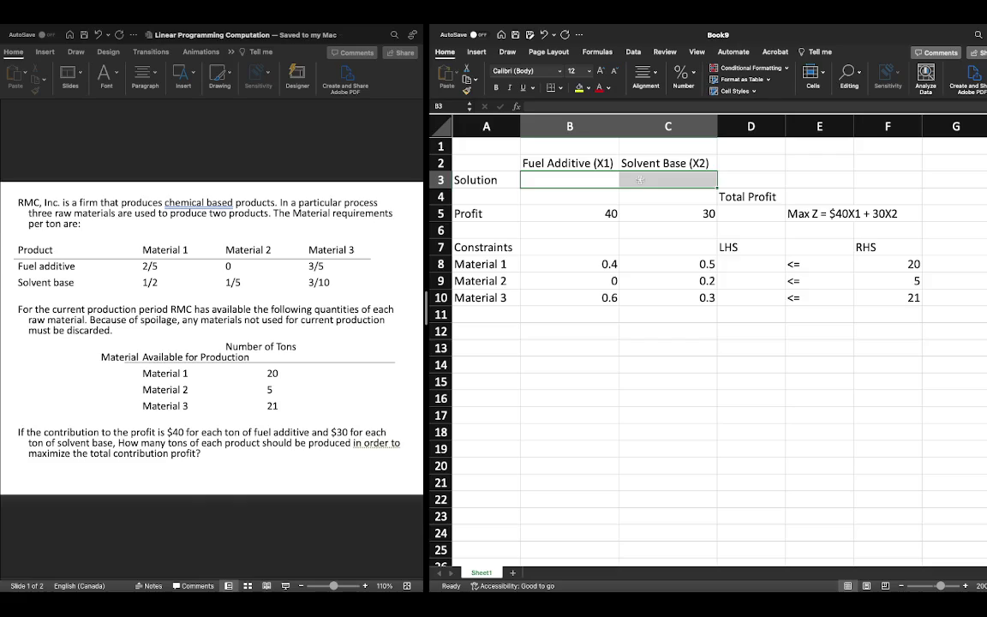
{"action": "right_click", "coordinate": [574, 163]}
{"action": "left_click", "coordinate": [696, 372]}
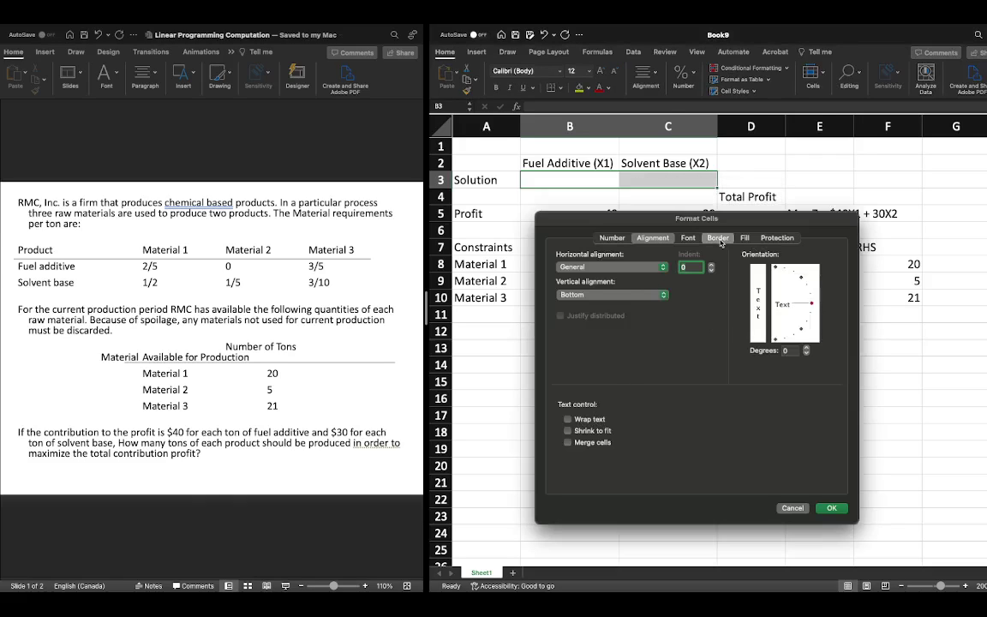
{"action": "left_click", "coordinate": [718, 237]}
{"action": "left_click", "coordinate": [642, 328]}
{"action": "left_click", "coordinate": [761, 271]}
{"action": "left_click", "coordinate": [796, 271]}
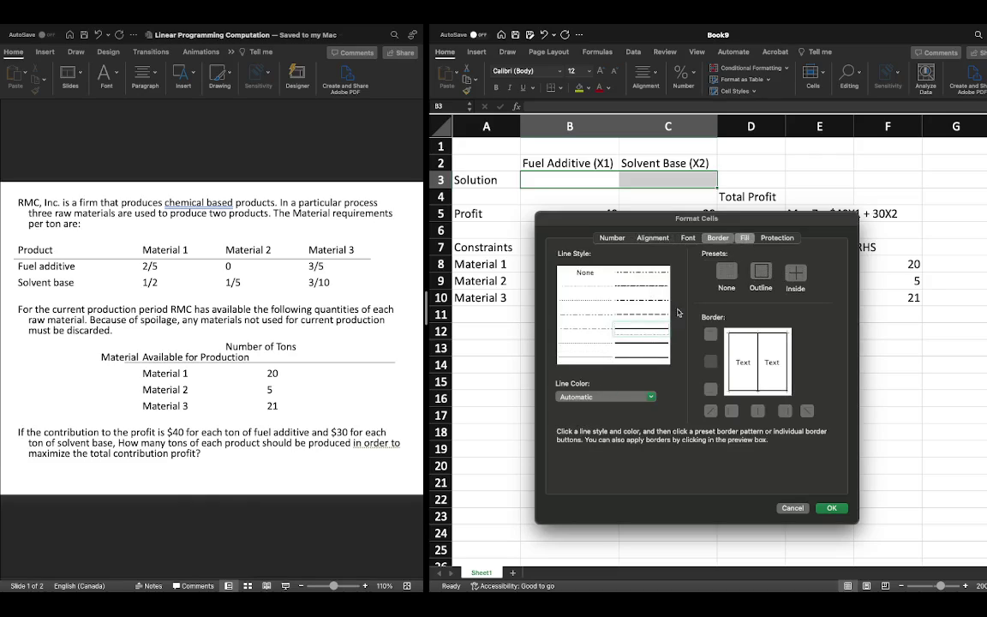
Apply a yellow background fill to the solution cells B3:C3.
{"action": "left_click", "coordinate": [745, 238]}
{"action": "left_click", "coordinate": [583, 276]}
{"action": "left_click", "coordinate": [596, 397]}
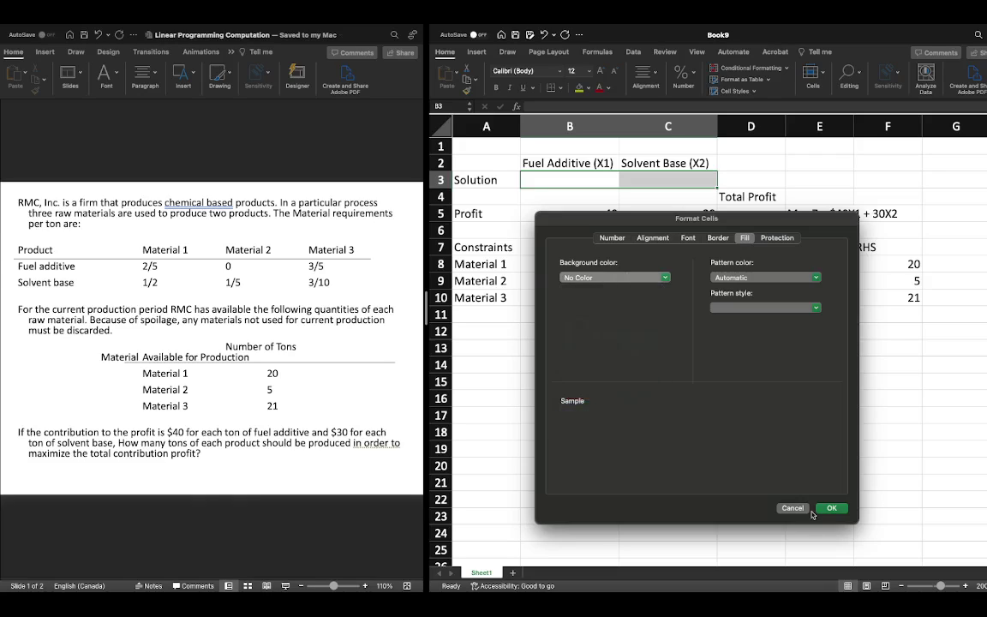
{"action": "left_click", "coordinate": [828, 509]}
Enter a SUMPRODUCT formula for total profit in D5, multiplying B5:C5 by B3:C3.
{"action": "left_click", "coordinate": [752, 214]}
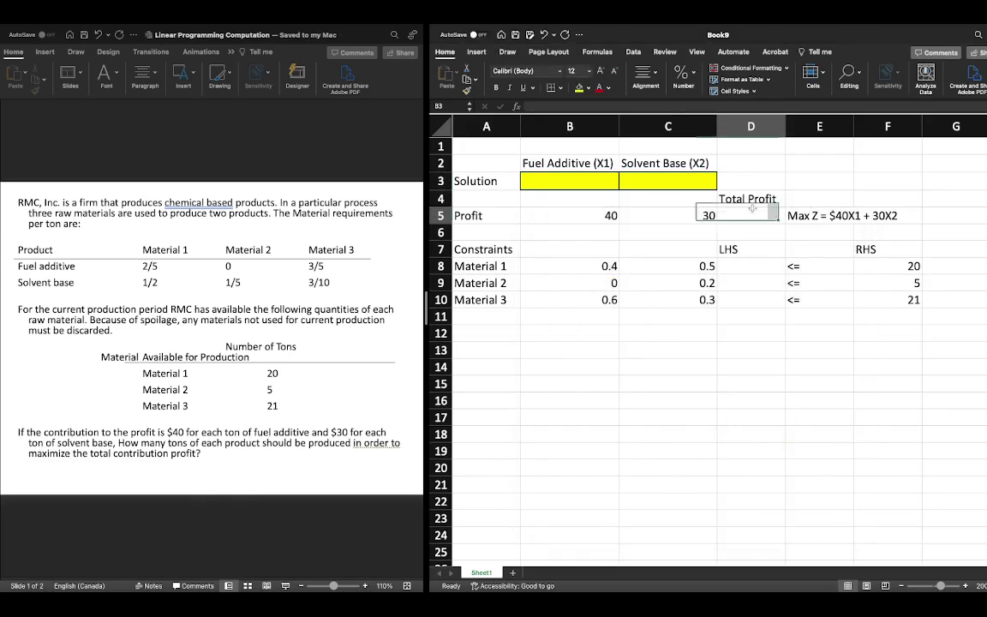
{"action": "type", "text": "="}
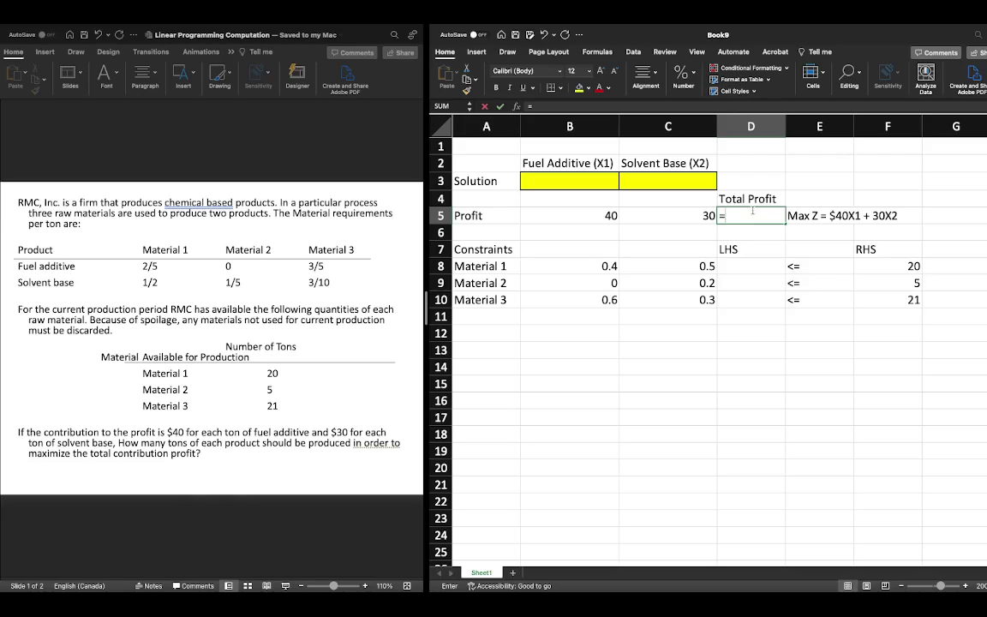
{"action": "type", "text": "SUMProd"}
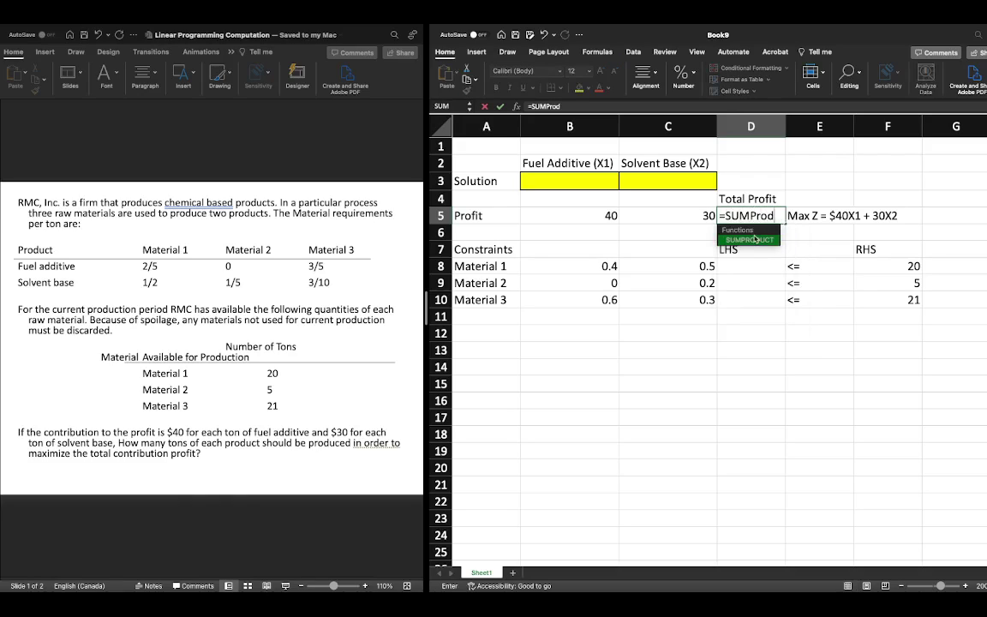
{"action": "double_click", "coordinate": [750, 239]}
{"action": "left_click_drag", "start_coordinate": [599, 215], "coordinate": [675, 215]}
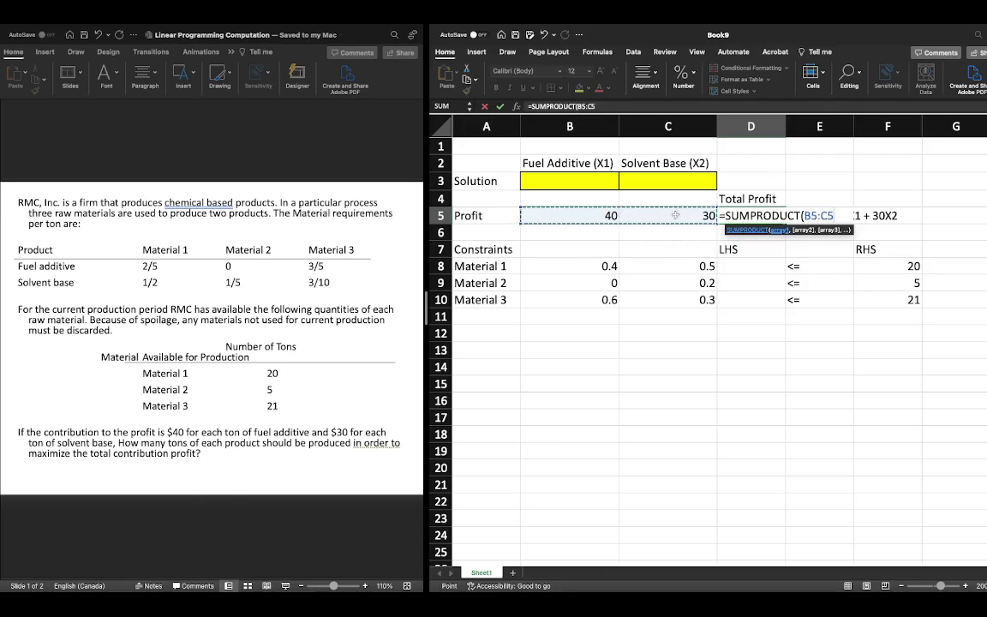
{"action": "type", "text": ","}
{"action": "left_click_drag", "start_coordinate": [525, 179], "coordinate": [680, 185]}
{"action": "key", "text": "ctrl+Return"}
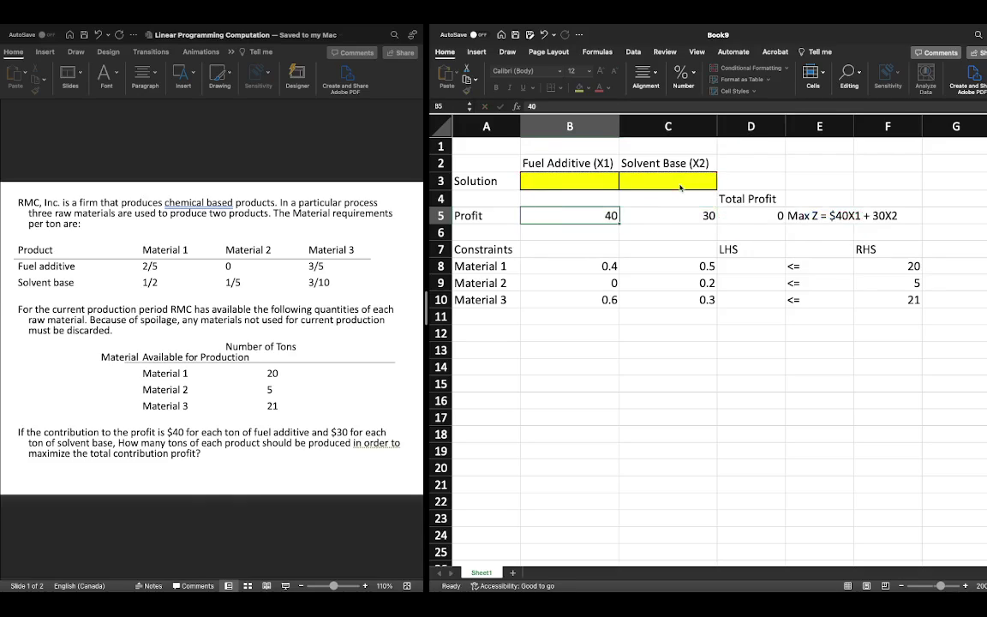
Make the solution range absolute in D5 so the formula reads =SUMPRODUCT(B5:C5,$B$3:$C$3).
{"action": "left_click", "coordinate": [625, 106]}
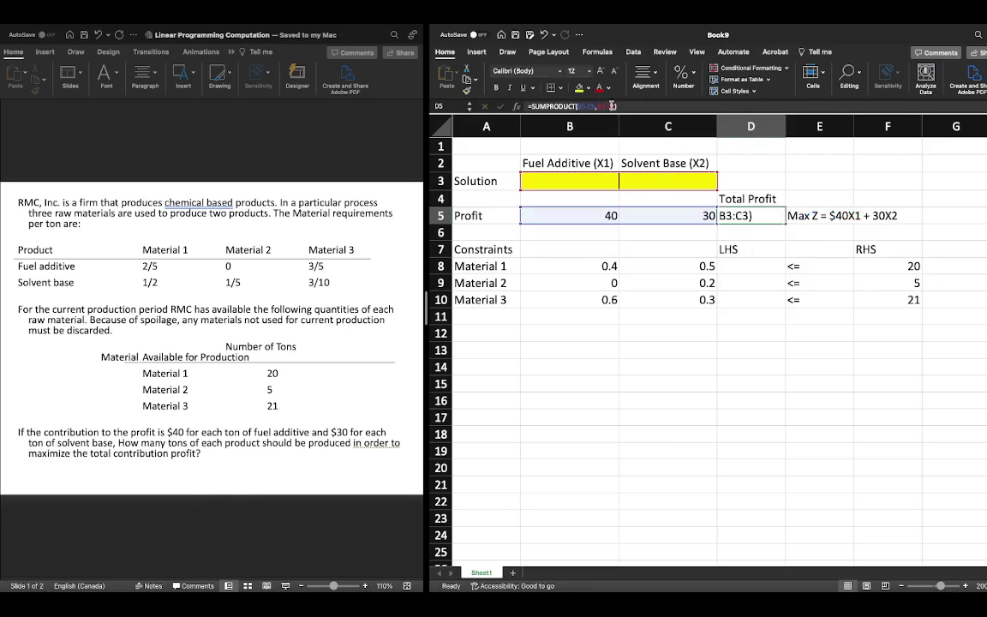
{"action": "type", "text": "$B"}
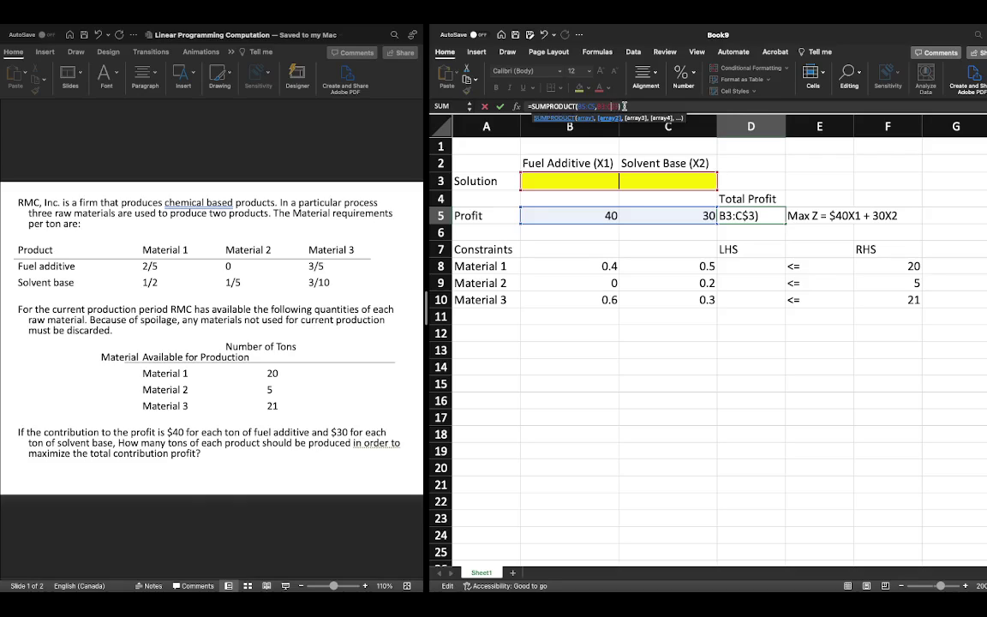
{"action": "type", "text": "$"}
{"action": "key", "text": "Left"}
{"action": "key", "text": "Left"}
{"action": "key", "text": "Left"}
{"action": "type", "text": "$"}
{"action": "key", "text": "Left"}
{"action": "key", "text": "Left"}
{"action": "type", "text": "$"}
{"action": "key", "text": "Return"}
{"action": "key", "text": "Up"}
{"action": "key", "text": "F2"}
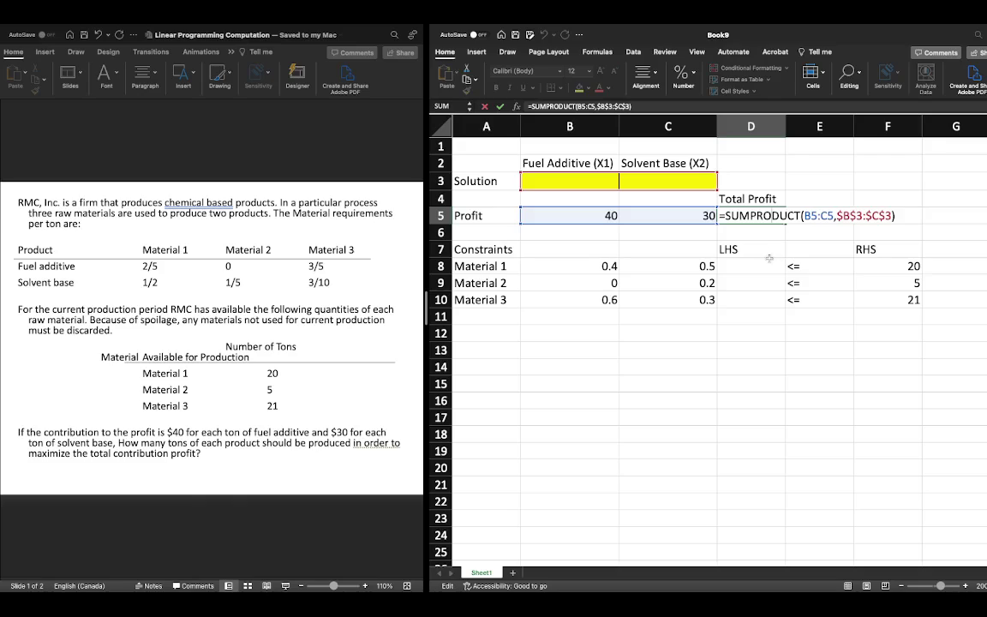
{"action": "key", "text": "Return"}
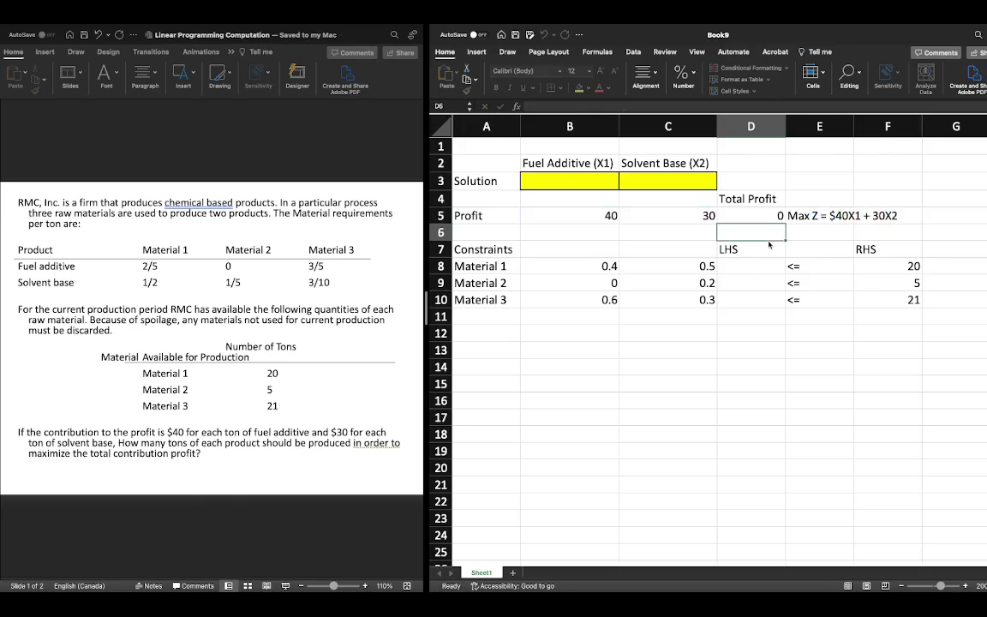
Enter =SUMPRODUCT(B8:C8,B3:C3) in D8 as the left-hand side of the Material 1 constraint.
{"action": "left_click", "coordinate": [753, 269]}
{"action": "type", "text": "=SUMProd"}
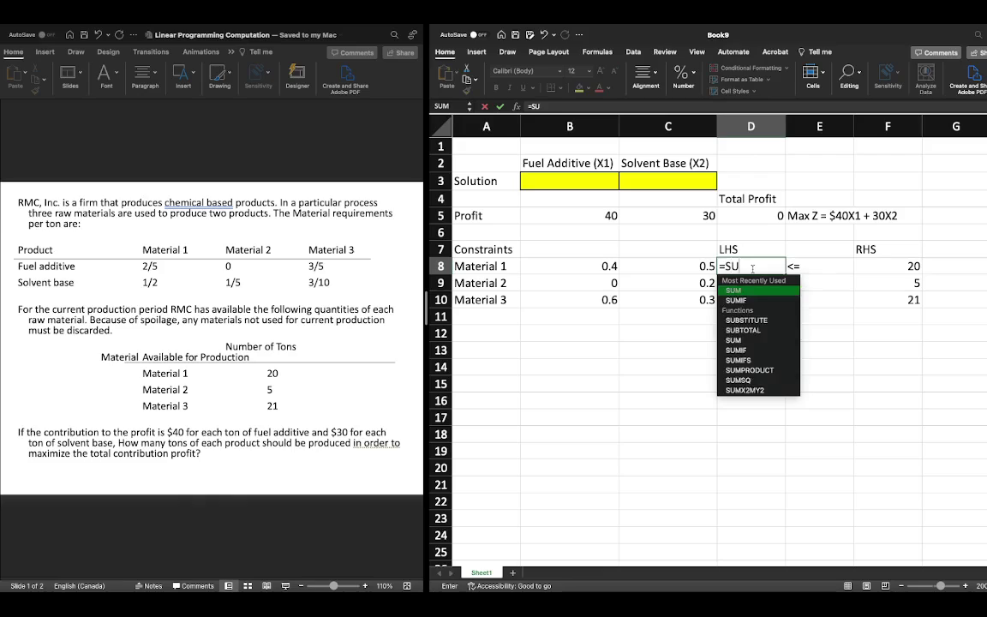
{"action": "double_click", "coordinate": [757, 292]}
{"action": "left_click_drag", "start_coordinate": [548, 267], "coordinate": [663, 268]}
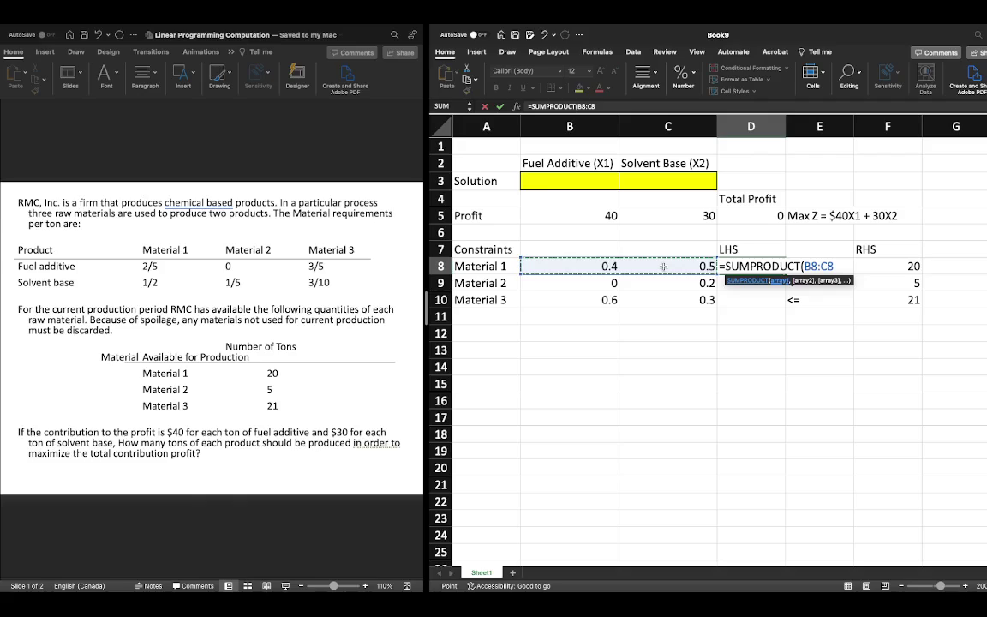
{"action": "type", "text": ","}
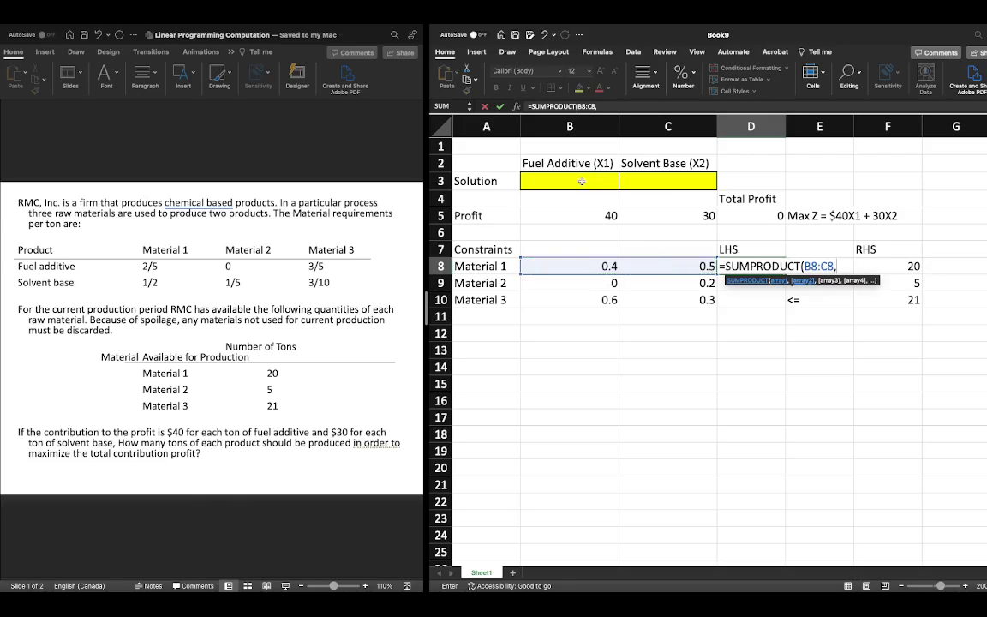
{"action": "left_click_drag", "start_coordinate": [581, 181], "coordinate": [653, 181]}
{"action": "type", "text": ","}
{"action": "key", "text": "BackSpace"}
{"action": "type", "text": ")/"}
{"action": "key", "text": "BackSpace"}
{"action": "key", "text": "Left"}
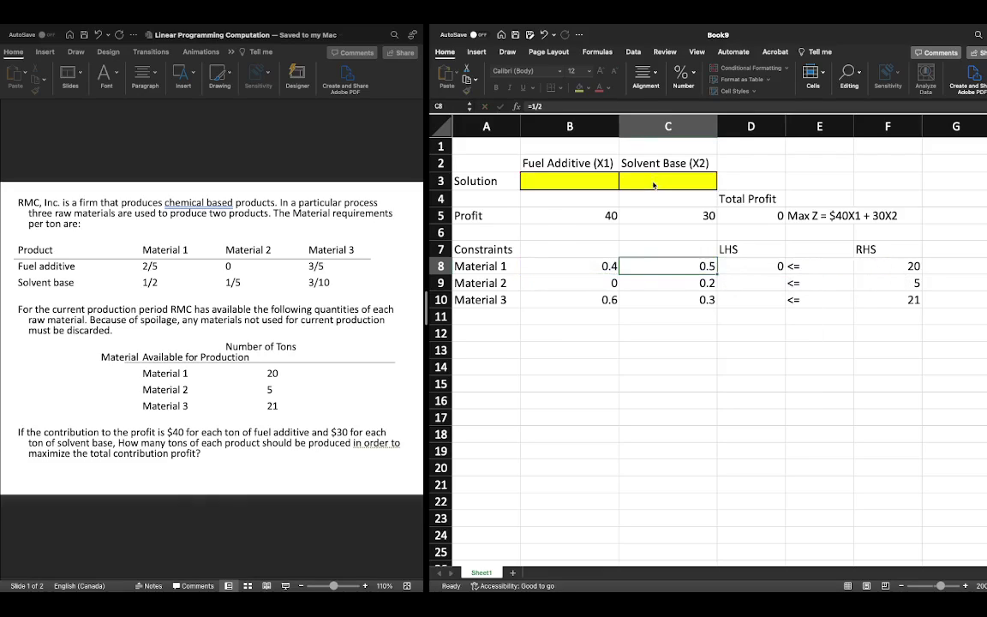
Change the solution range in the D8 formula to the absolute reference $B$3:$C$3.
{"action": "key", "text": "Right"}
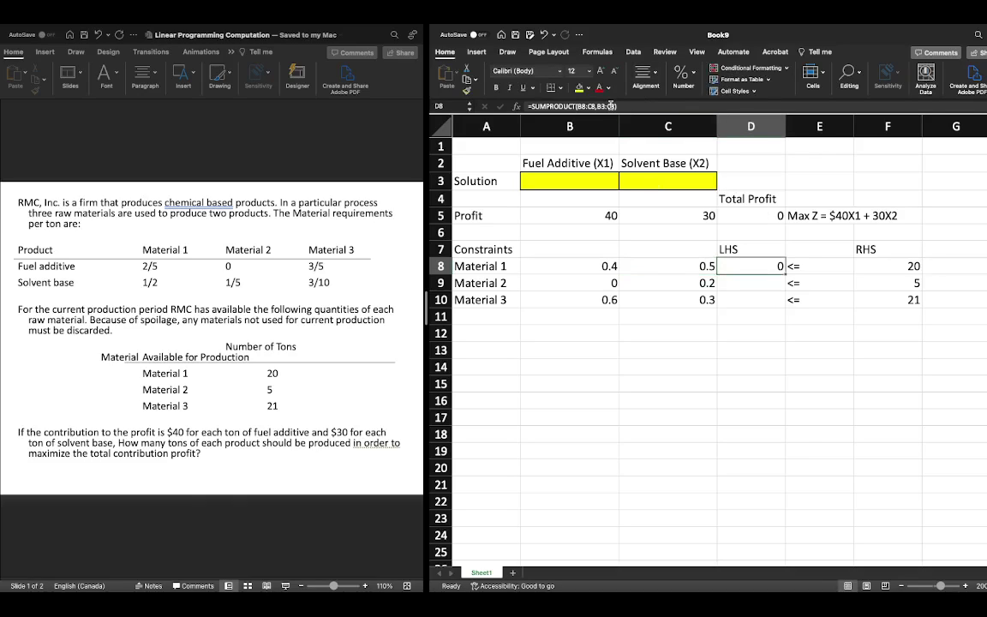
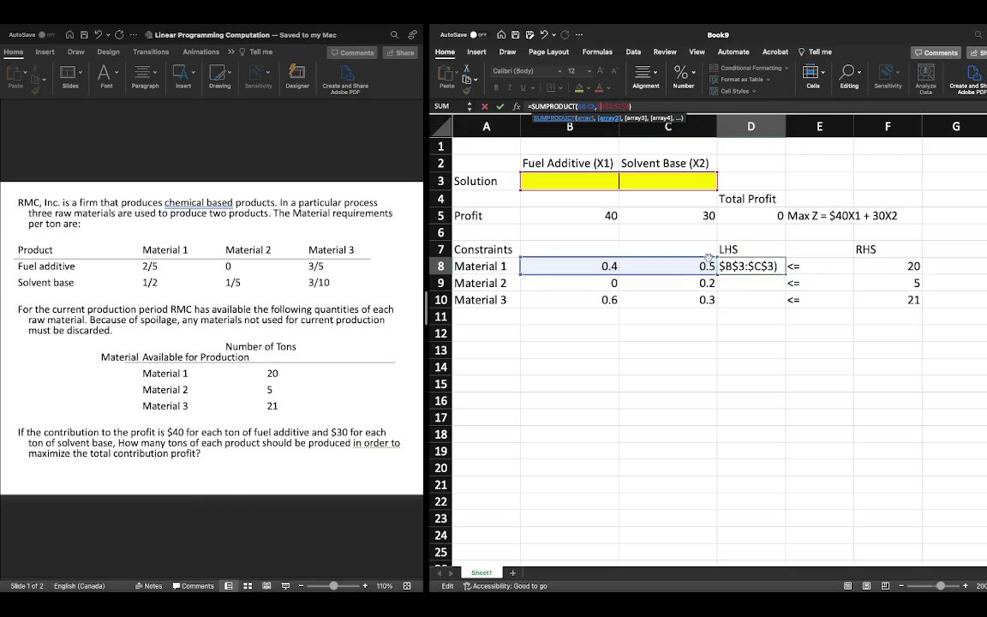
{"action": "key", "text": "Return"}
{"action": "double_click", "coordinate": [733, 265]}
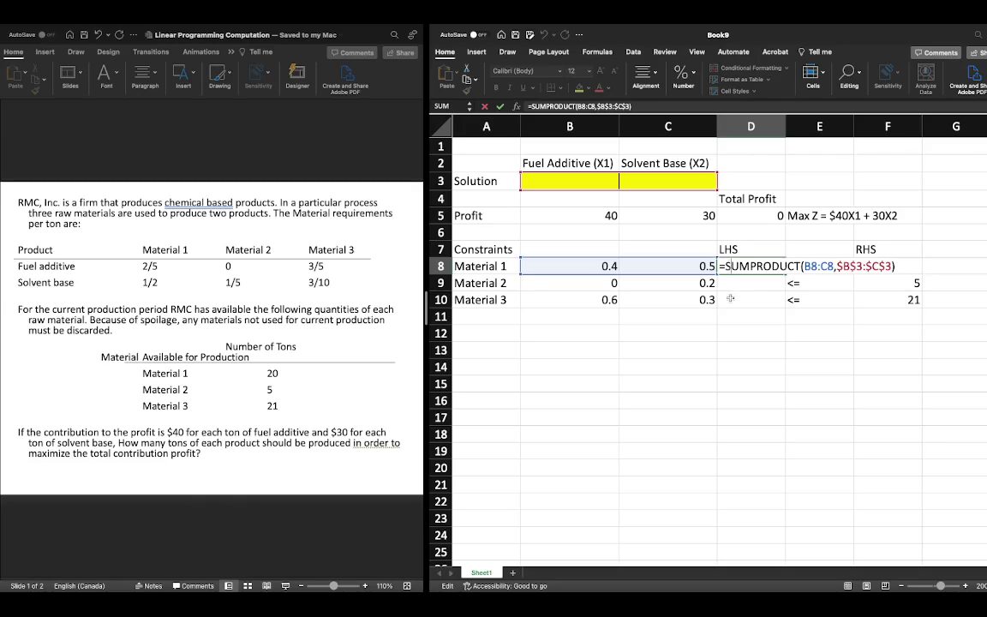
{"action": "key", "text": "Return"}
Fill the D8 formula down through D10 for the Material 2 and Material 3 constraints.
{"action": "left_click", "coordinate": [765, 271]}
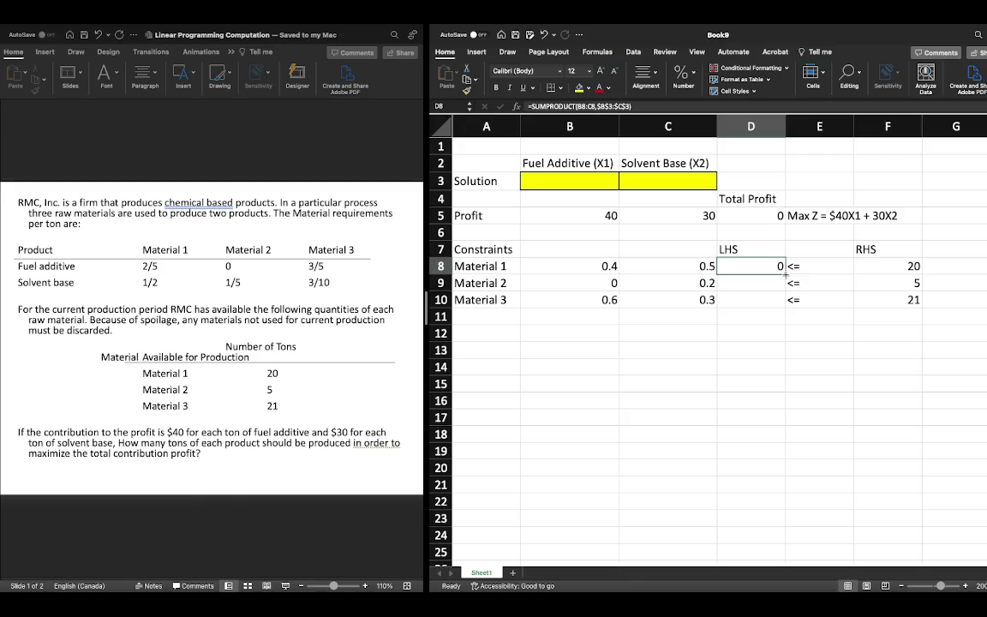
{"action": "double_click", "coordinate": [784, 273]}
{"action": "left_click", "coordinate": [707, 313]}
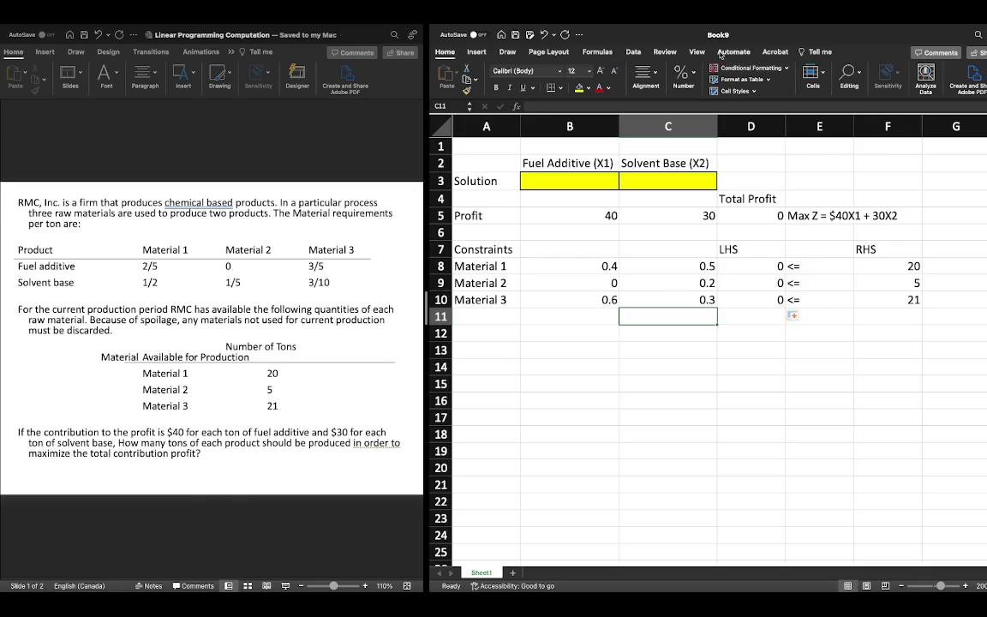
Open Solver, set the objective to total profit cell D5, and set the changing variable cells to B3:C3.
{"action": "left_click", "coordinate": [636, 54]}
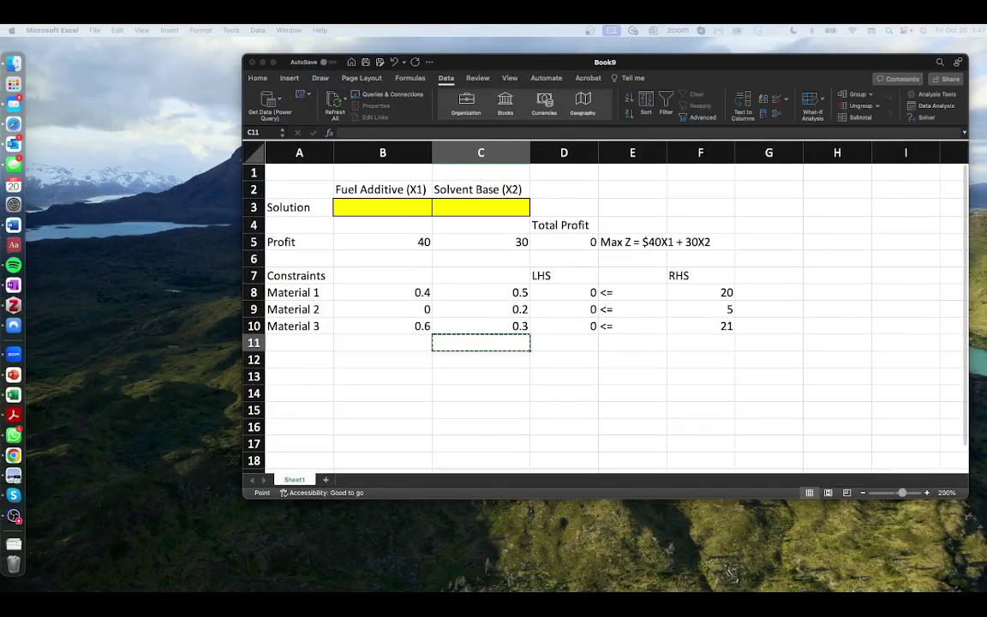
{"action": "left_click", "coordinate": [927, 118]}
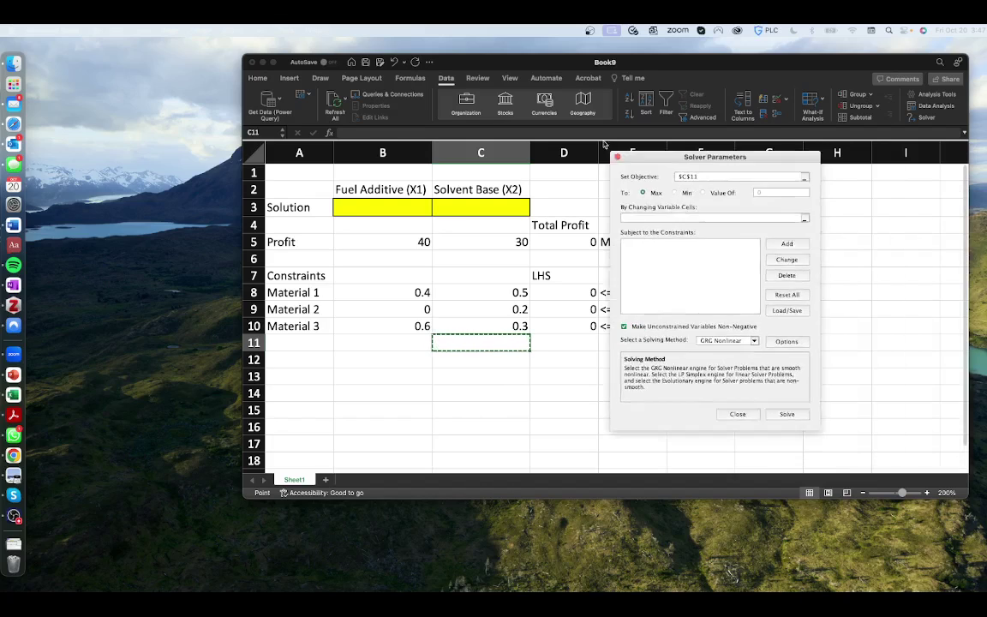
{"action": "left_click_drag", "start_coordinate": [657, 159], "coordinate": [90, 56]}
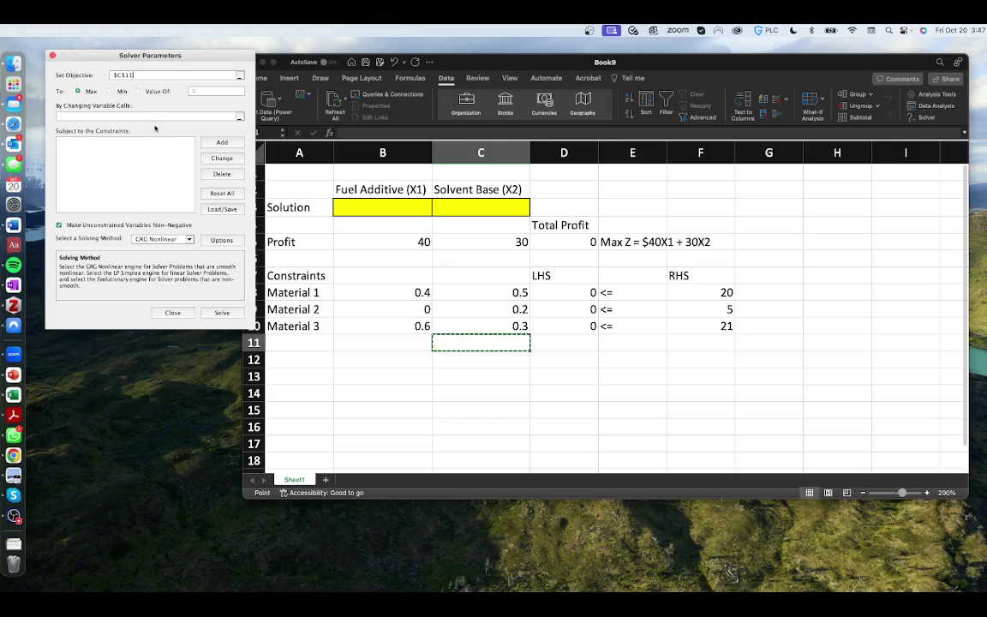
{"action": "left_click", "coordinate": [573, 247]}
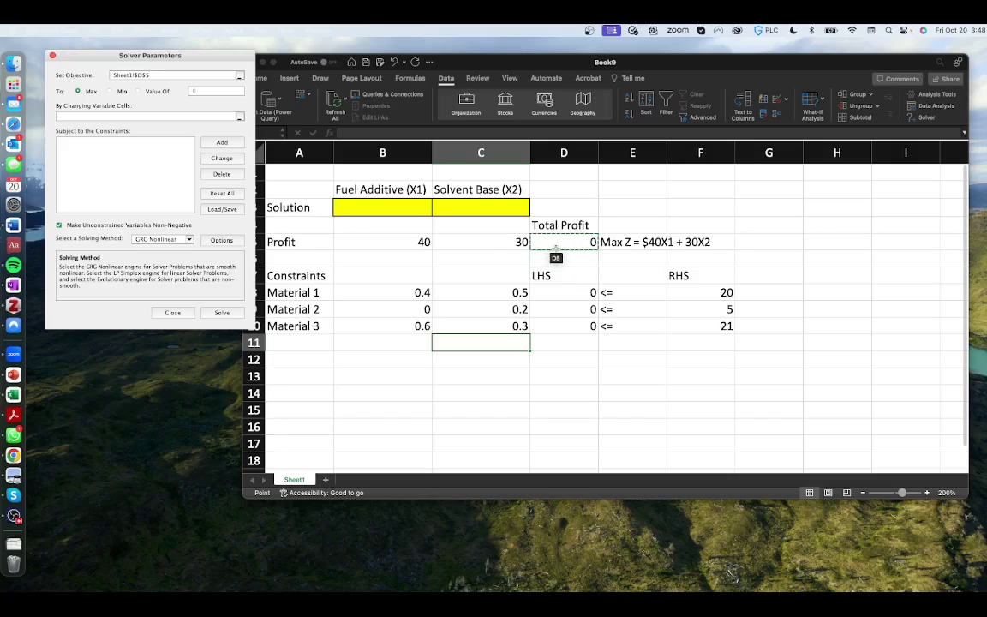
{"action": "left_click", "coordinate": [81, 118]}
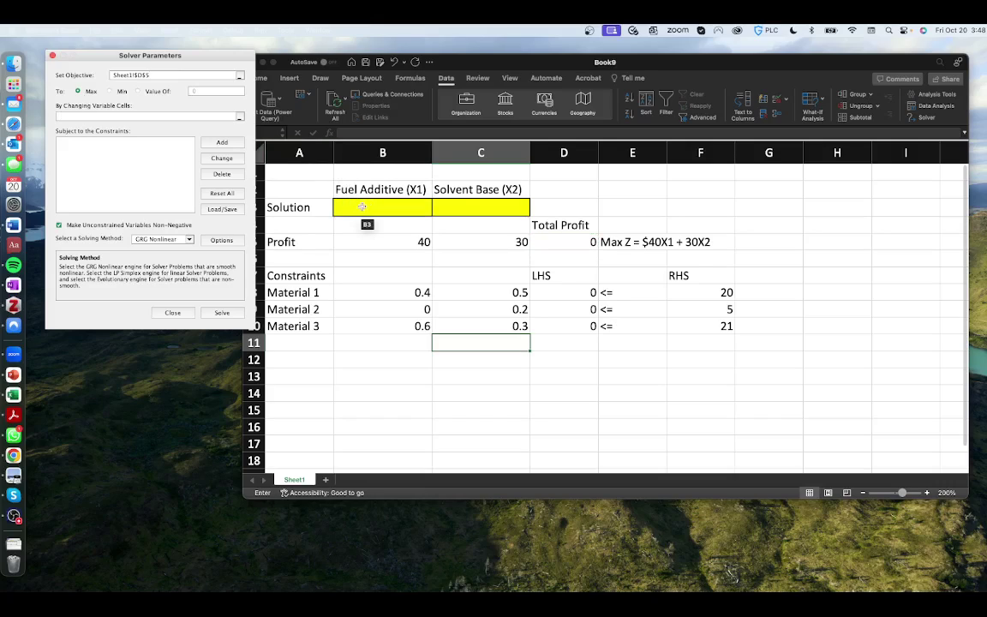
{"action": "left_click_drag", "start_coordinate": [362, 206], "coordinate": [467, 205]}
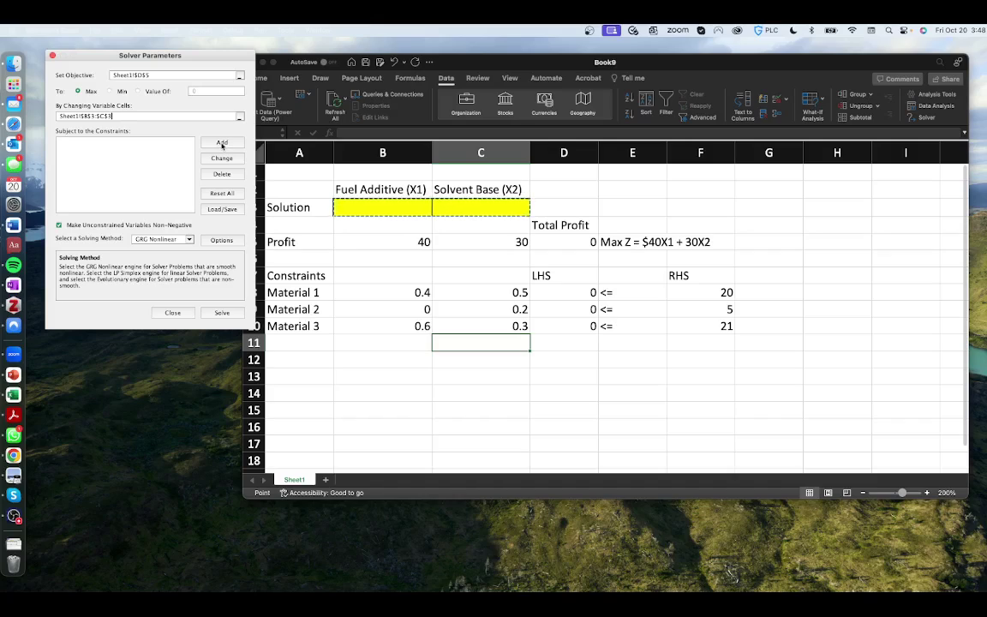
Add a Solver constraint requiring the LHS cells D8:D10 to be <= the RHS cells F8:F10.
{"action": "left_click", "coordinate": [221, 143]}
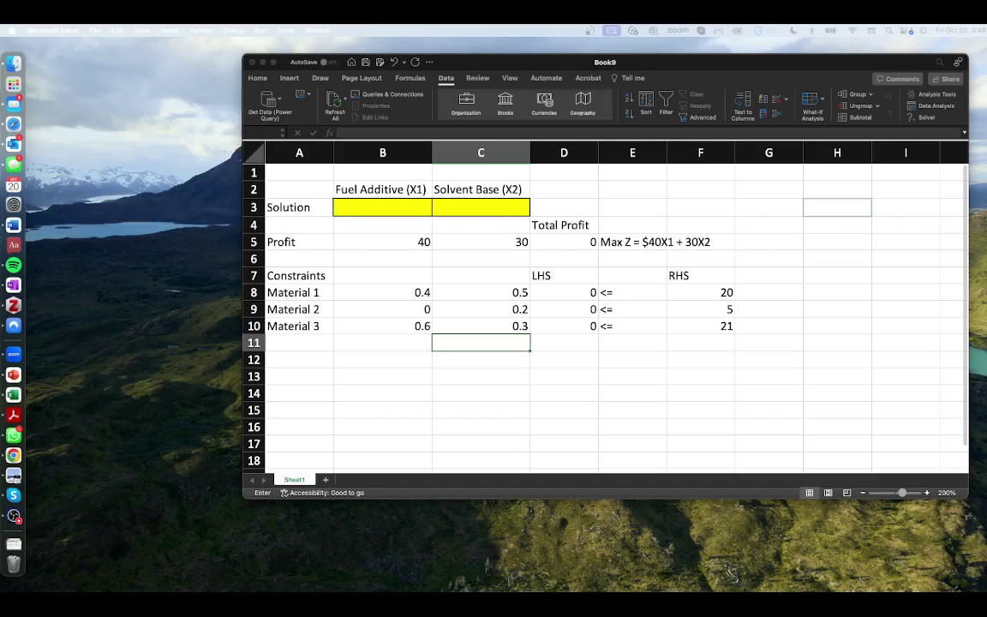
{"action": "left_click_drag", "start_coordinate": [590, 162], "coordinate": [308, 164]}
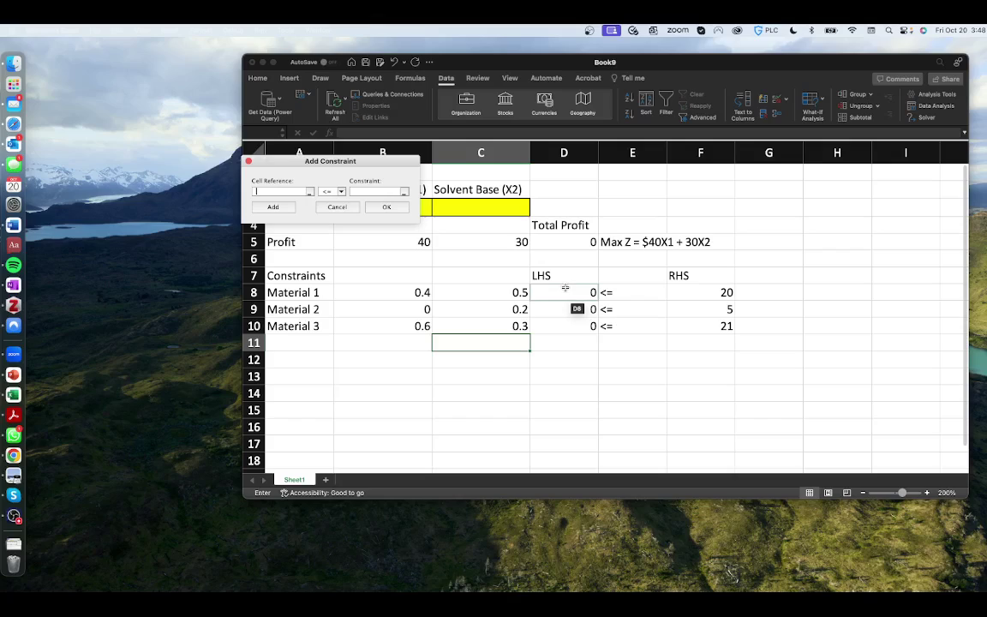
{"action": "left_click_drag", "start_coordinate": [566, 288], "coordinate": [567, 324]}
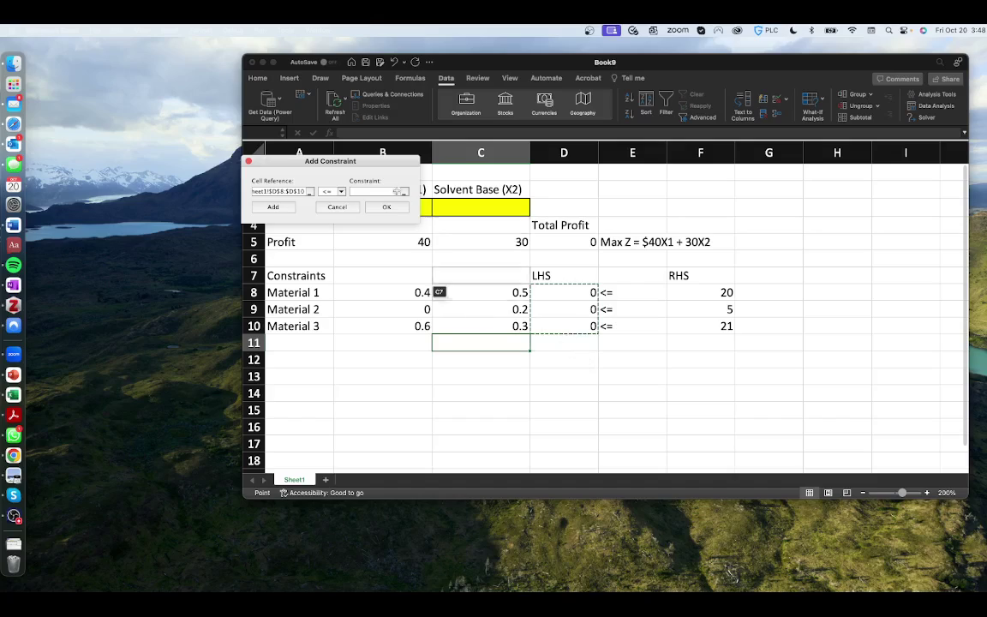
{"action": "left_click", "coordinate": [375, 191]}
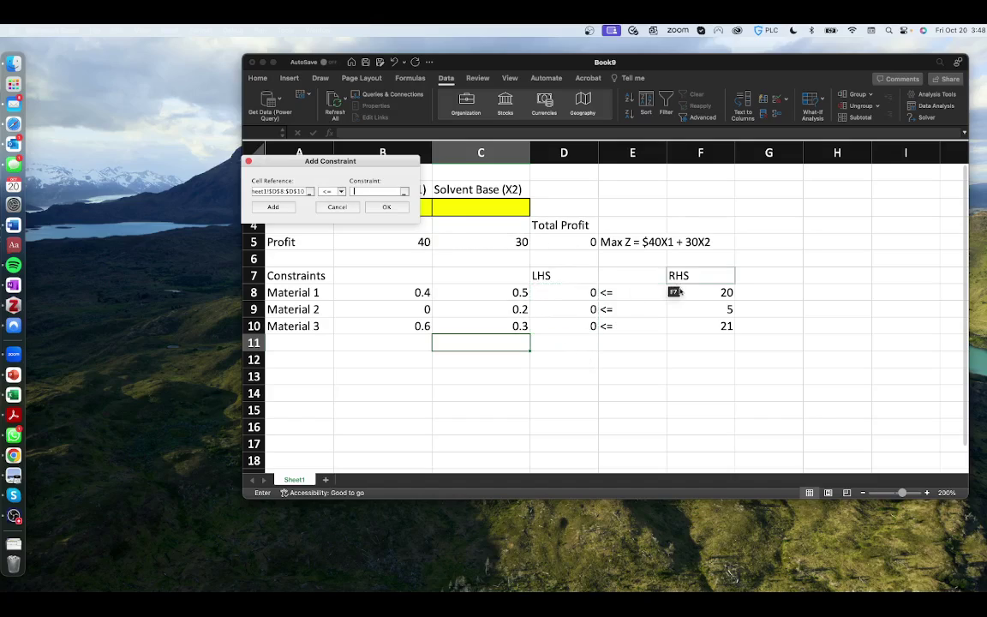
{"action": "type", "text": "sd"}
{"action": "left_click_drag", "start_coordinate": [705, 299], "coordinate": [705, 327]}
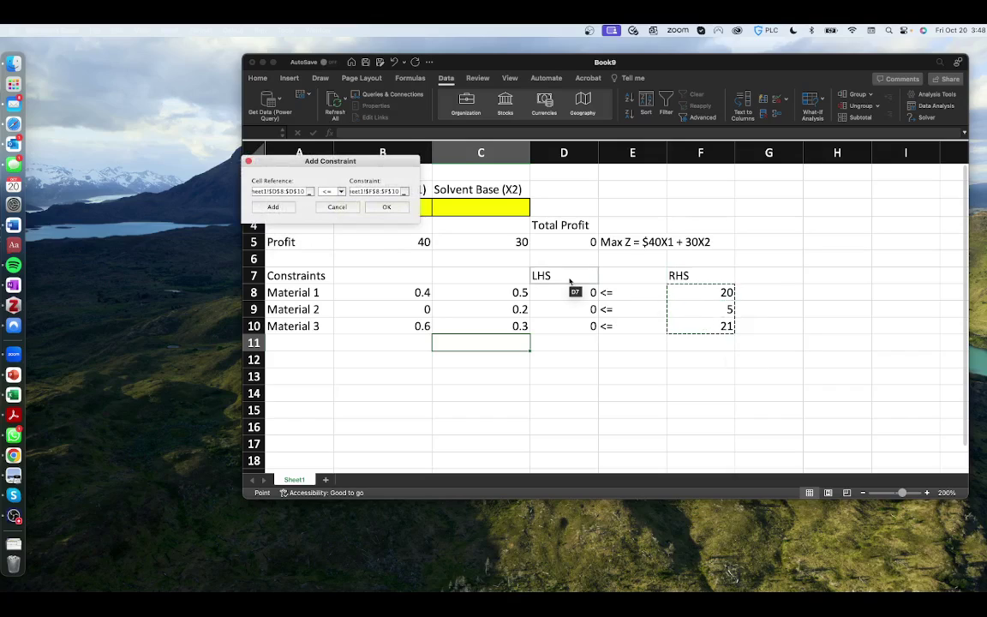
{"action": "left_click", "coordinate": [389, 208]}
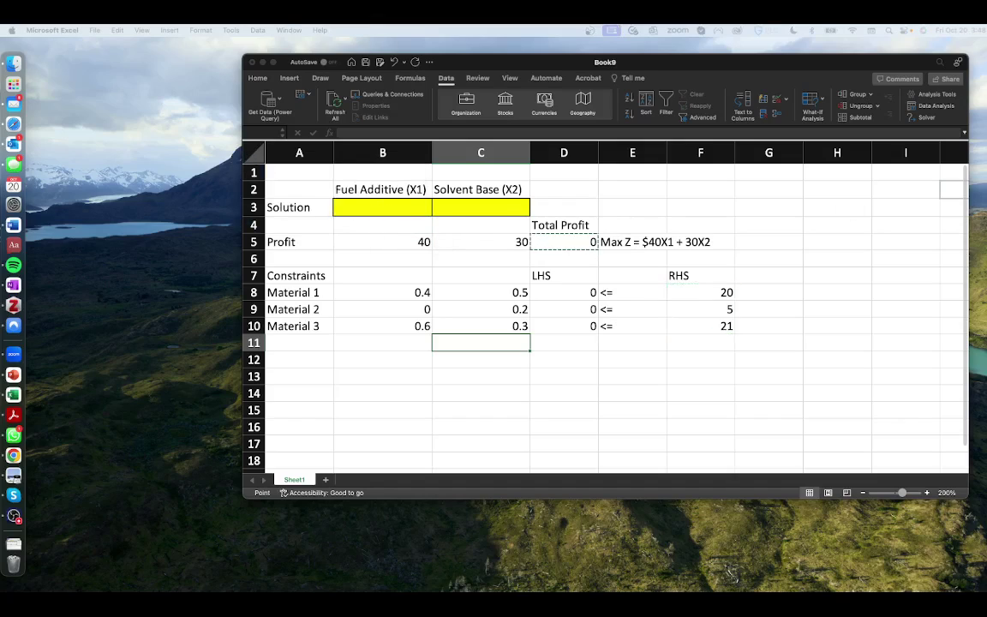
Set the solving method to Simplex LP and solve the model.
{"action": "left_click_drag", "start_coordinate": [762, 135], "coordinate": [188, 83]}
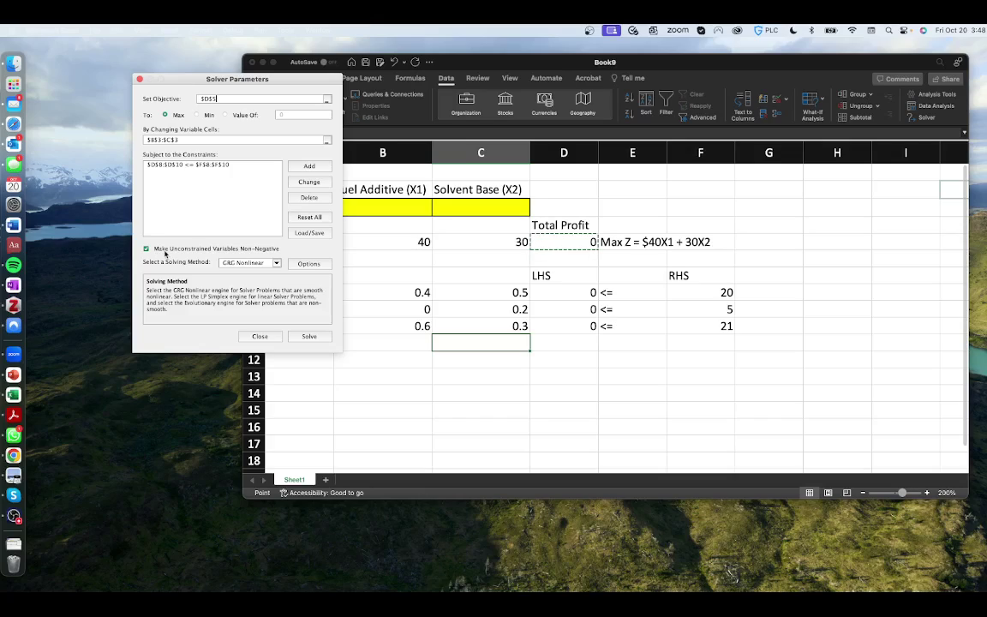
{"action": "left_click", "coordinate": [266, 263]}
{"action": "left_click", "coordinate": [262, 279]}
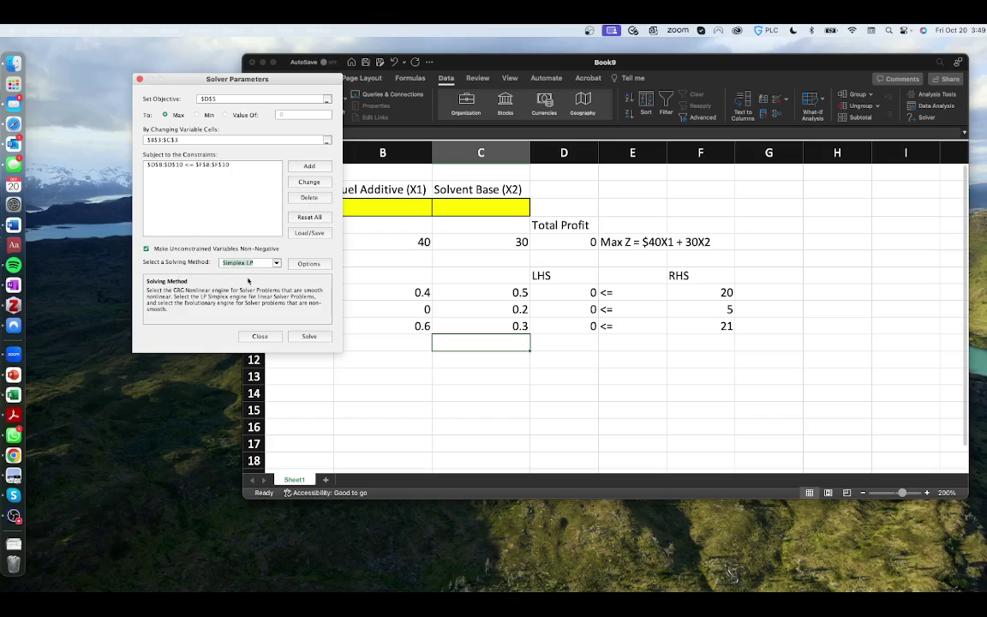
{"action": "left_click", "coordinate": [309, 336]}
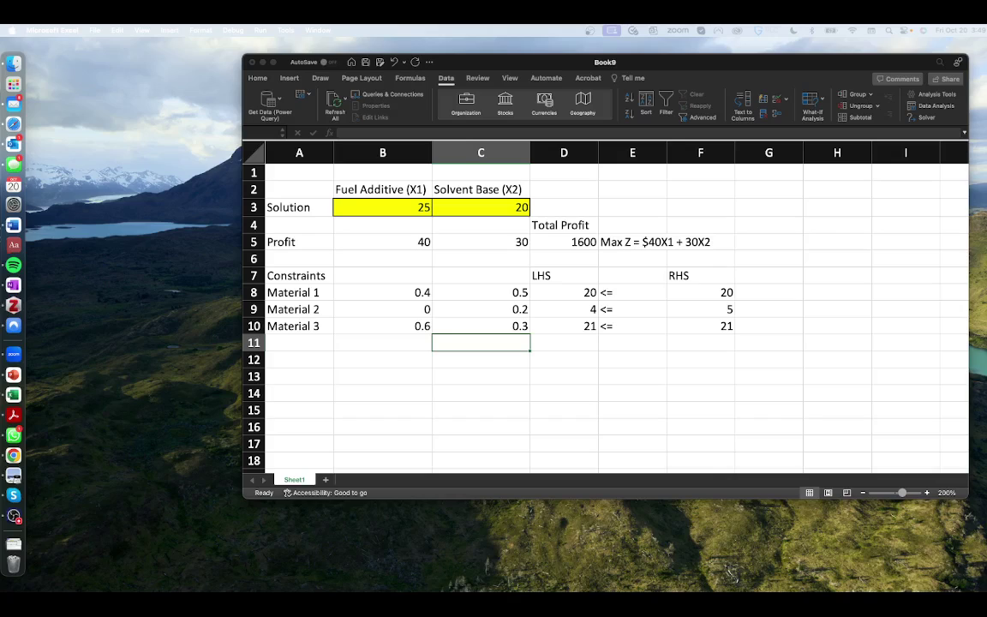
Keep the Solver solution and generate the Answer and Sensitivity reports.
{"action": "left_click_drag", "start_coordinate": [920, 198], "coordinate": [417, 116]}
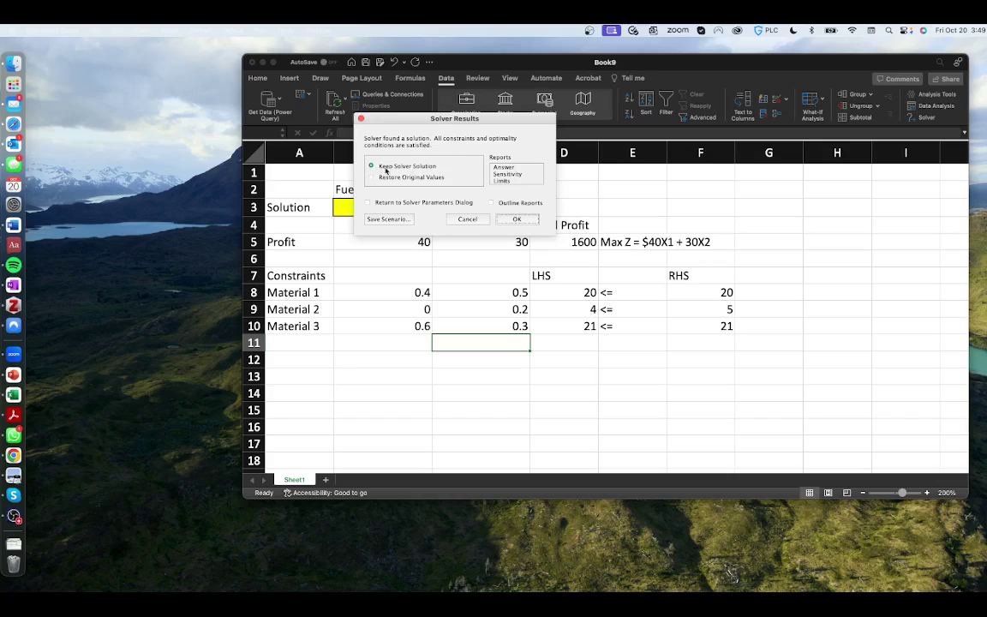
{"action": "left_click", "coordinate": [503, 168]}
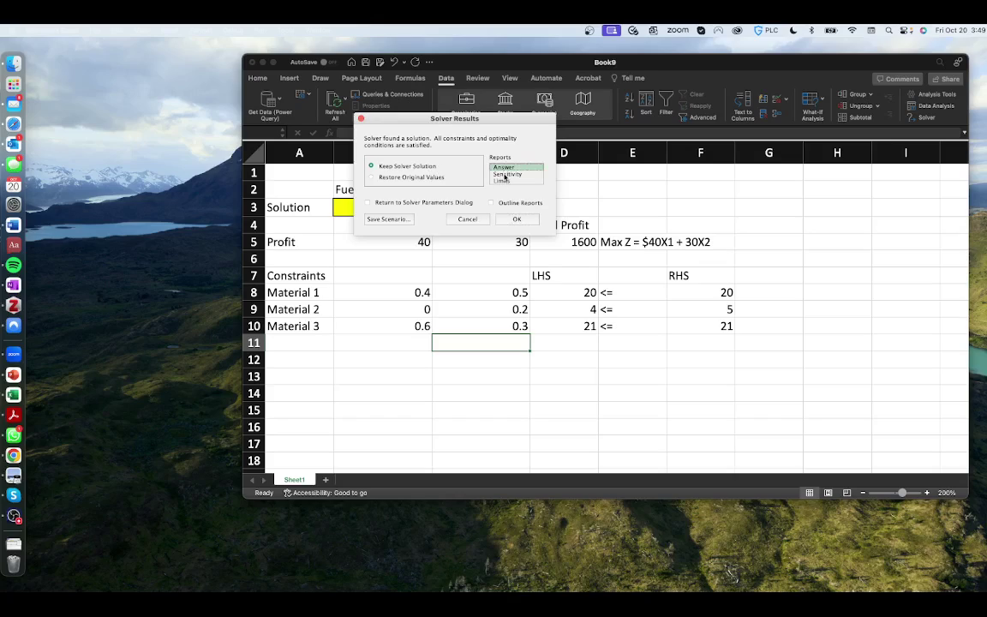
{"action": "left_click", "coordinate": [506, 174], "text": "shift"}
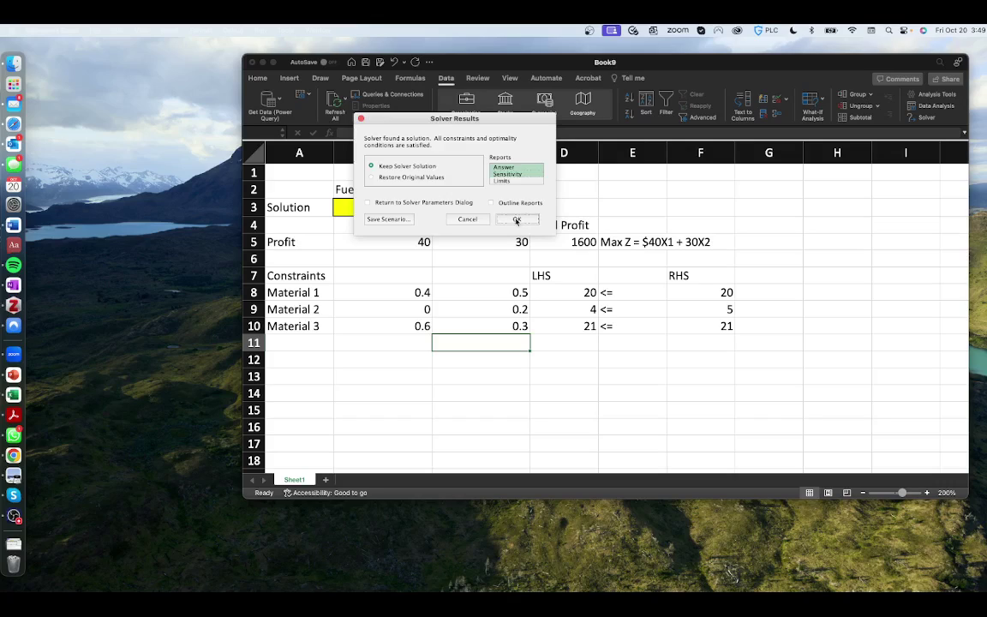
{"action": "left_click", "coordinate": [516, 219]}
Enlarge the workbook window and review the solution quantities in B3:C3 and the total profit in D5.
{"action": "double_click", "coordinate": [690, 67]}
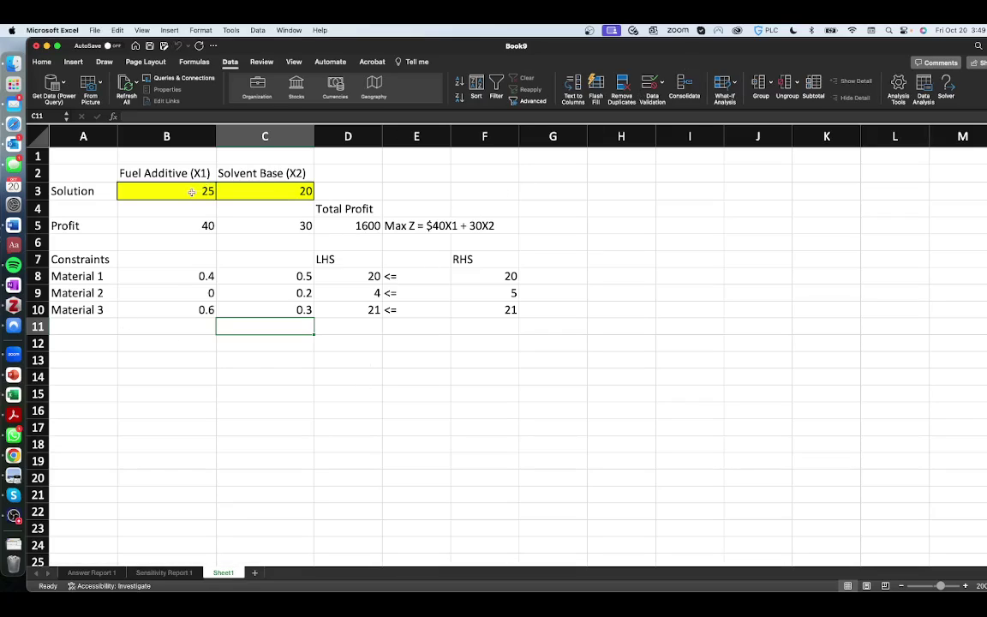
{"action": "left_click", "coordinate": [189, 191]}
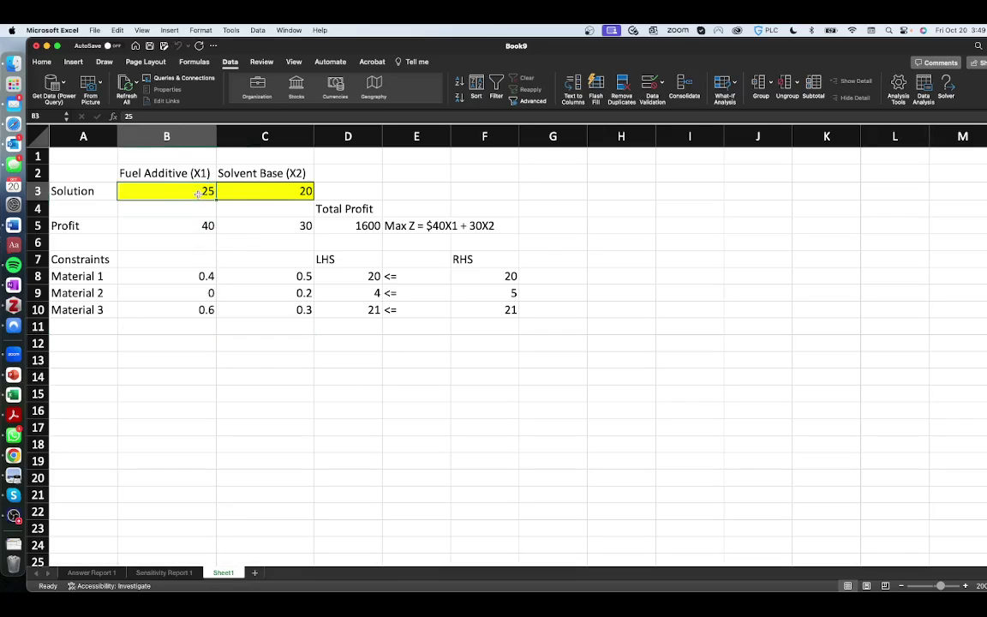
{"action": "left_click", "coordinate": [270, 190]}
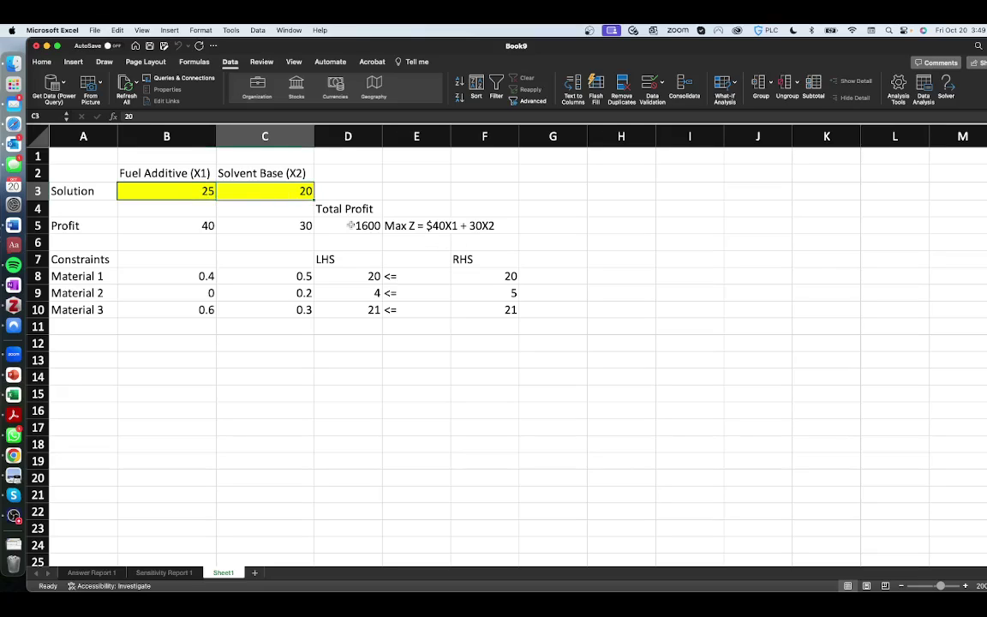
{"action": "left_click", "coordinate": [319, 226]}
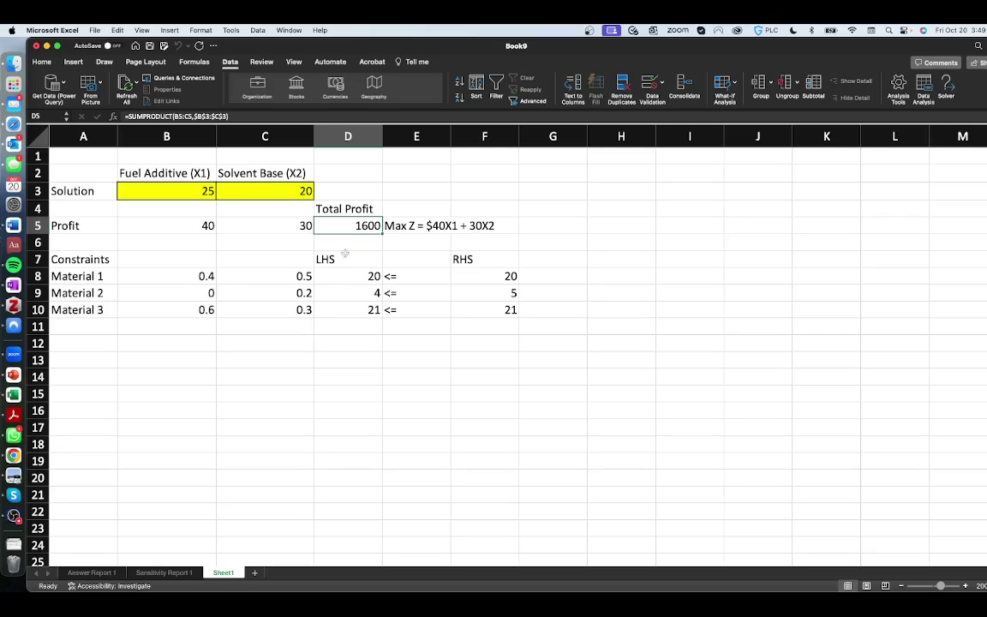
Open the Answer Report and examine the final values of the objective cell and both variable cells.
{"action": "left_click", "coordinate": [123, 574]}
{"action": "left_click_drag", "start_coordinate": [939, 589], "coordinate": [943, 586]}
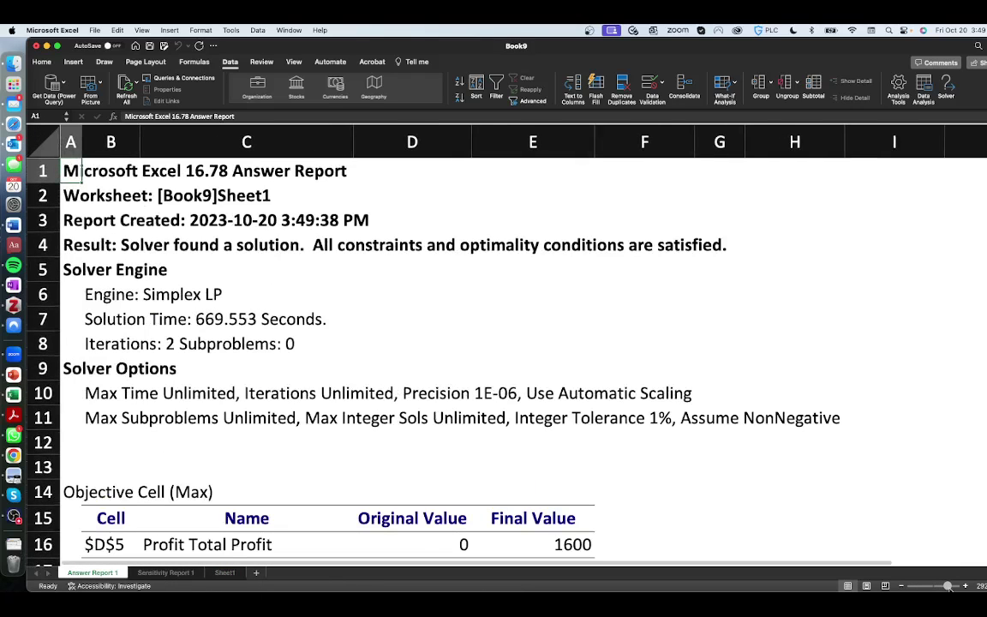
{"action": "scroll", "coordinate": [590, 419], "scroll_direction": "down", "scroll_amount": 5}
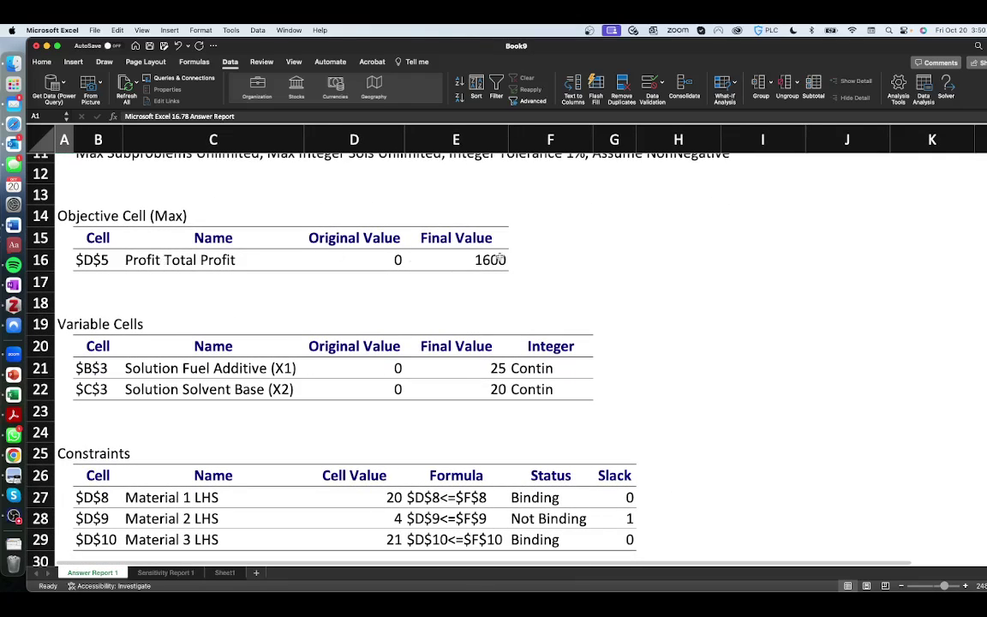
{"action": "left_click", "coordinate": [495, 259]}
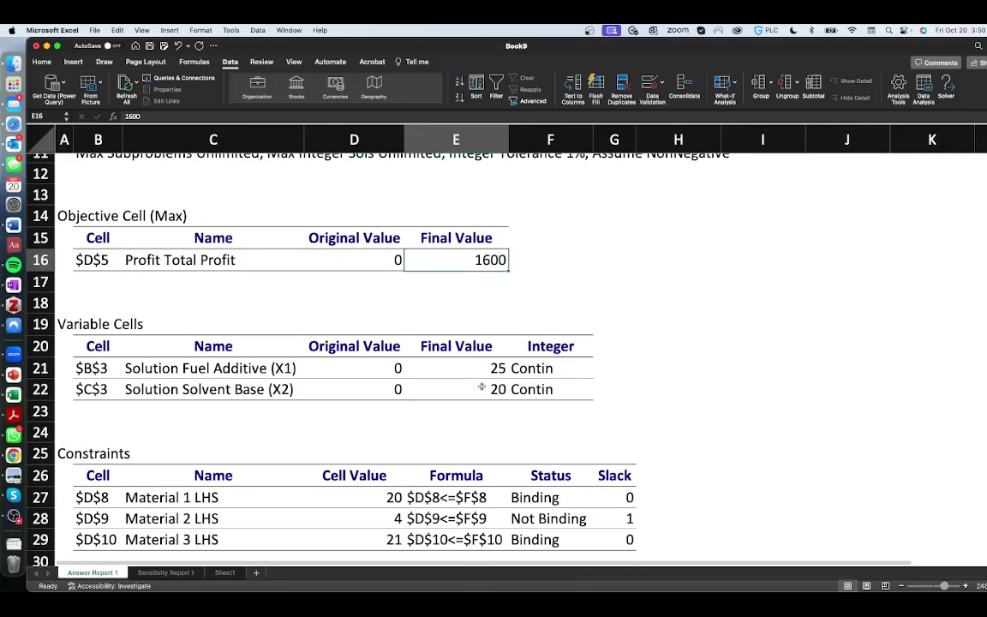
{"action": "left_click", "coordinate": [900, 586]}
{"action": "left_click", "coordinate": [901, 586]}
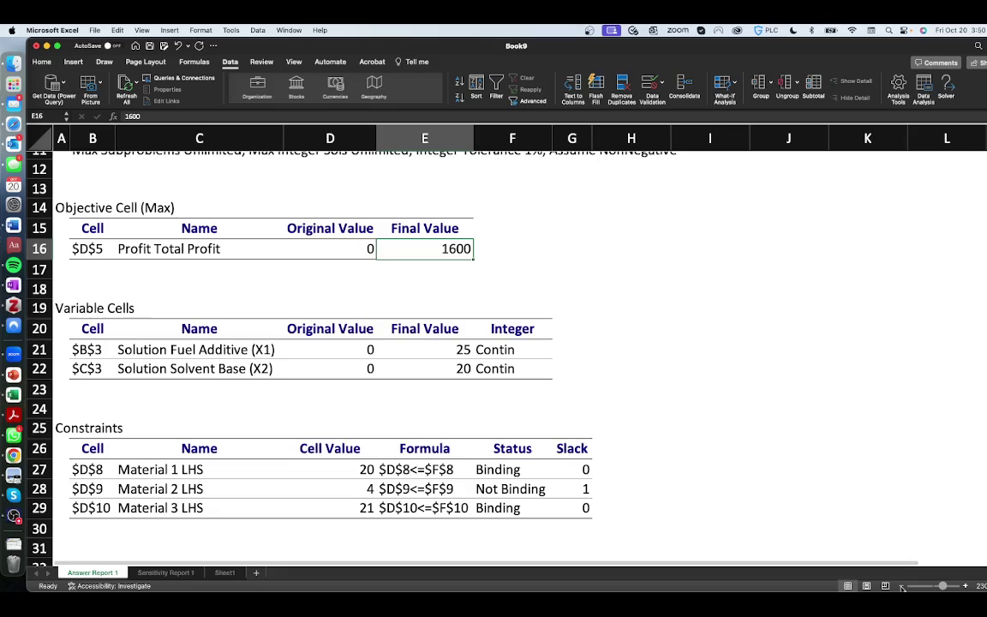
{"action": "left_click", "coordinate": [901, 586]}
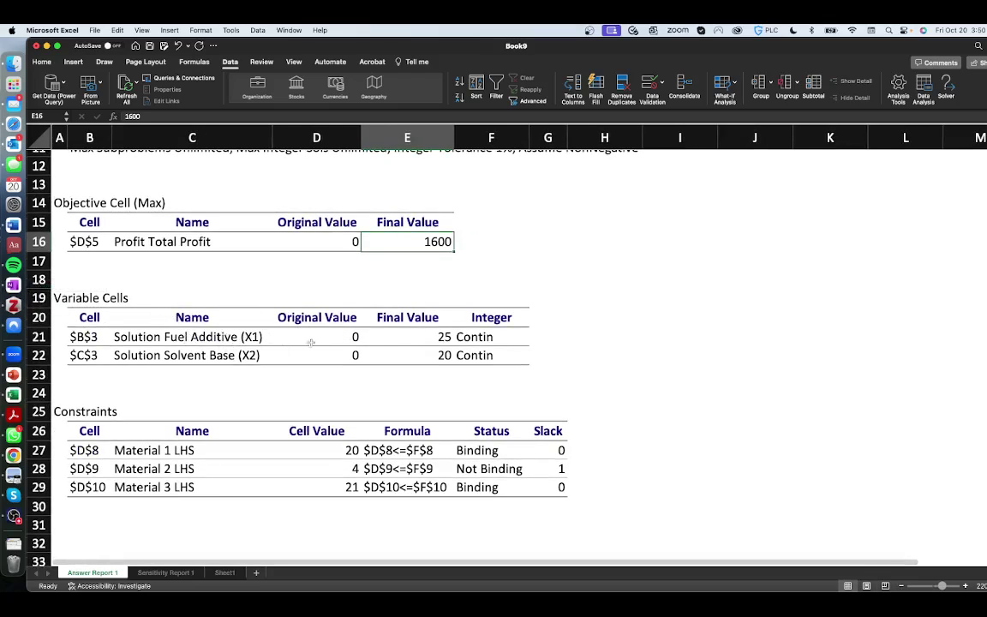
{"action": "left_click", "coordinate": [434, 336]}
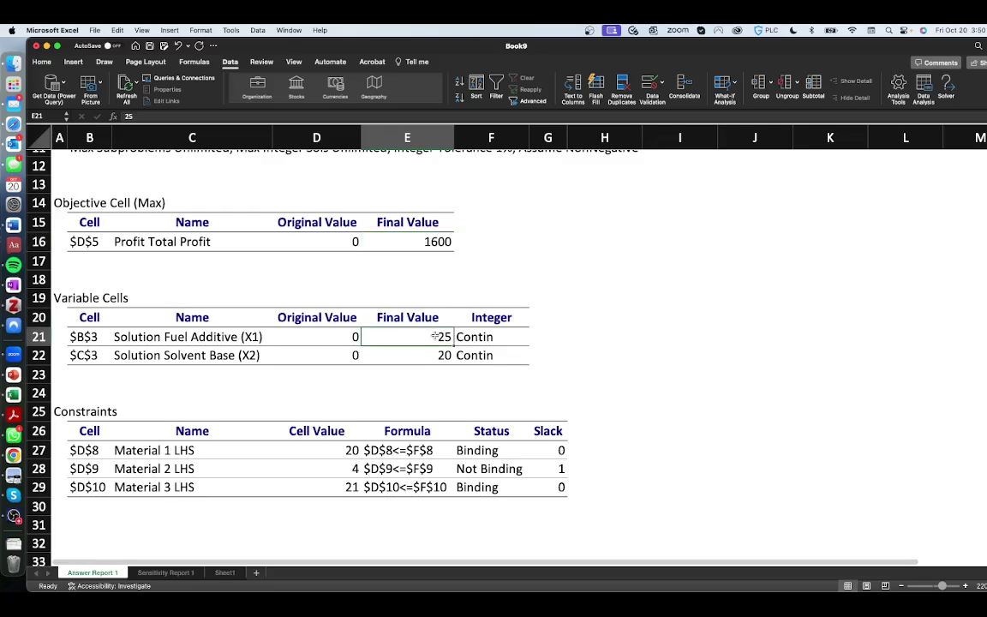
{"action": "left_click", "coordinate": [437, 351]}
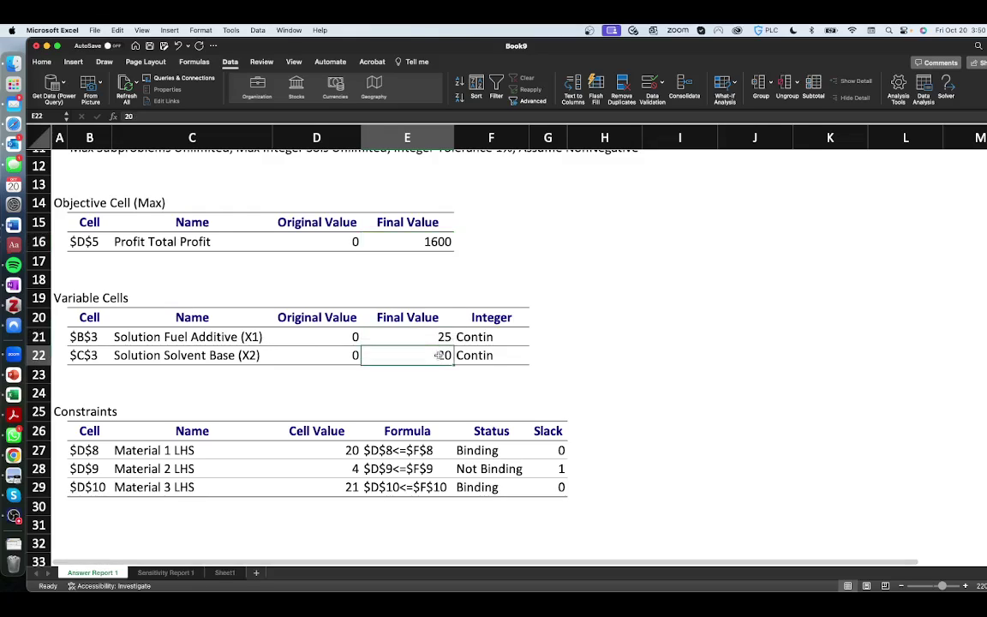
Examine the binding status and slack of the three material constraints in the Answer Report.
{"action": "left_click", "coordinate": [480, 449]}
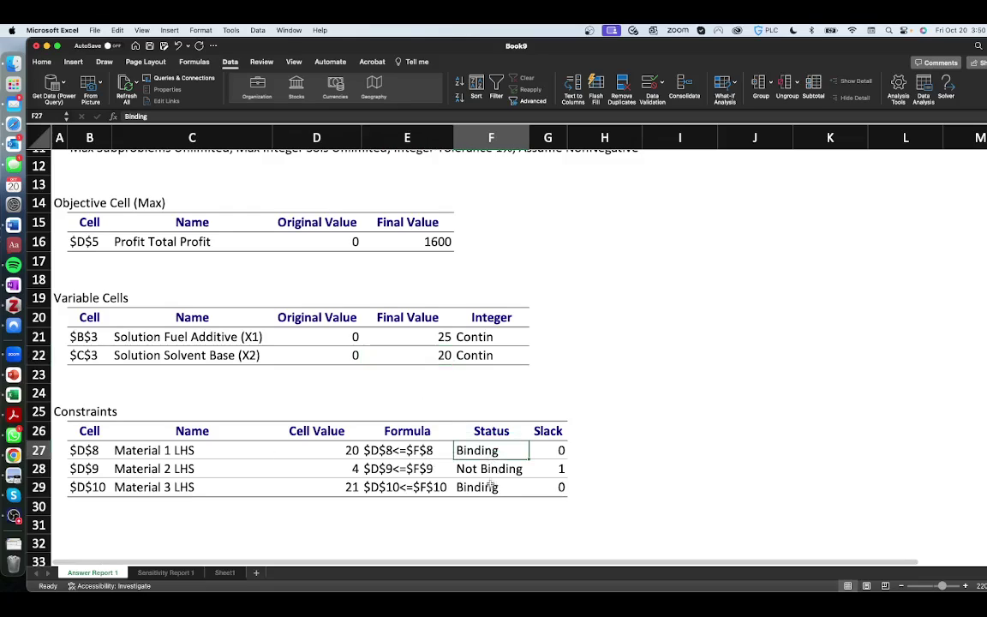
{"action": "left_click", "coordinate": [484, 489]}
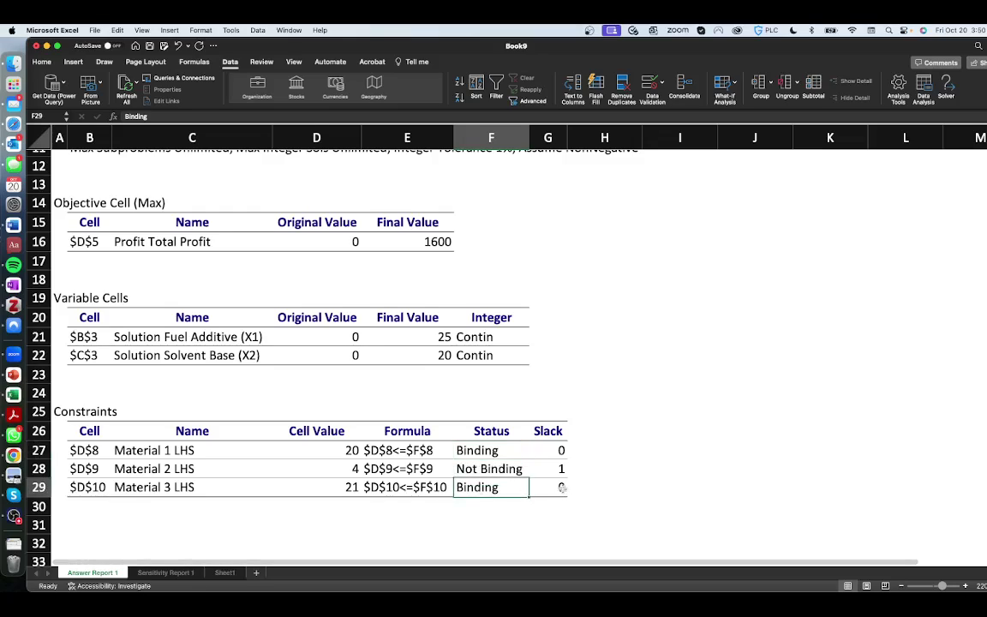
{"action": "key", "text": "Right"}
{"action": "key", "text": "Up"}
{"action": "key", "text": "Up"}
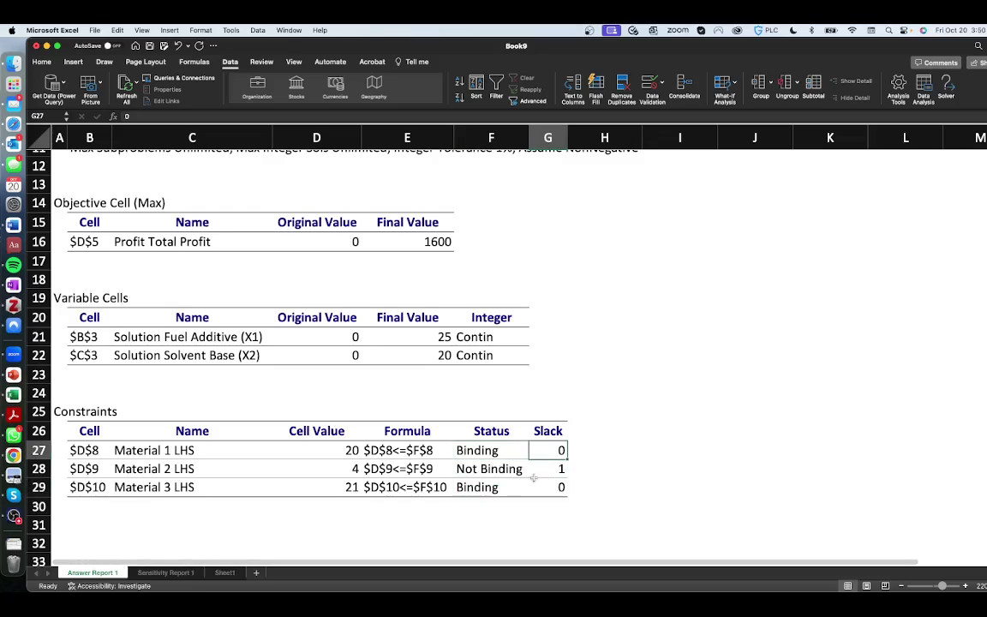
{"action": "left_click", "coordinate": [487, 468]}
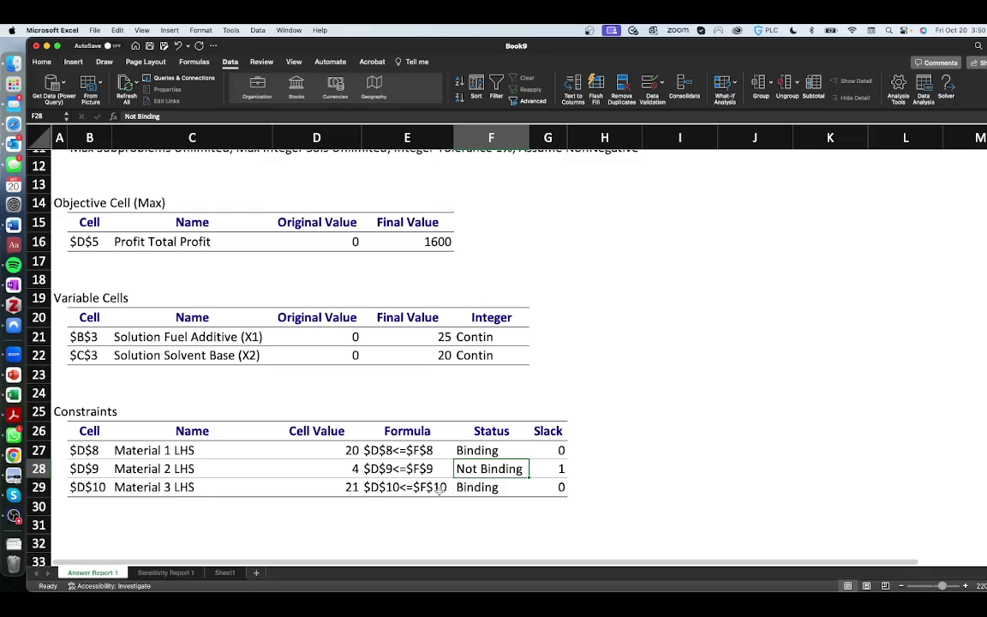
{"action": "left_click", "coordinate": [551, 469]}
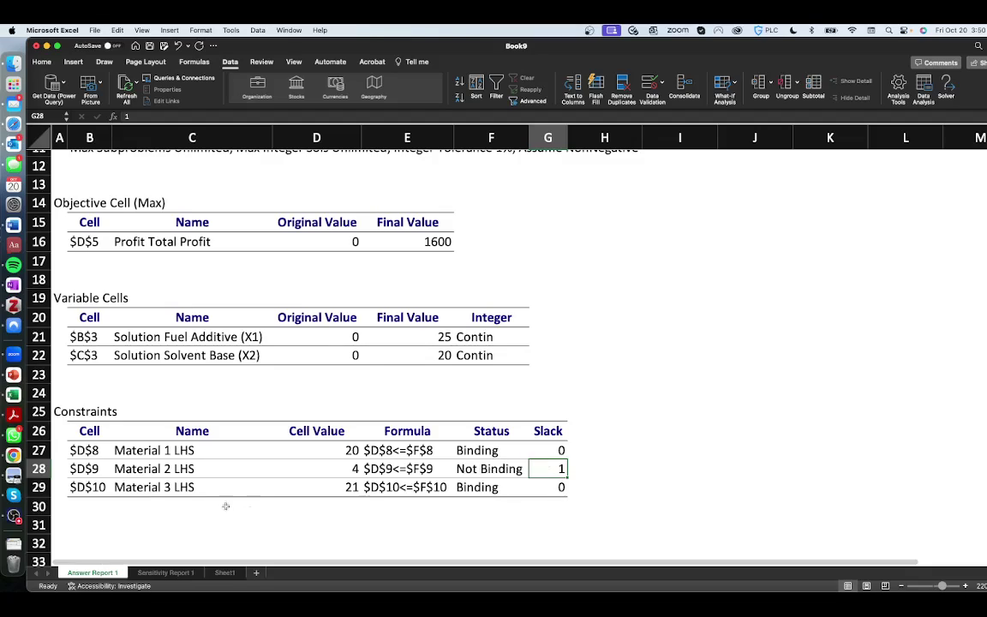
Open the Sensitivity Report and examine its Variable Cells and Constraints sections.
{"action": "left_click", "coordinate": [165, 573]}
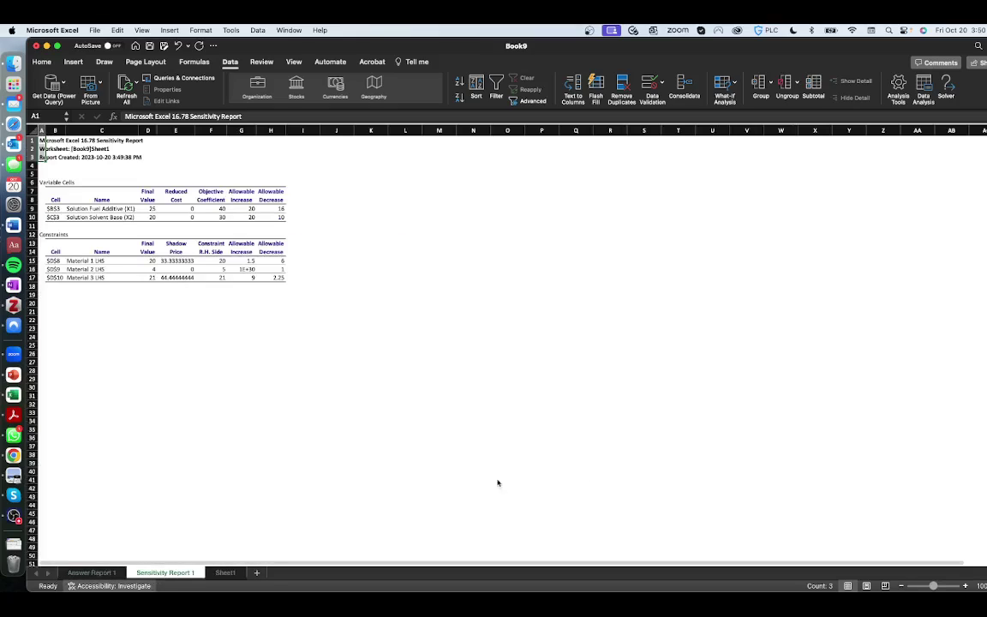
{"action": "left_click_drag", "start_coordinate": [934, 586], "coordinate": [942, 586]}
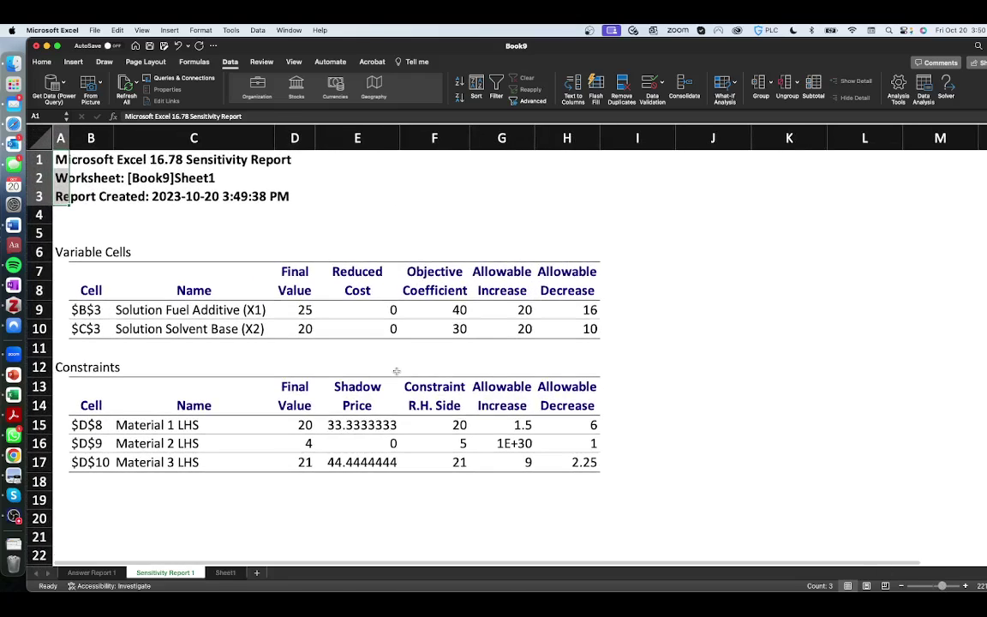
{"action": "left_click", "coordinate": [192, 216]}
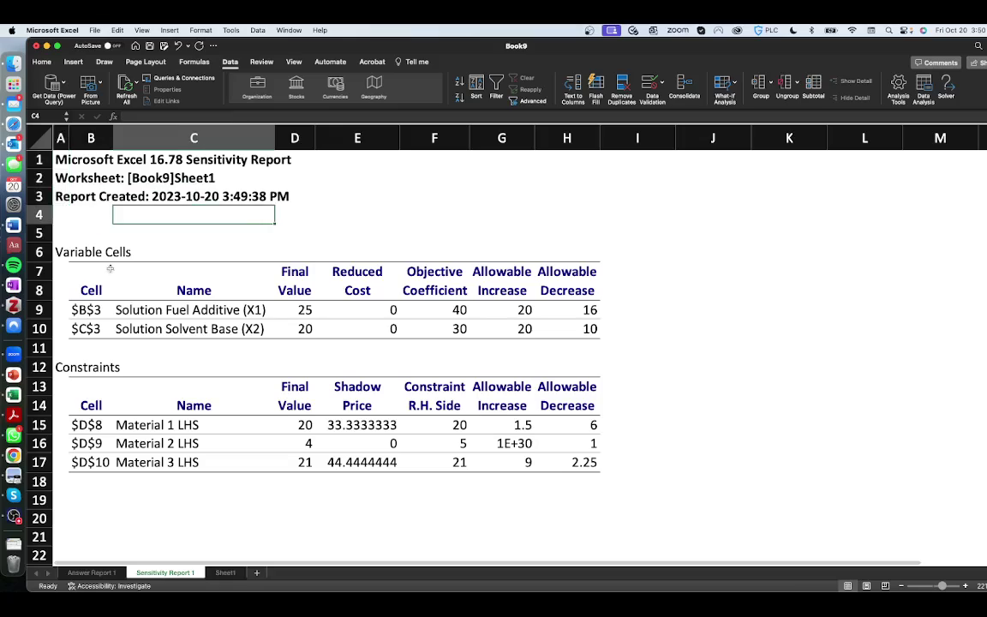
{"action": "left_click", "coordinate": [60, 250]}
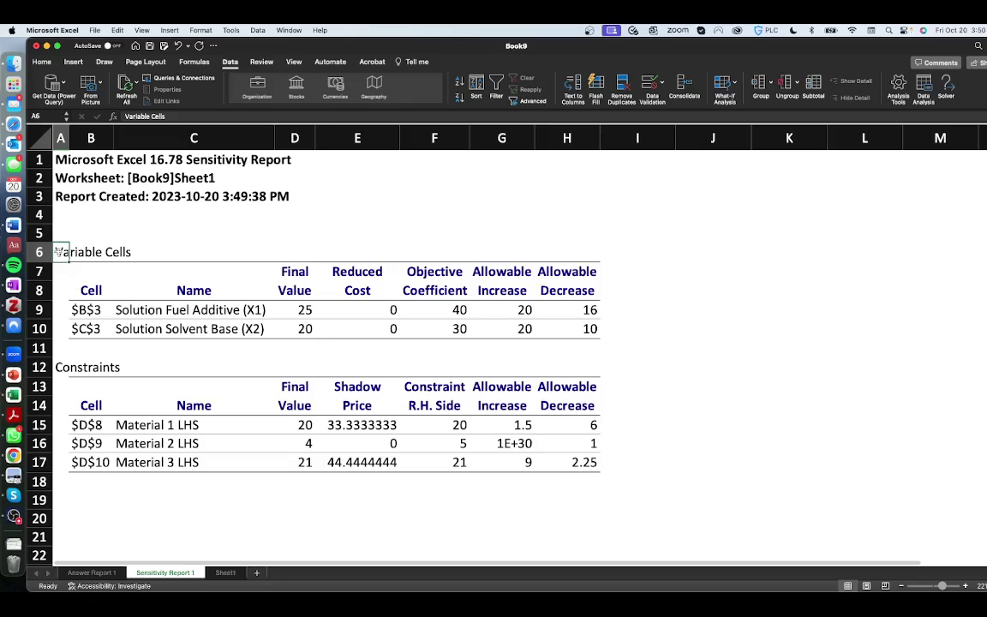
{"action": "left_click", "coordinate": [63, 366]}
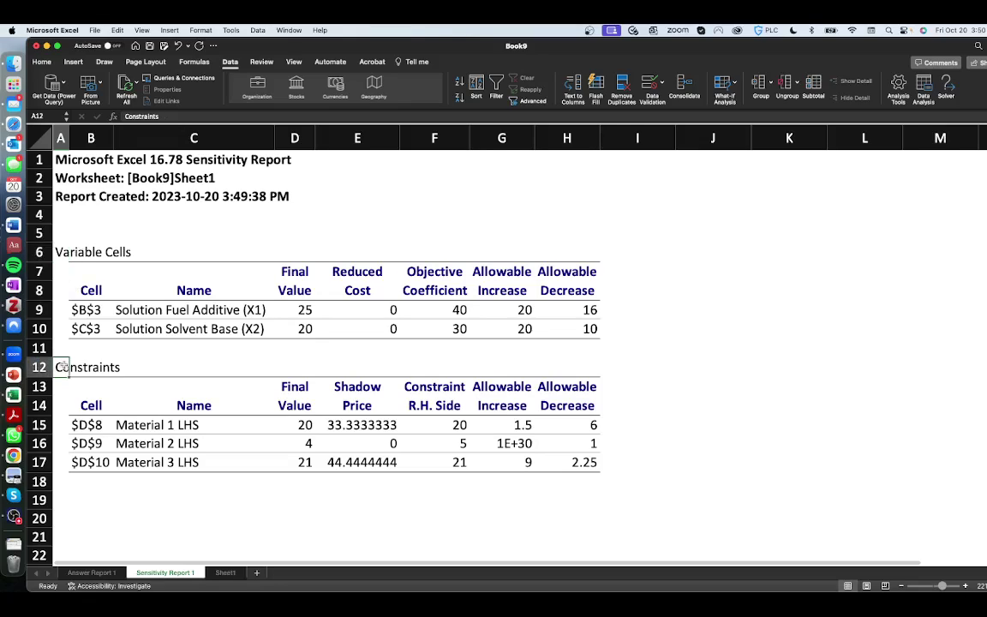
{"action": "left_click", "coordinate": [61, 251]}
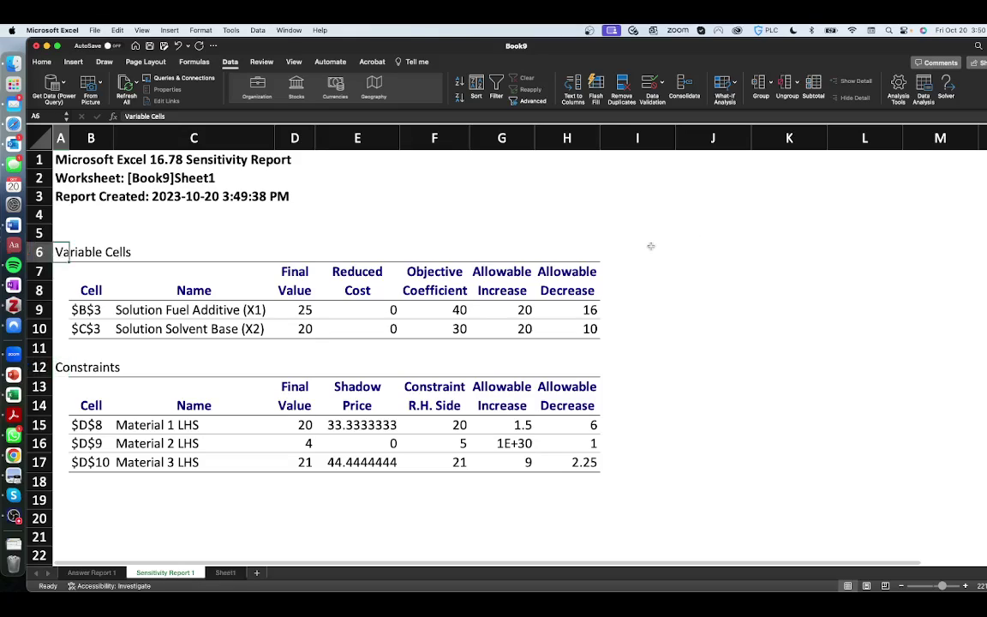
{"action": "left_click", "coordinate": [636, 216]}
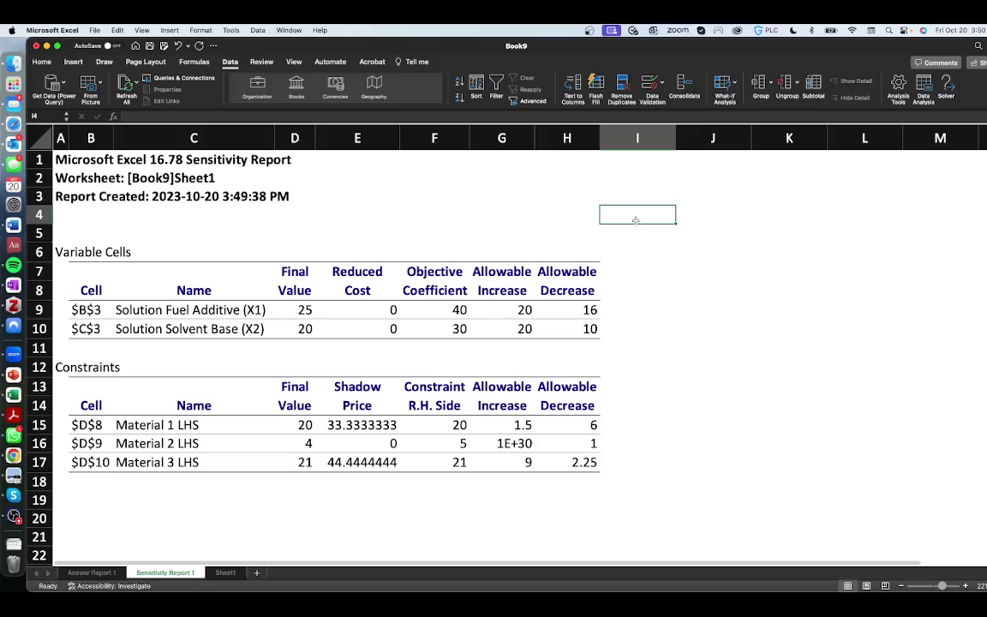
Enter the objective function "Max Z = $40X1 + 30X2" in I4 of the Sensitivity Report and check it against E5 on Sheet1.
{"action": "type", "text": "Max Z ="}
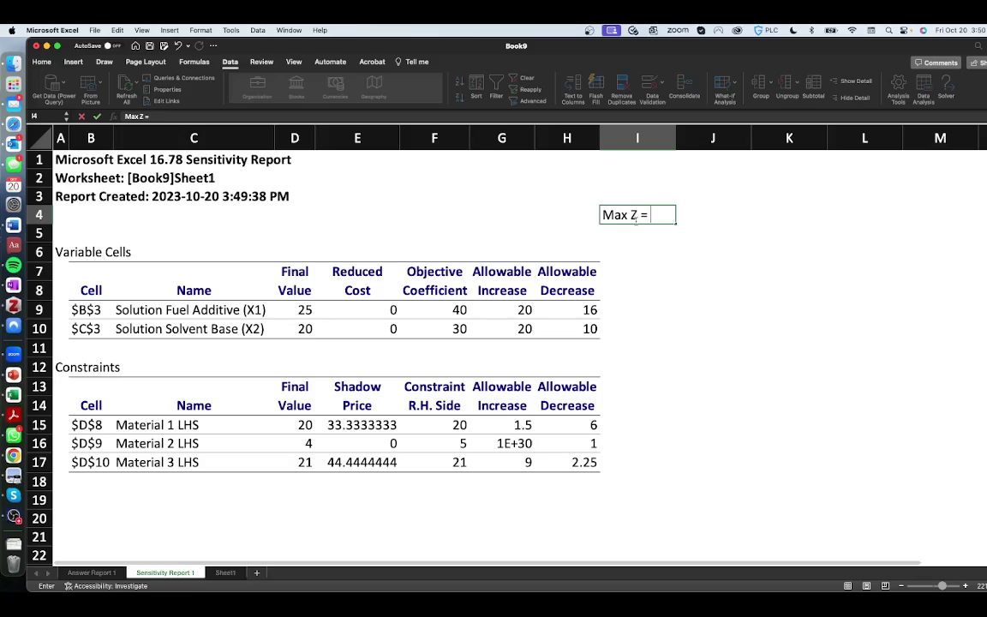
{"action": "type", "text": " $40X1 + 30X2"}
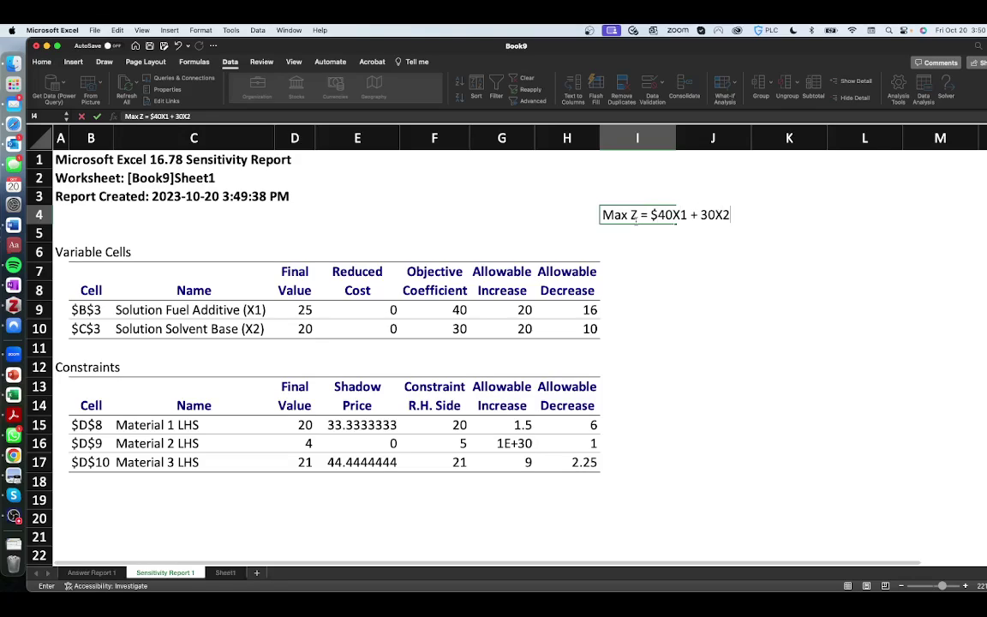
{"action": "key", "text": "Return"}
{"action": "left_click", "coordinate": [224, 573]}
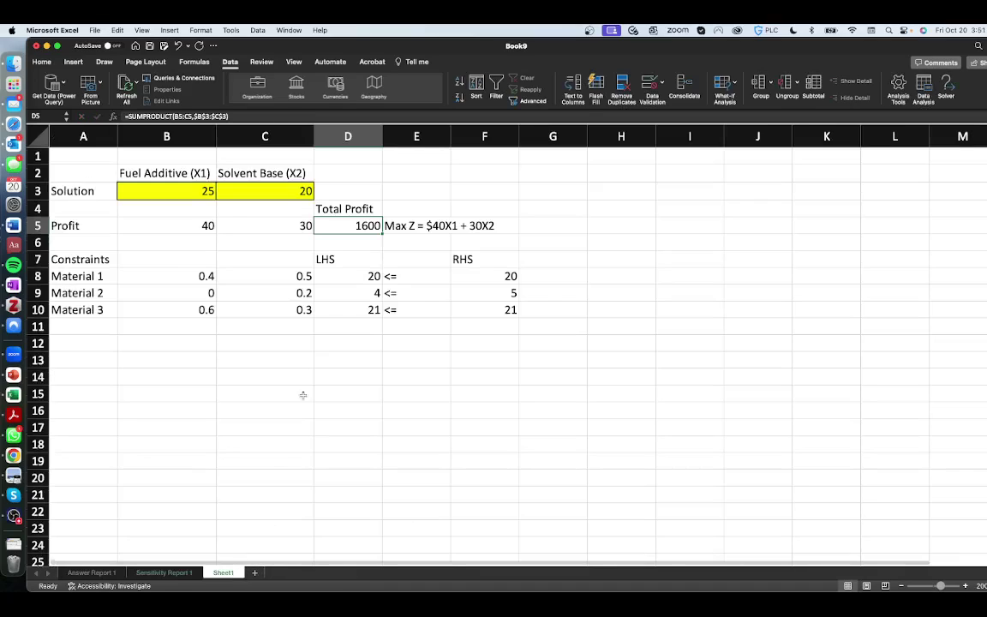
{"action": "left_click", "coordinate": [421, 227]}
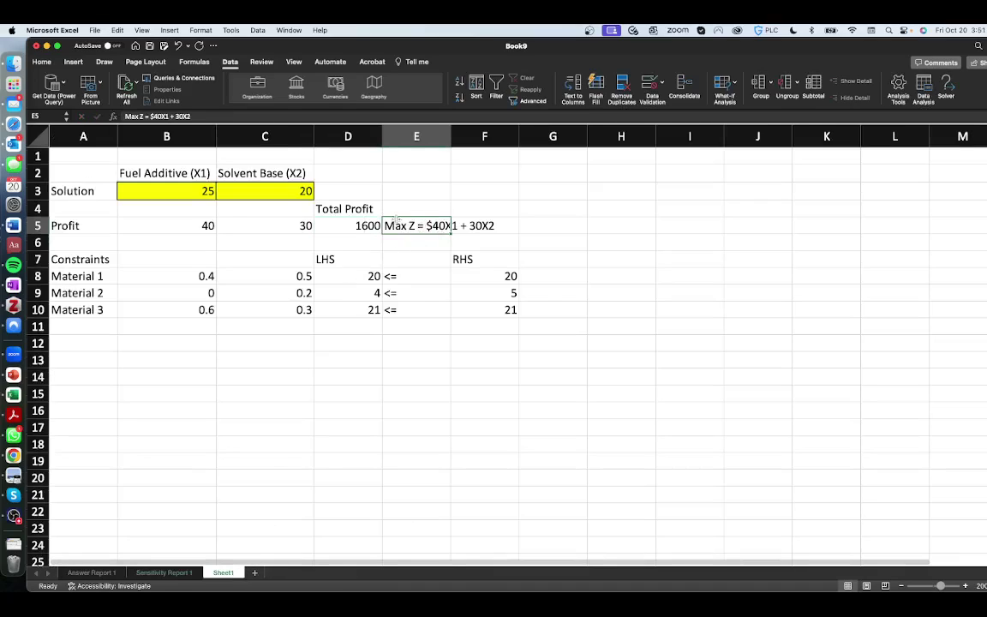
{"action": "left_click", "coordinate": [176, 574]}
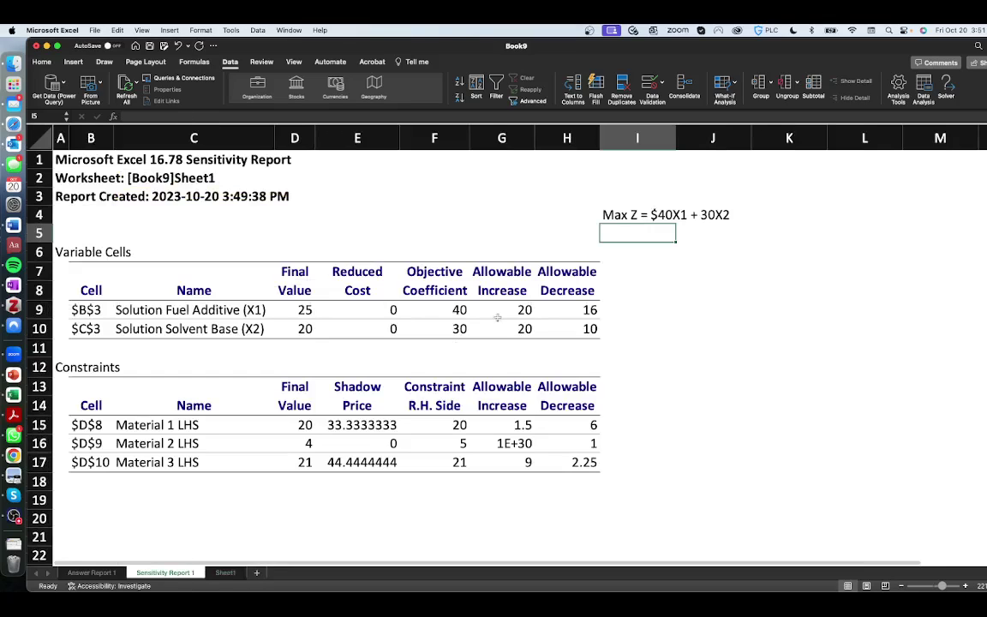
Compare the final values of X1 and X2 in the Sensitivity Report with those on Sheet1 and in the Answer Report.
{"action": "left_click", "coordinate": [225, 311]}
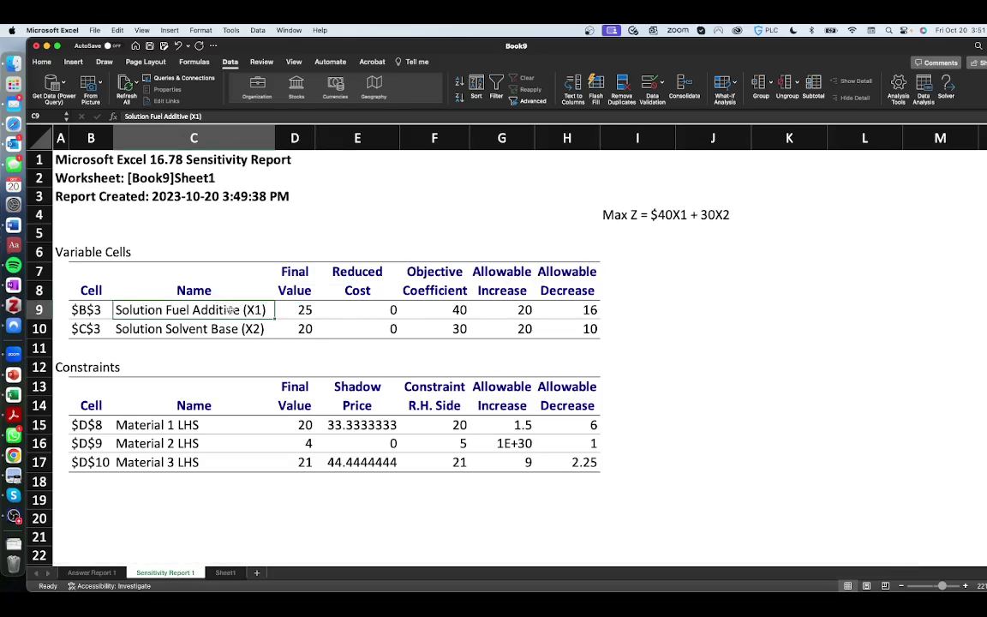
{"action": "left_click", "coordinate": [234, 332]}
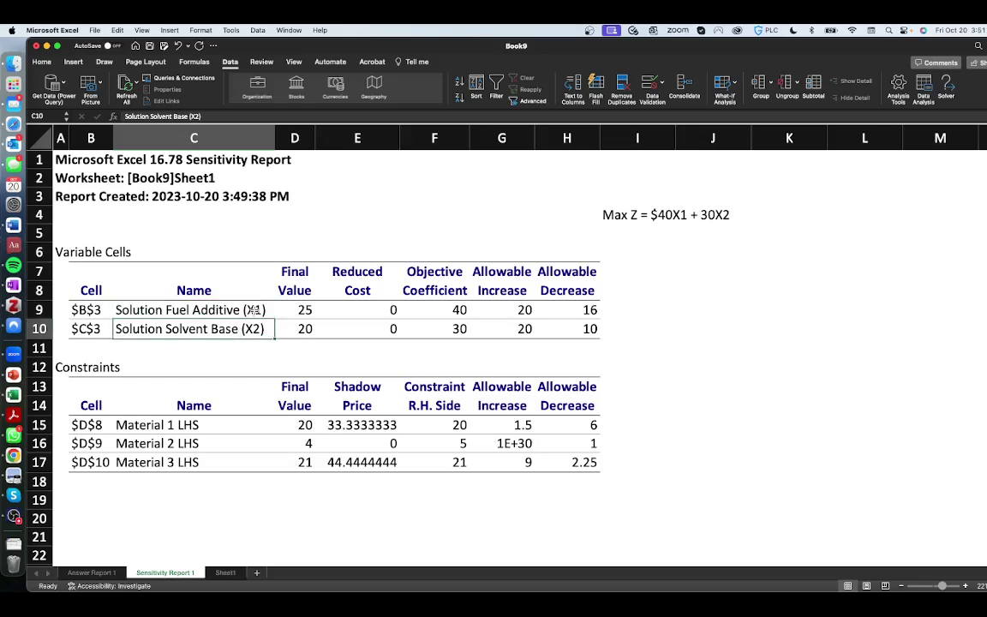
{"action": "left_click", "coordinate": [307, 312]}
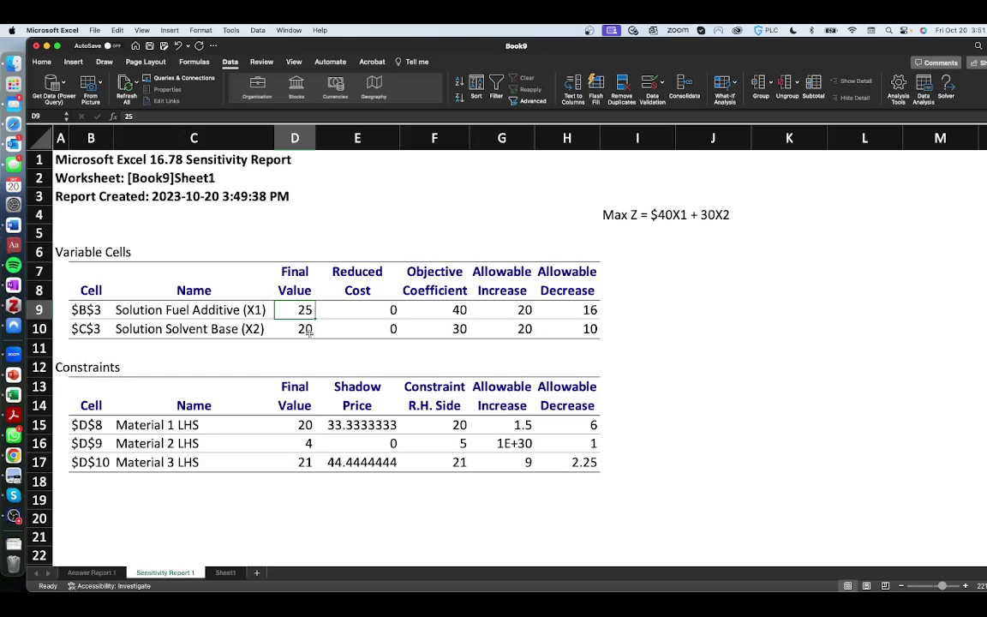
{"action": "left_click", "coordinate": [300, 331]}
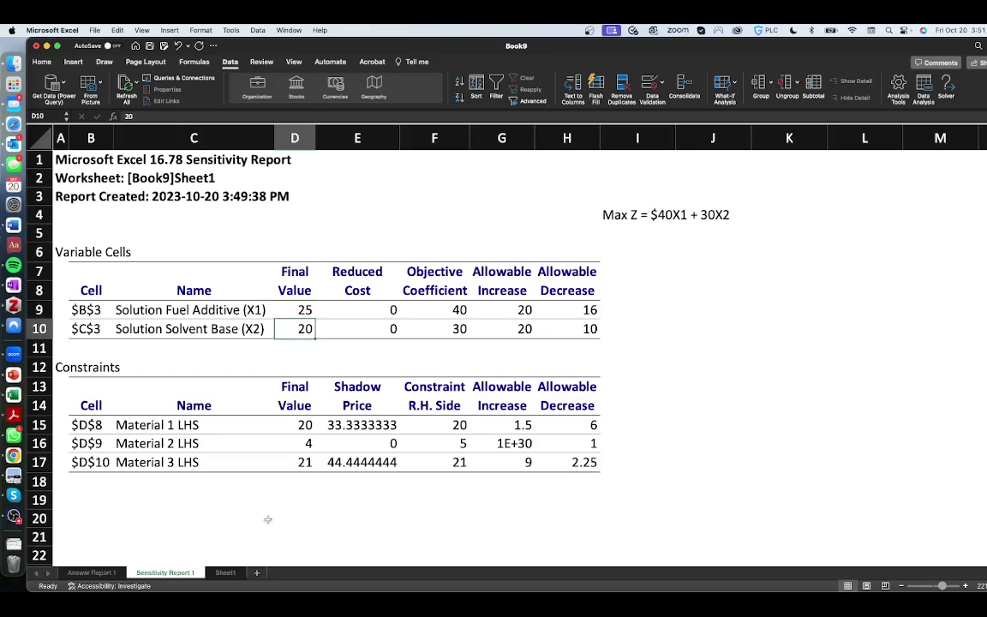
{"action": "left_click", "coordinate": [224, 572]}
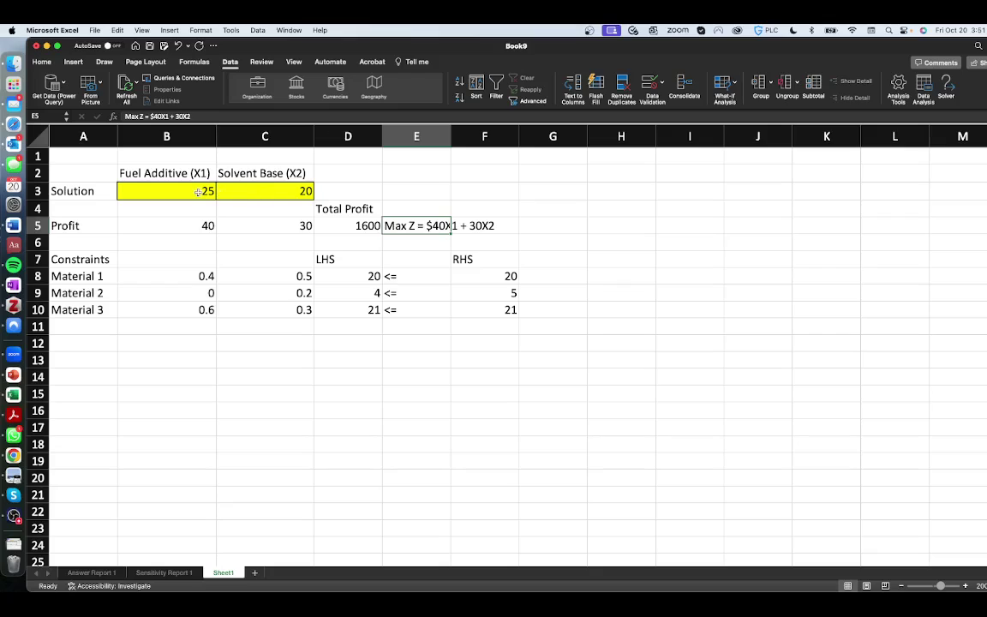
{"action": "left_click", "coordinate": [94, 572]}
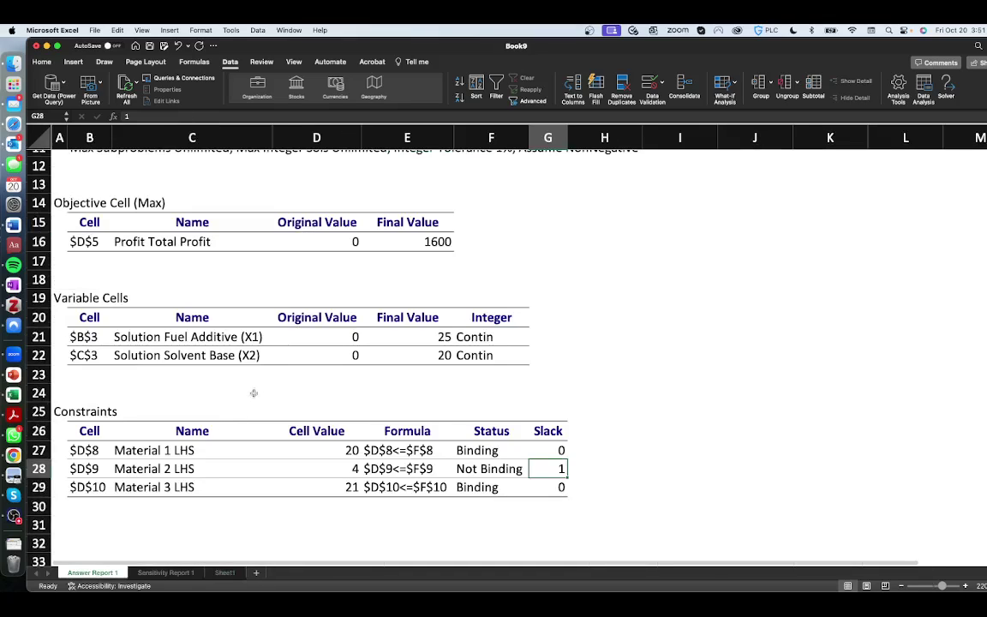
{"action": "left_click", "coordinate": [436, 355]}
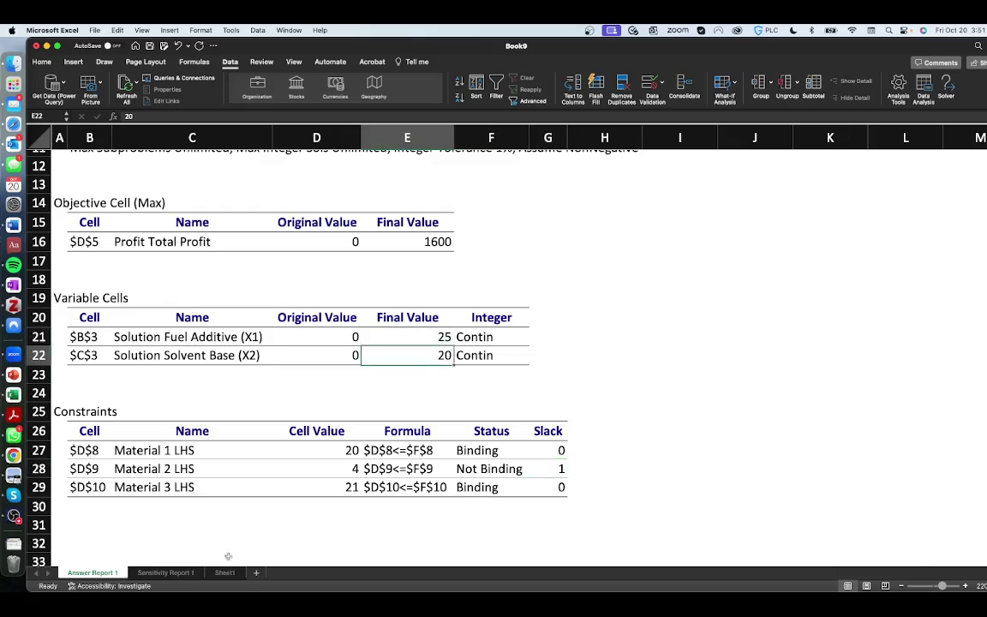
{"action": "left_click", "coordinate": [189, 572]}
{"action": "left_click", "coordinate": [299, 309]}
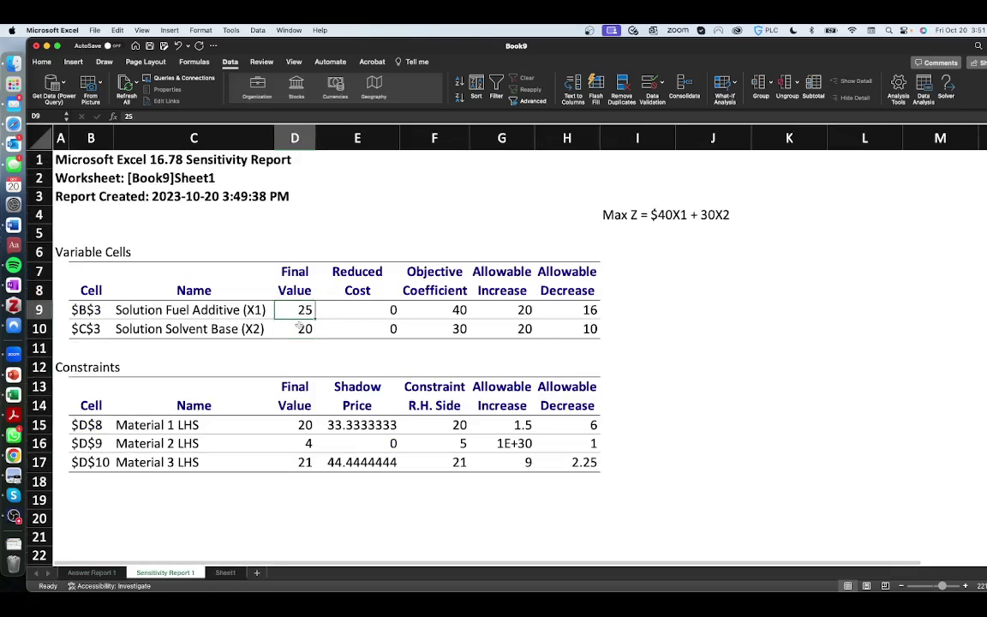
{"action": "left_click", "coordinate": [299, 326]}
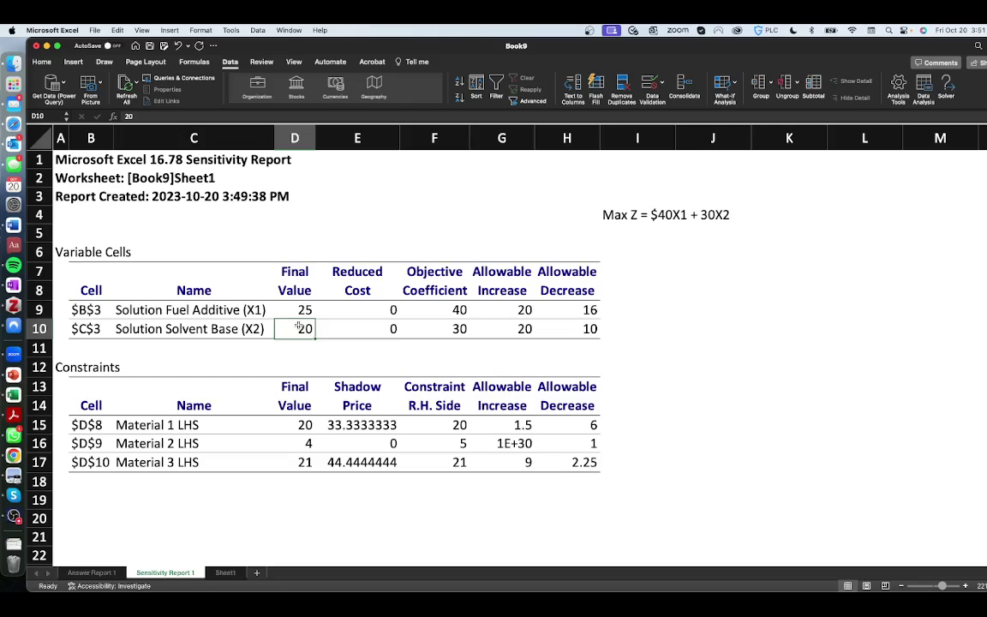
Compare the Sensitivity Report's objective coefficients for both variables with the objective function in I4 and the unit profits in B5:C5 on Sheet1.
{"action": "left_click", "coordinate": [433, 272]}
{"action": "left_click", "coordinate": [434, 288]}
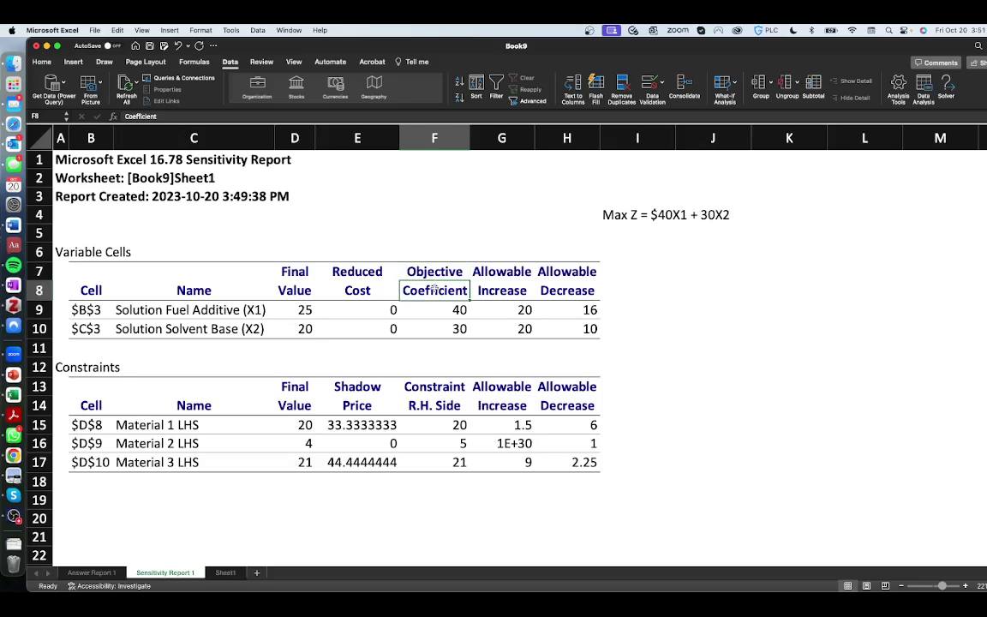
{"action": "left_click", "coordinate": [441, 309]}
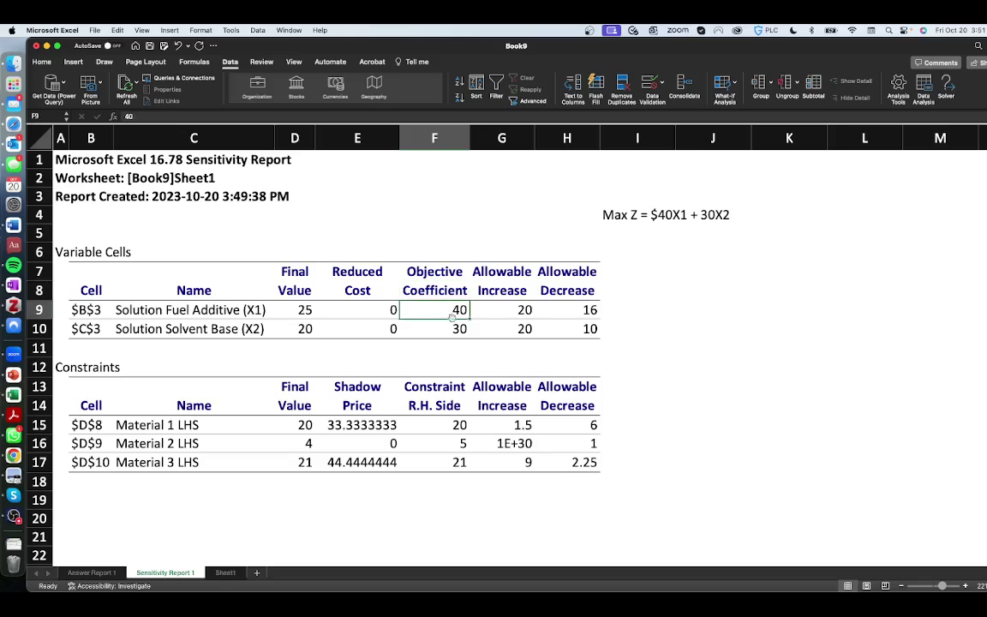
{"action": "left_click", "coordinate": [452, 328]}
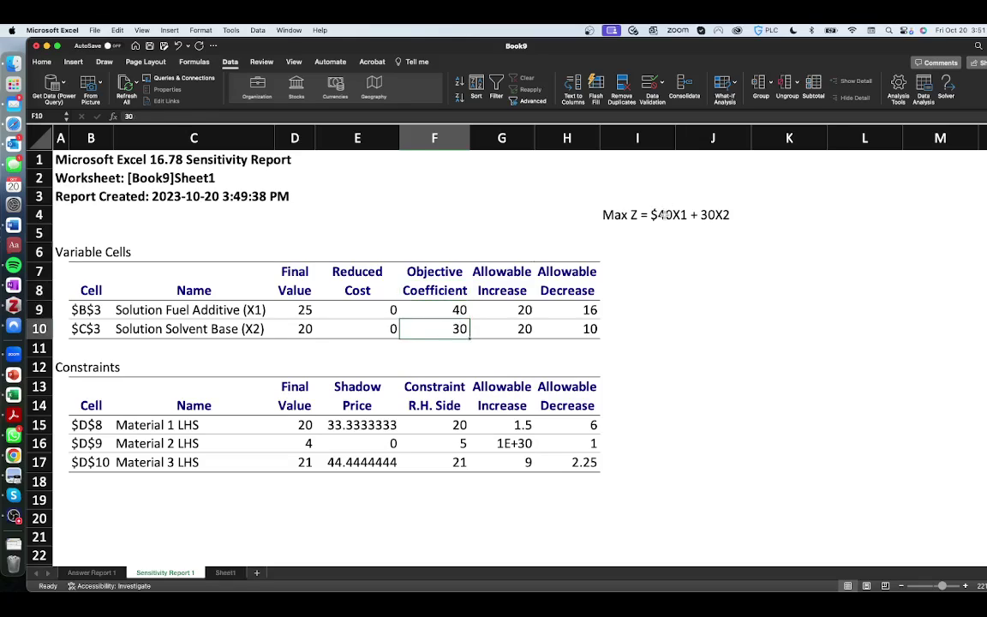
{"action": "left_click", "coordinate": [609, 210]}
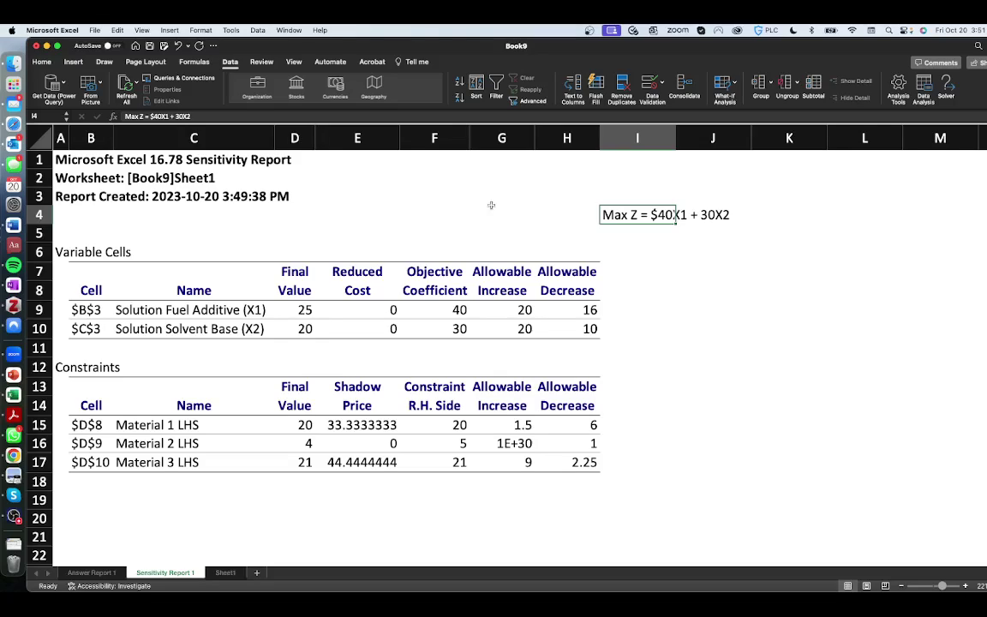
{"action": "left_click", "coordinate": [435, 307]}
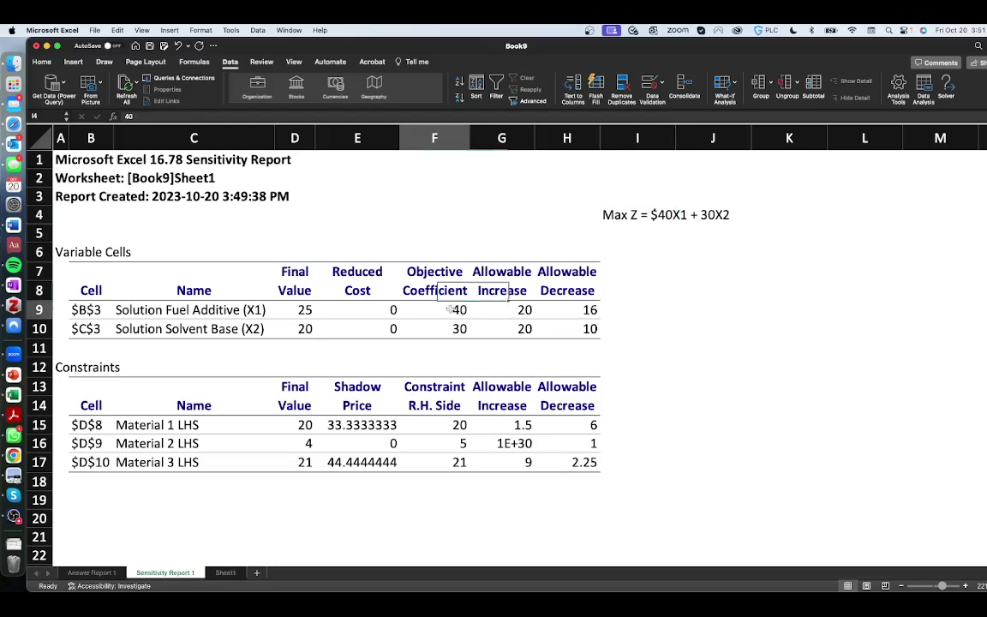
{"action": "left_click", "coordinate": [225, 572]}
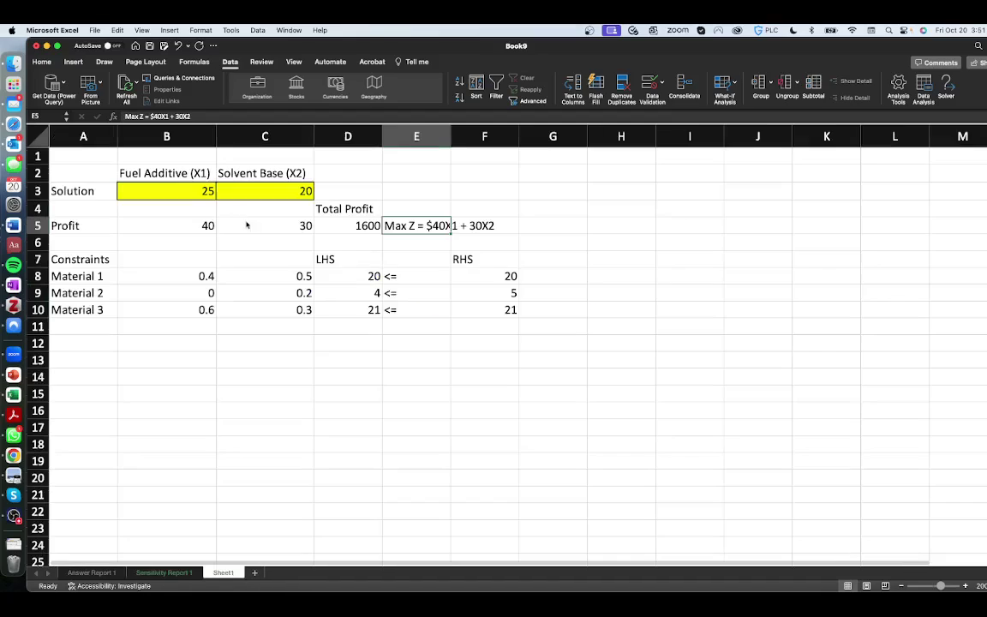
{"action": "left_click", "coordinate": [196, 226]}
{"action": "left_click_drag", "start_coordinate": [196, 226], "coordinate": [257, 226]}
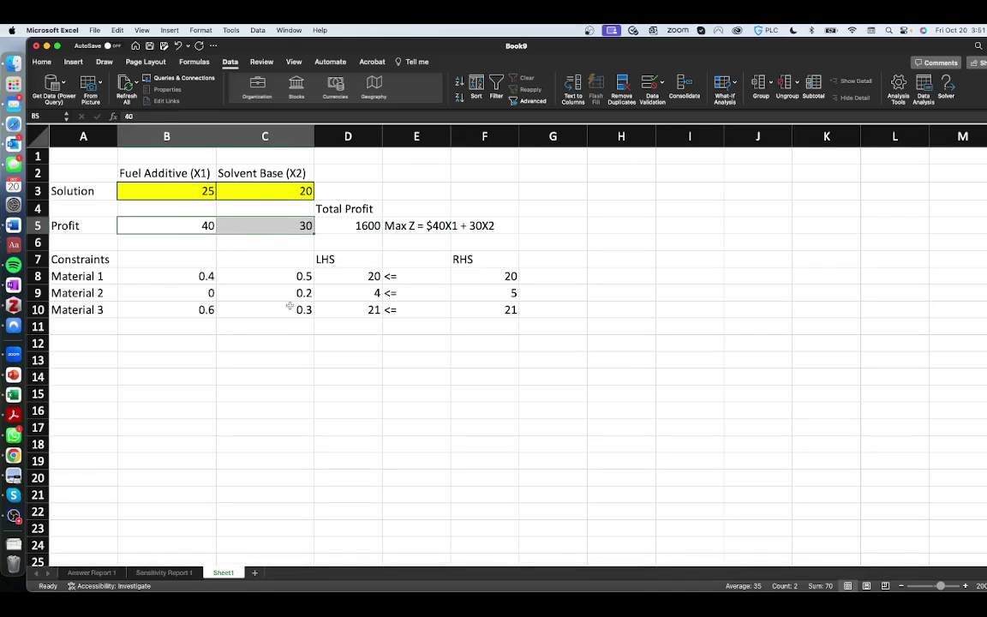
{"action": "left_click", "coordinate": [178, 225]}
{"action": "left_click", "coordinate": [253, 226]}
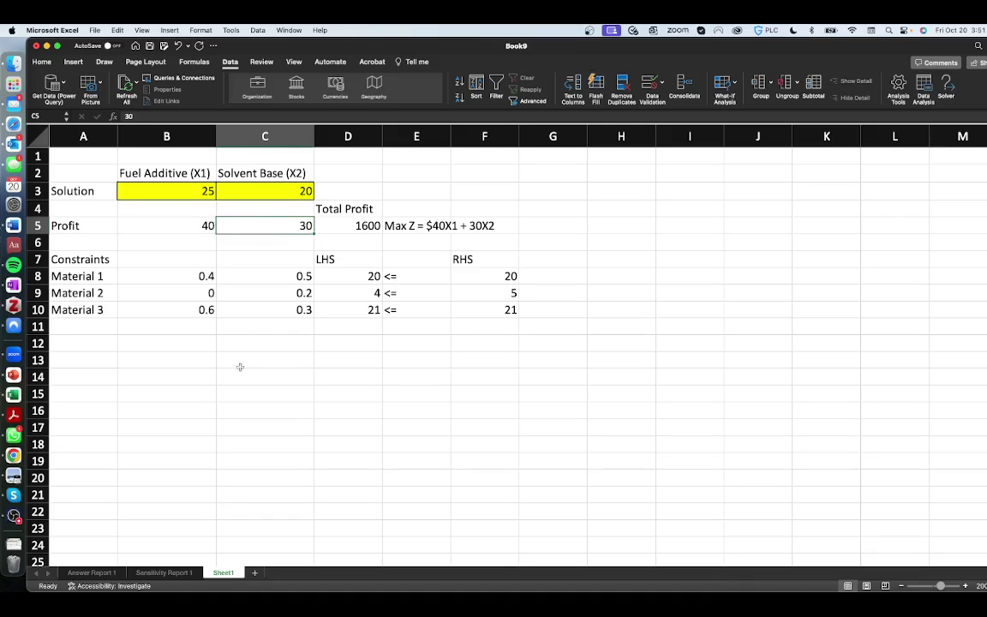
{"action": "left_click", "coordinate": [164, 571]}
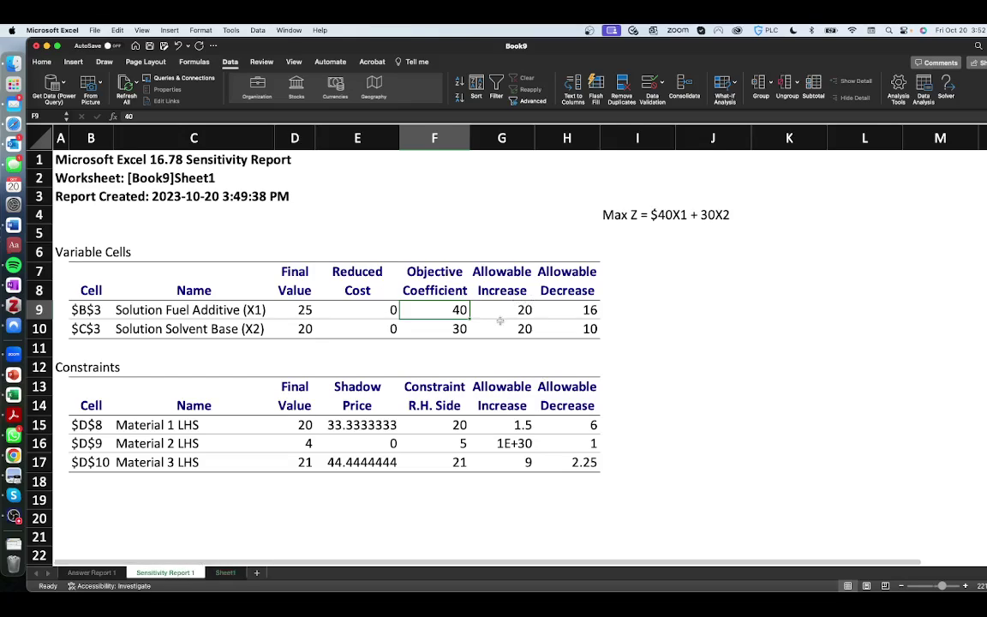
{"action": "left_click", "coordinate": [432, 329]}
{"action": "left_click", "coordinate": [439, 307]}
Examine the allowable increase and decrease of the Fuel Additive (X1) coefficient alongside the final values of both variables.
{"action": "left_click", "coordinate": [512, 291]}
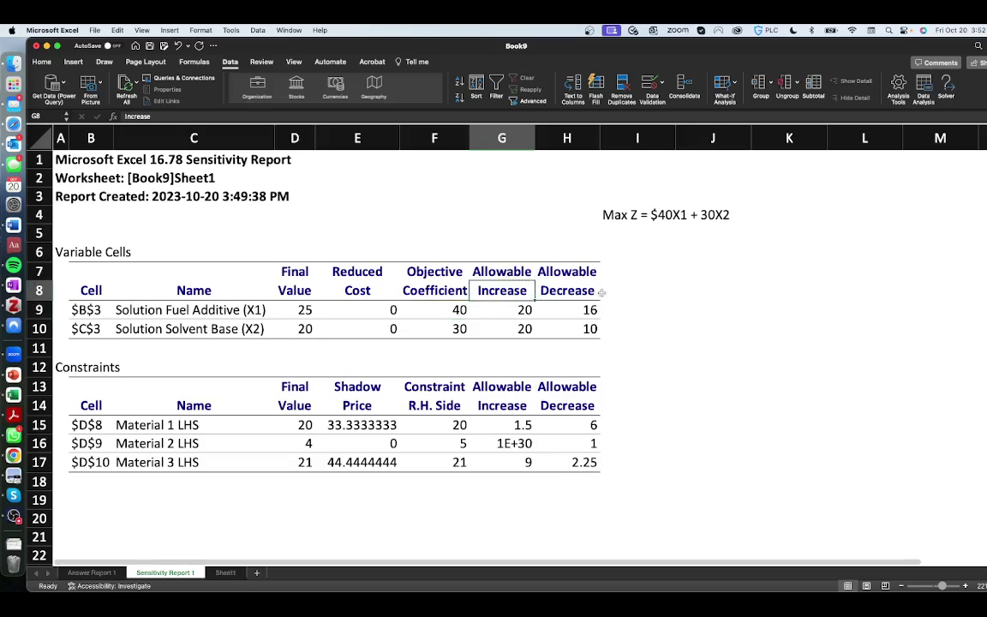
{"action": "left_click", "coordinate": [543, 291]}
{"action": "left_click", "coordinate": [517, 310]}
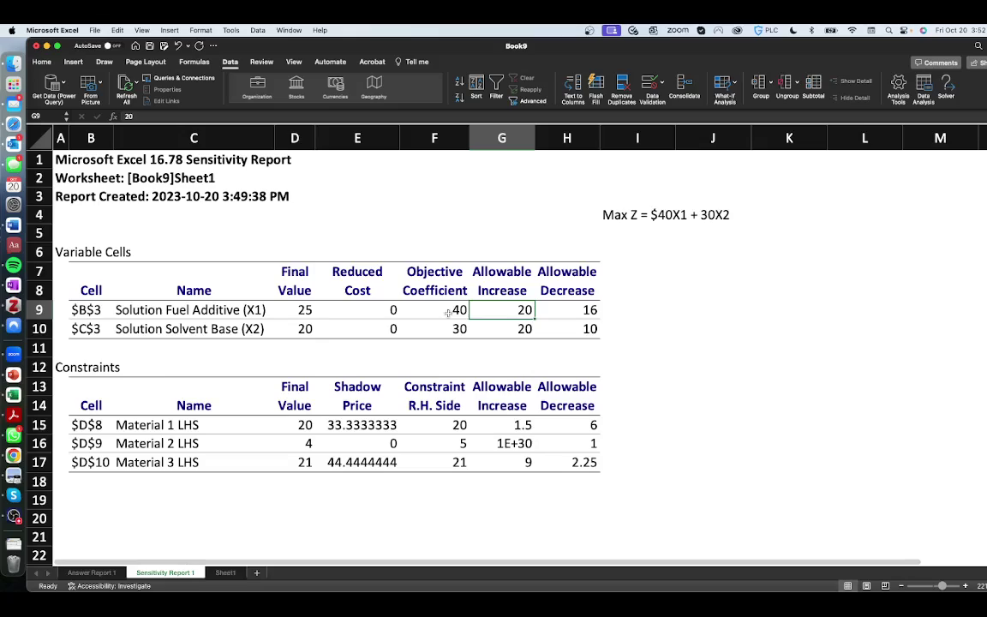
{"action": "left_click", "coordinate": [621, 310]}
{"action": "left_click", "coordinate": [677, 310]}
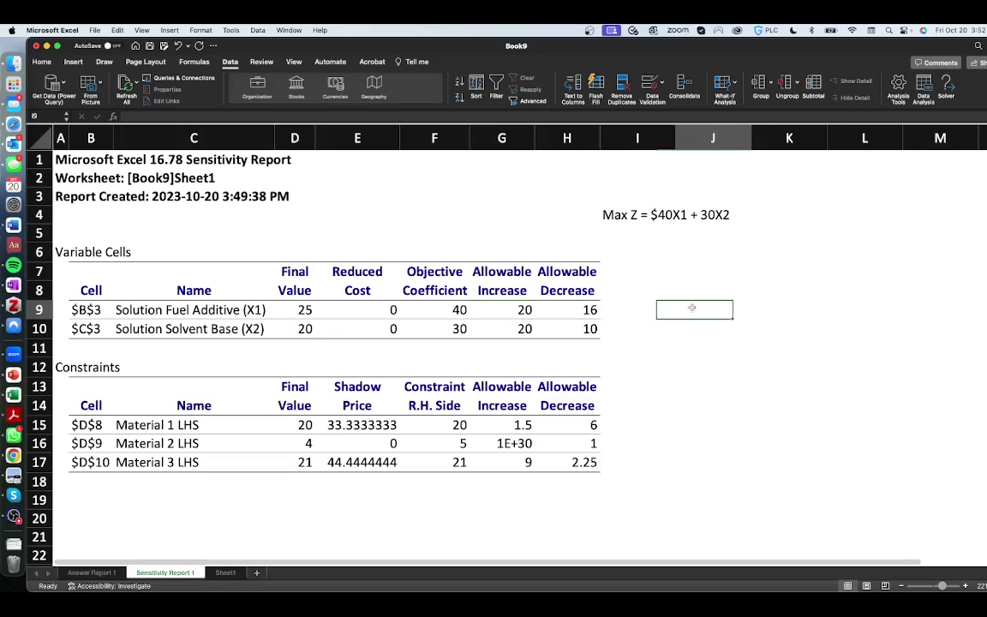
{"action": "left_click", "coordinate": [648, 314]}
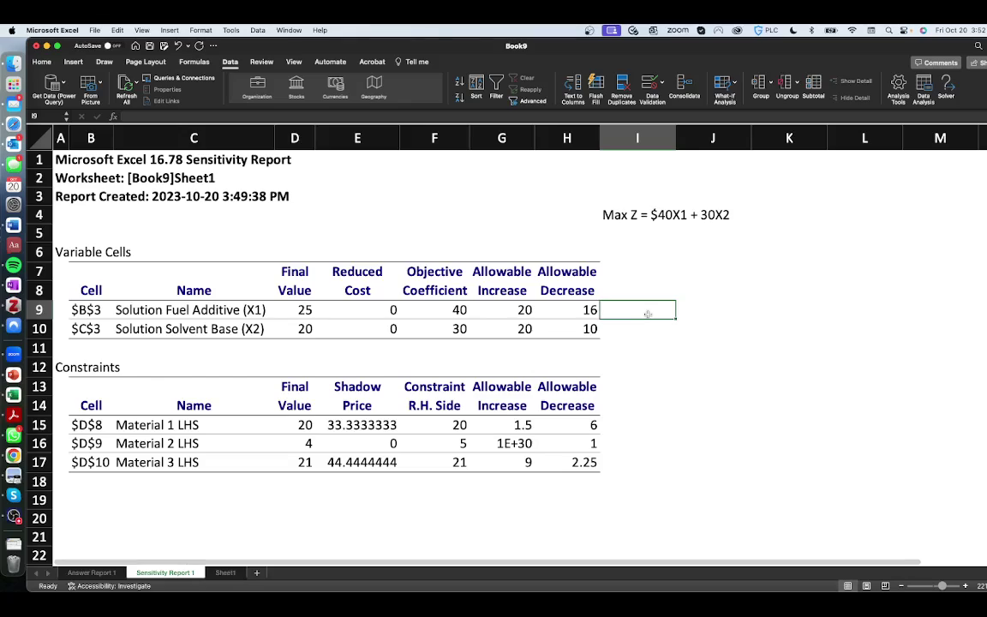
{"action": "left_click", "coordinate": [552, 310]}
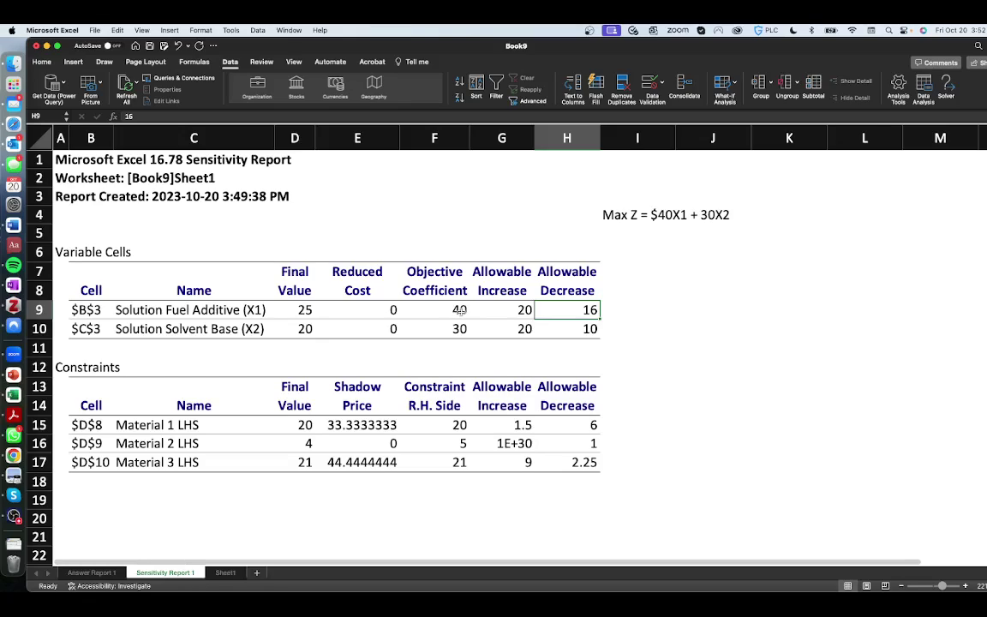
{"action": "key", "text": "Left"}
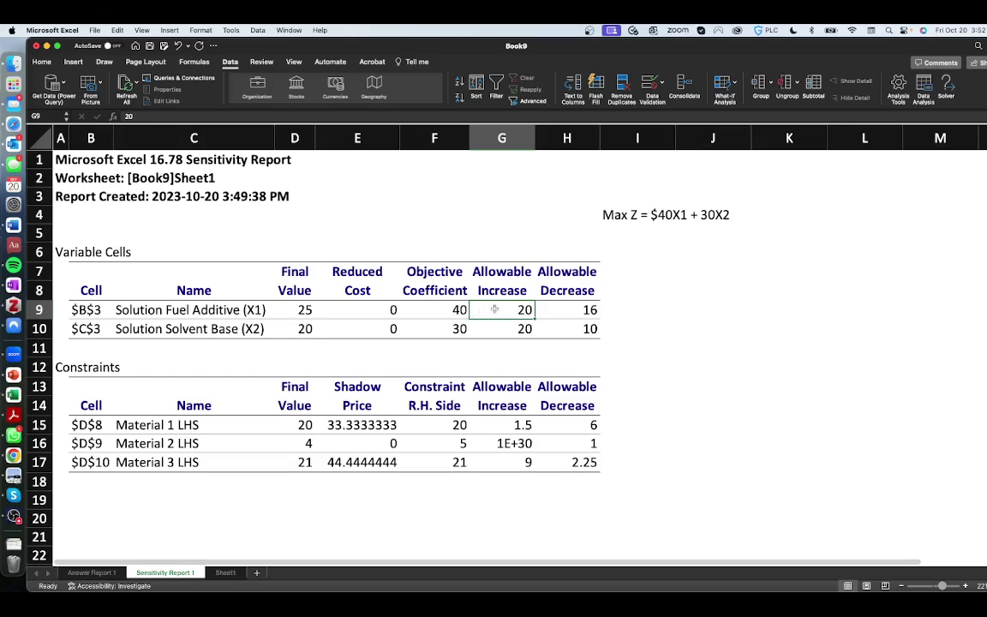
{"action": "left_click", "coordinate": [305, 329]}
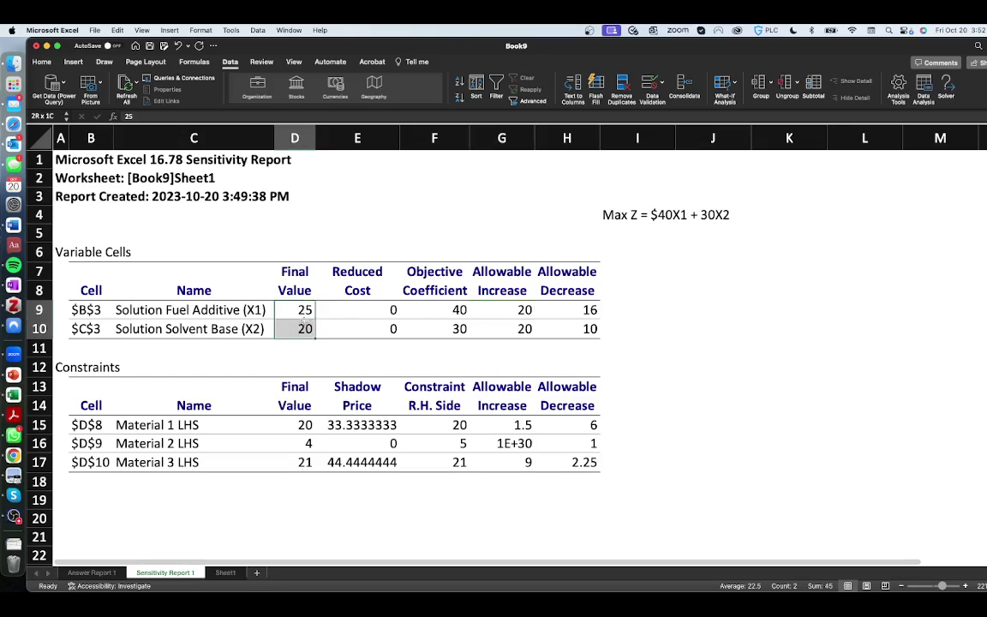
Enter the X1 coefficient's range of optimality in I9 as "24 <= CoEfficient of X1 <= 60".
{"action": "left_click", "coordinate": [647, 309]}
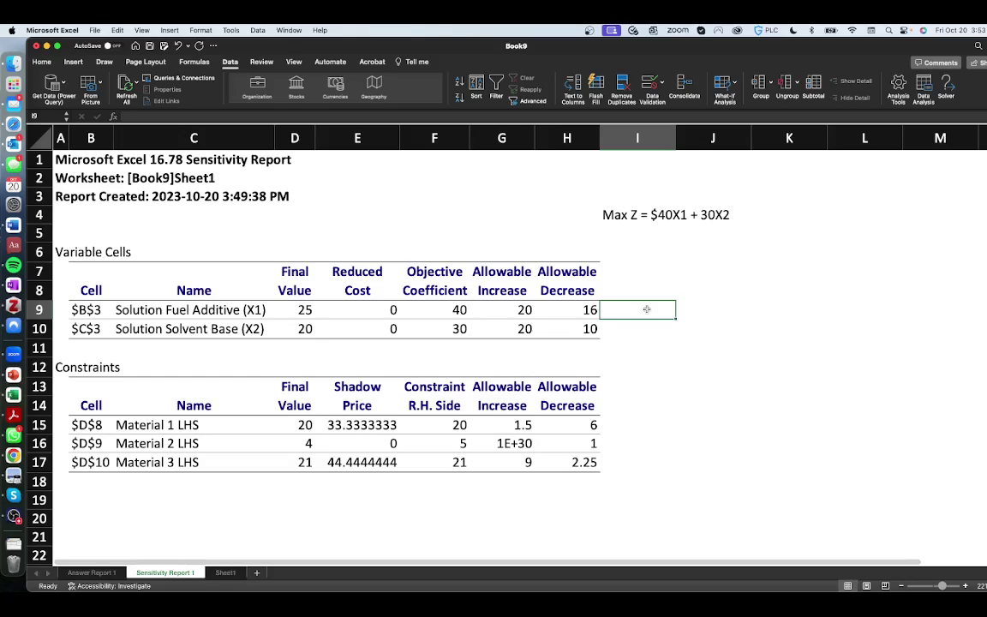
{"action": "type", "text": "24"}
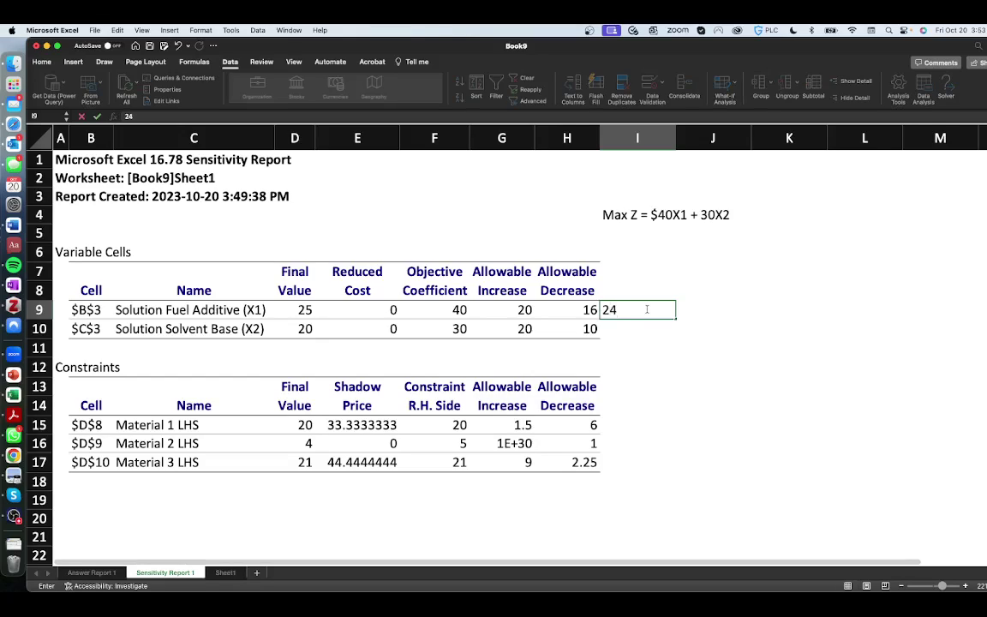
{"action": "type", "text": " <= Coef"}
{"action": "key", "text": "BackSpace"}
{"action": "key", "text": "BackSpace"}
{"action": "type", "text": "Effe"}
{"action": "type", "text": "cient"}
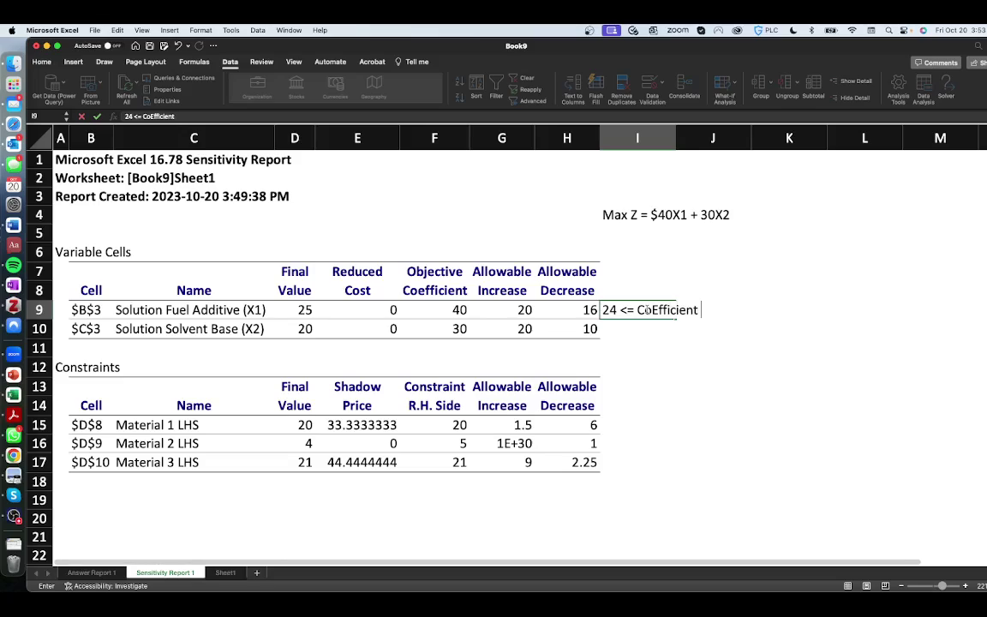
{"action": "type", "text": " of X1 <= 60"}
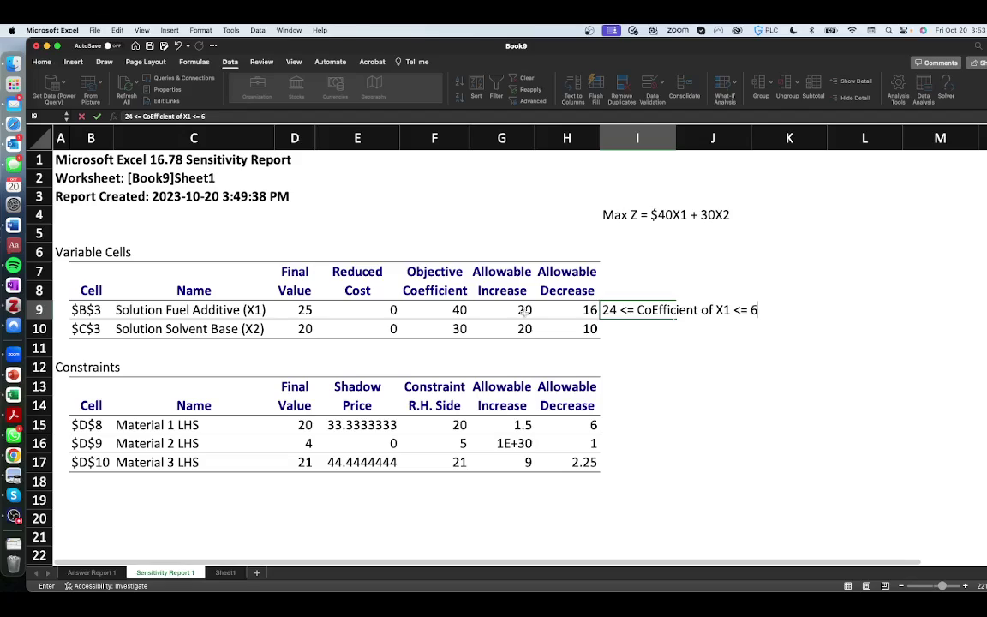
{"action": "key", "text": "Return"}
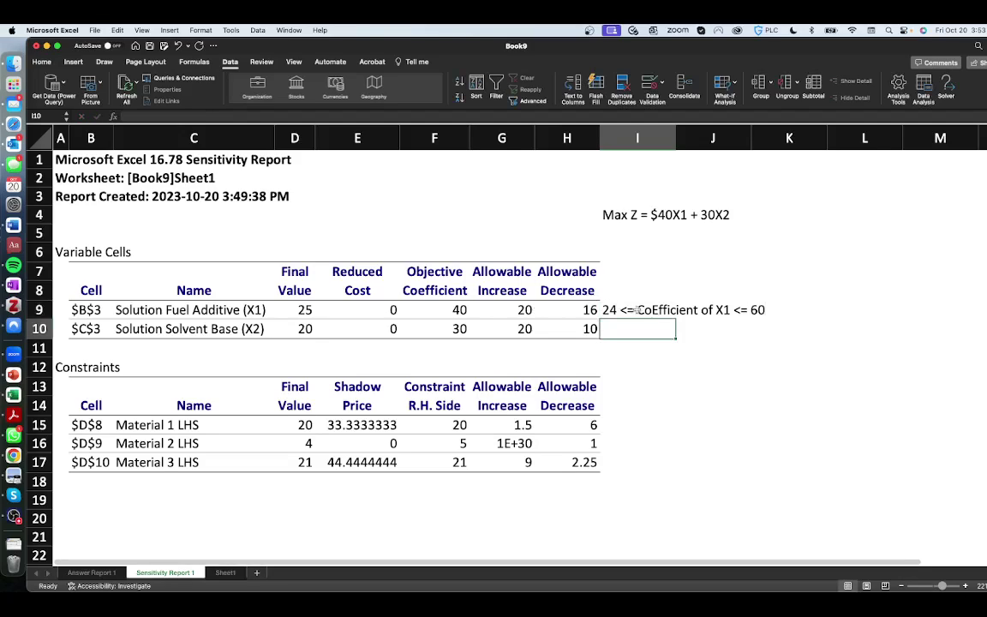
Review the X1 coefficient's range of optimality in I9 against its objective coefficient and the final values of both variables.
{"action": "left_click", "coordinate": [632, 309]}
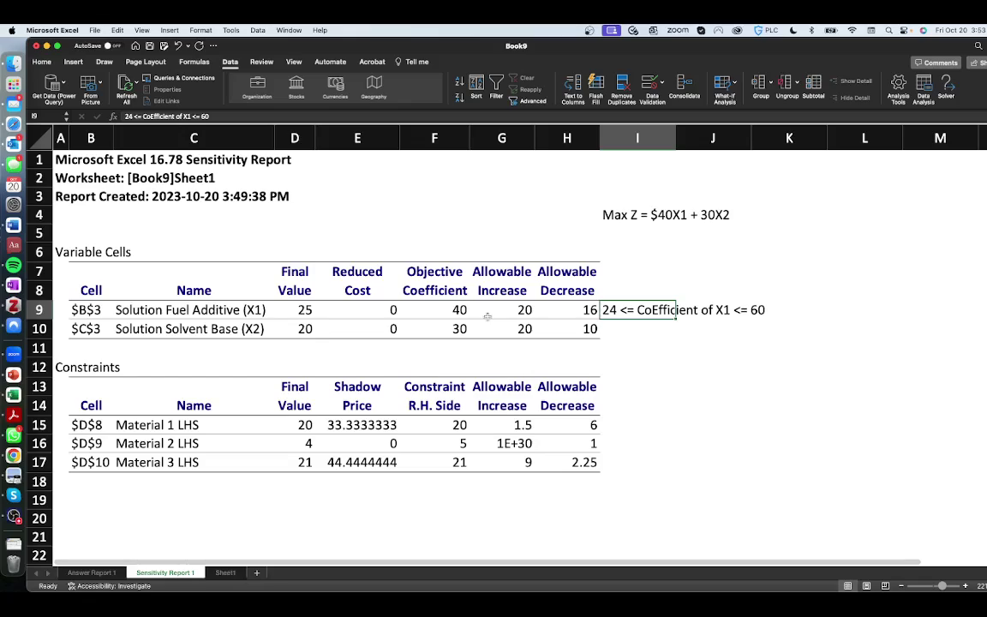
{"action": "left_click", "coordinate": [308, 313]}
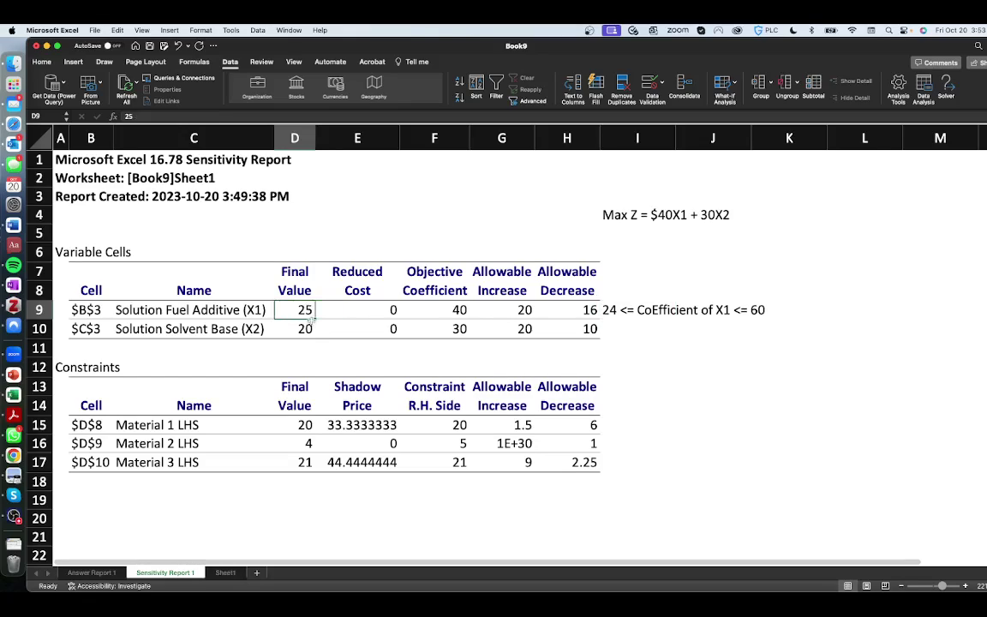
{"action": "left_click", "coordinate": [306, 330]}
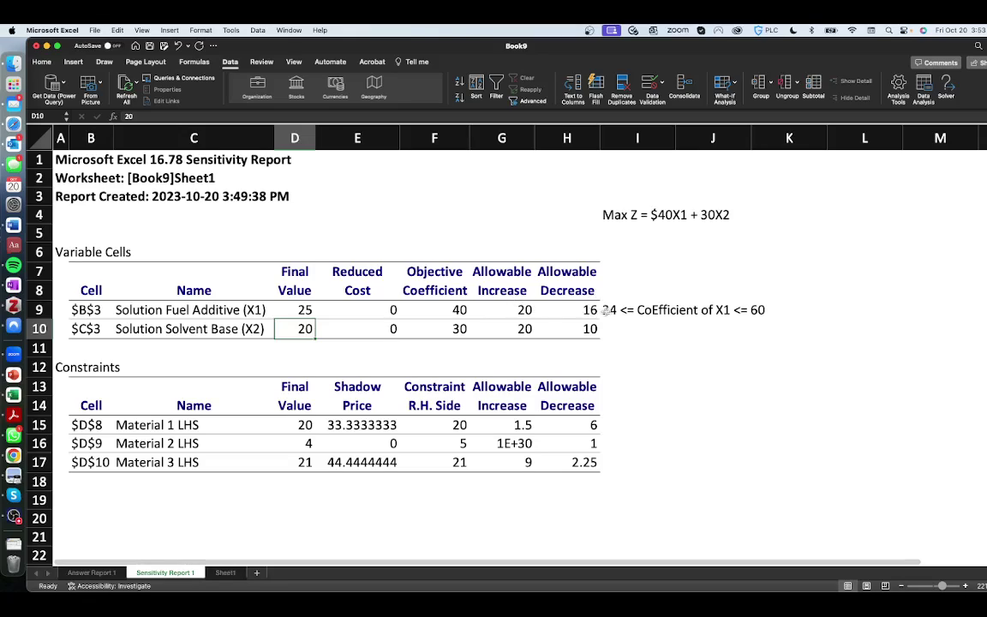
{"action": "left_click", "coordinate": [443, 310]}
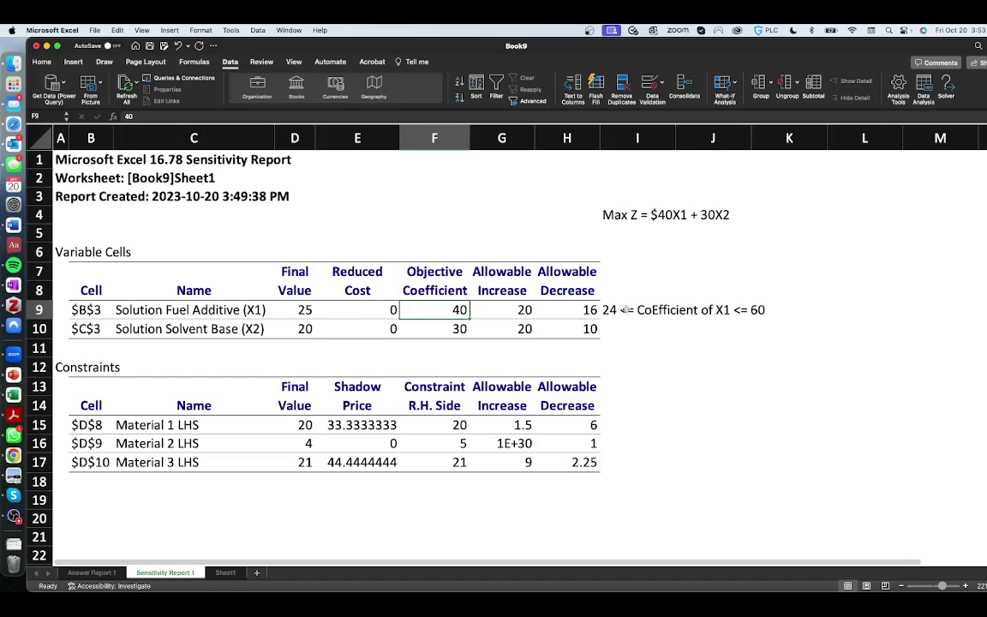
{"action": "left_click", "coordinate": [614, 311]}
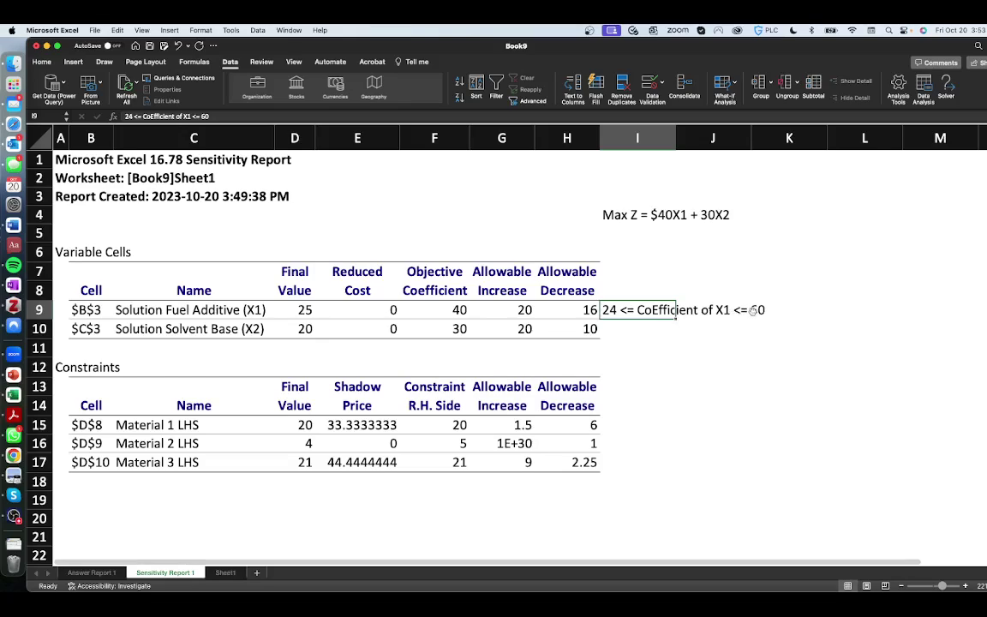
Enter the X2 coefficient's range of optimality in I10 as "20 <= Coeffficient of X2 <= 50", using its objective coefficient and allowable changes.
{"action": "left_click", "coordinate": [617, 329]}
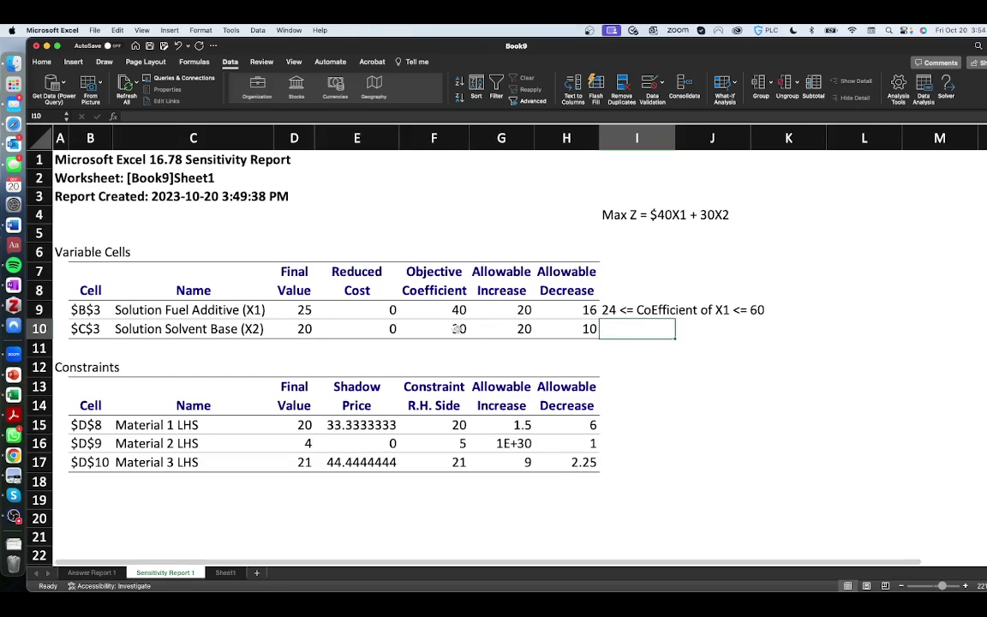
{"action": "left_click", "coordinate": [445, 330]}
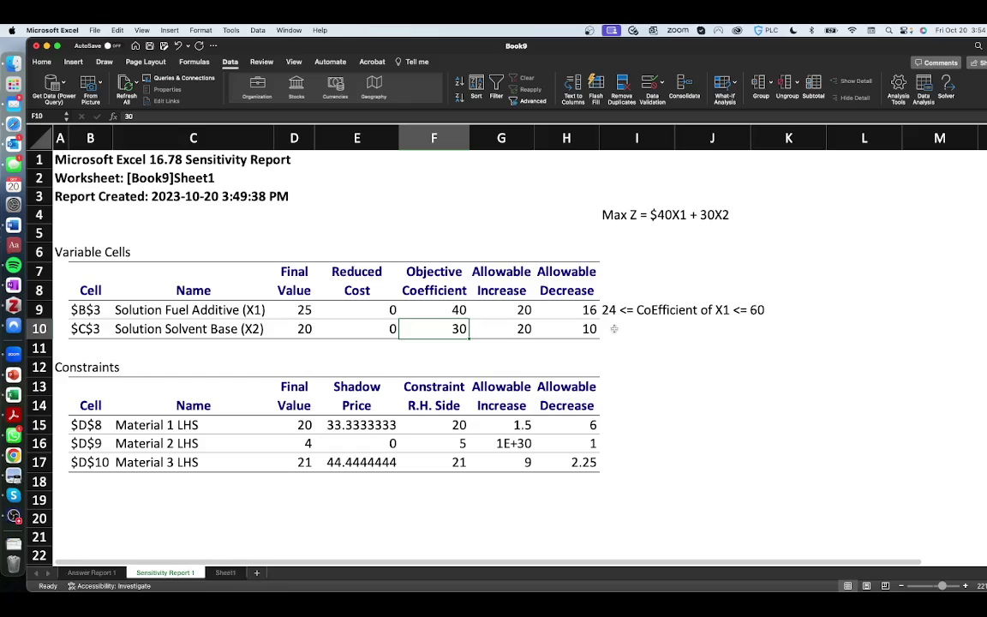
{"action": "left_click", "coordinate": [508, 327]}
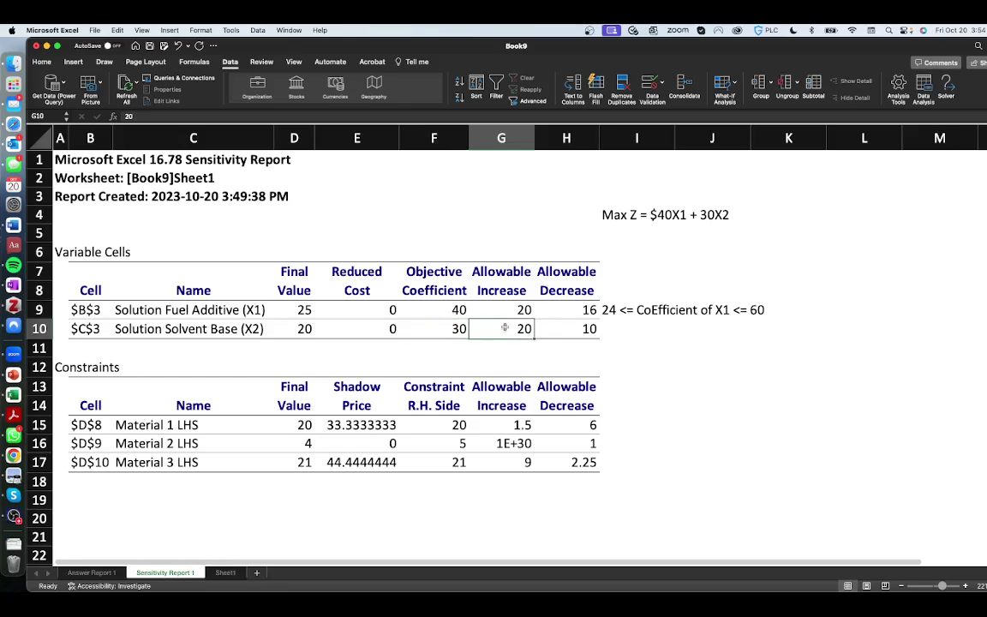
{"action": "key", "text": "Right"}
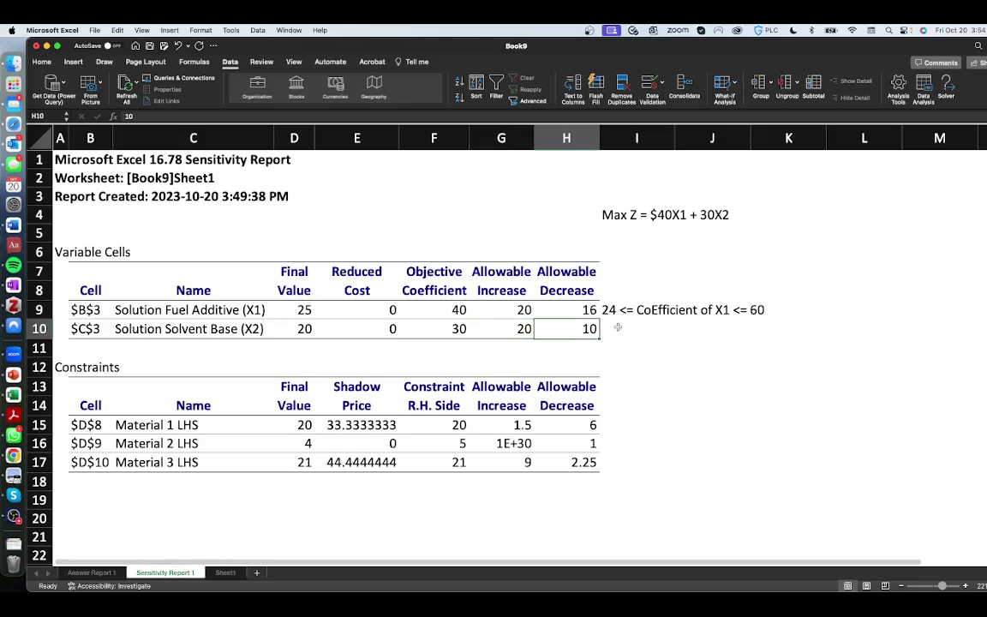
{"action": "key", "text": "Right"}
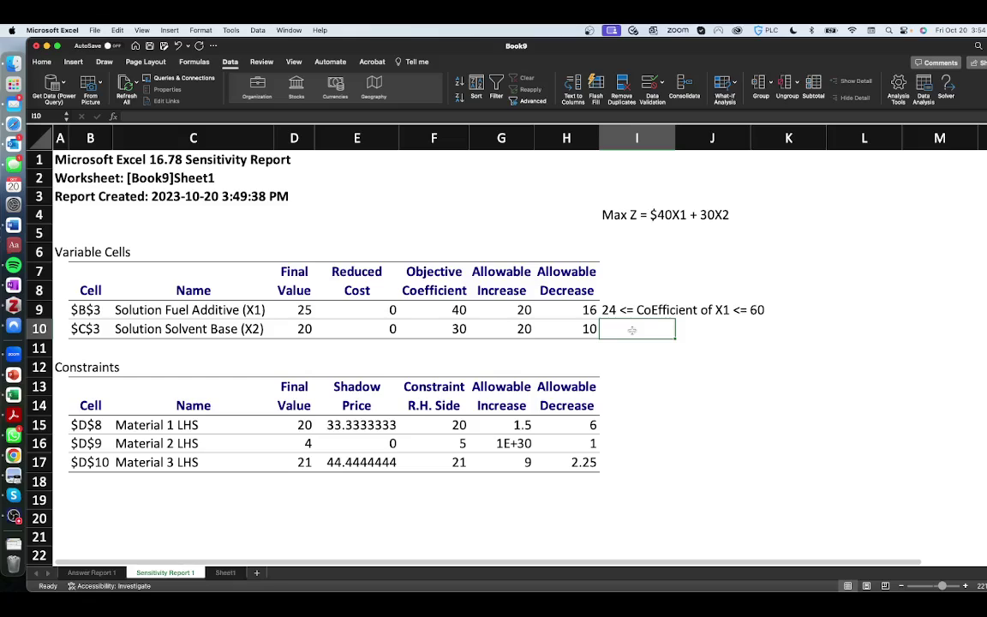
{"action": "type", "text": "20 <="}
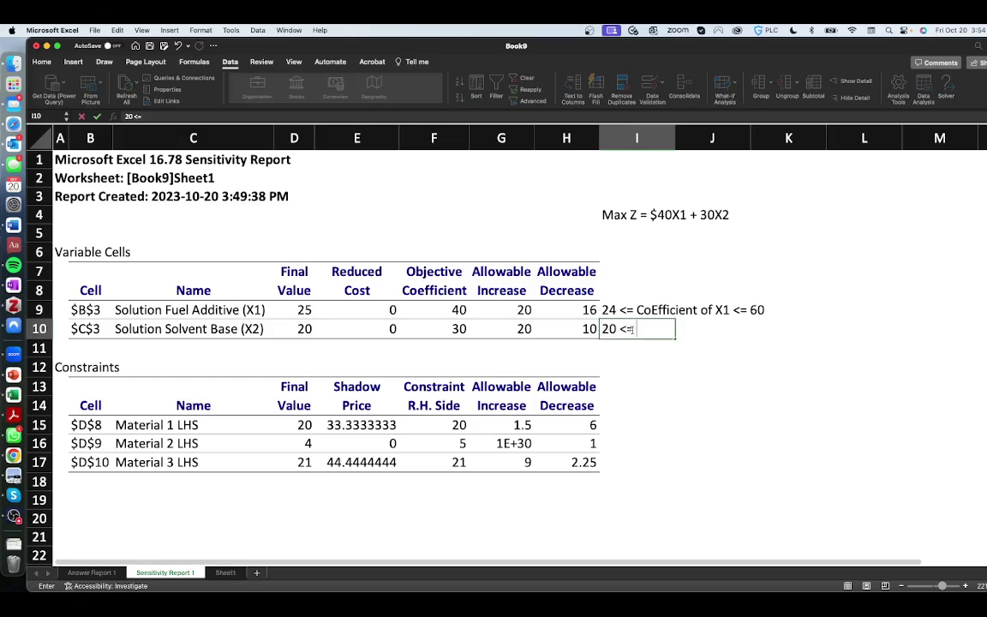
{"action": "type", "text": "Coeffficie"}
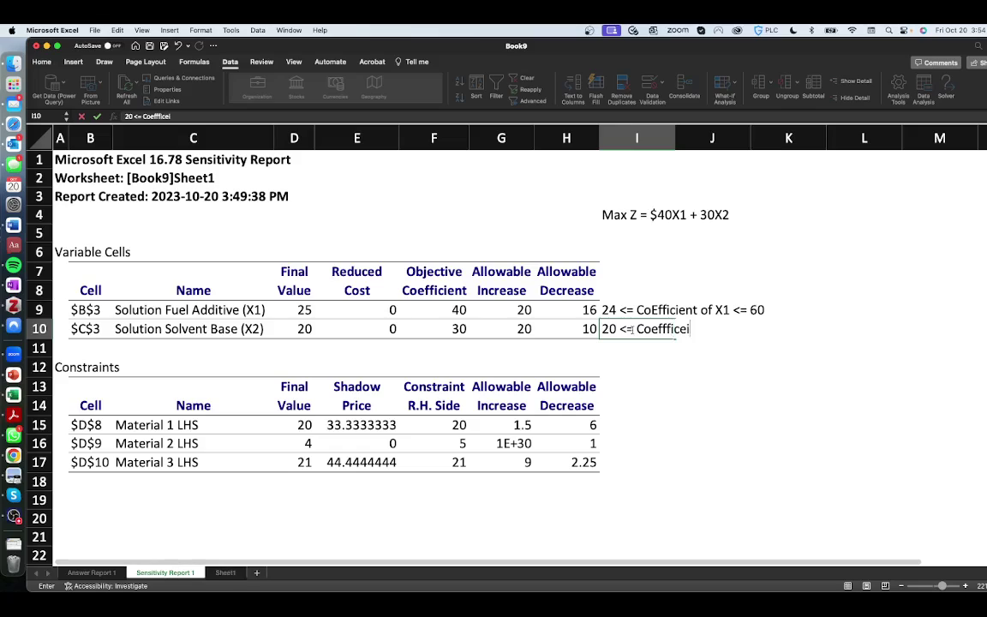
{"action": "key", "text": "BackSpace"}
{"action": "key", "text": "BackSpace"}
{"action": "type", "text": "ient of X2"}
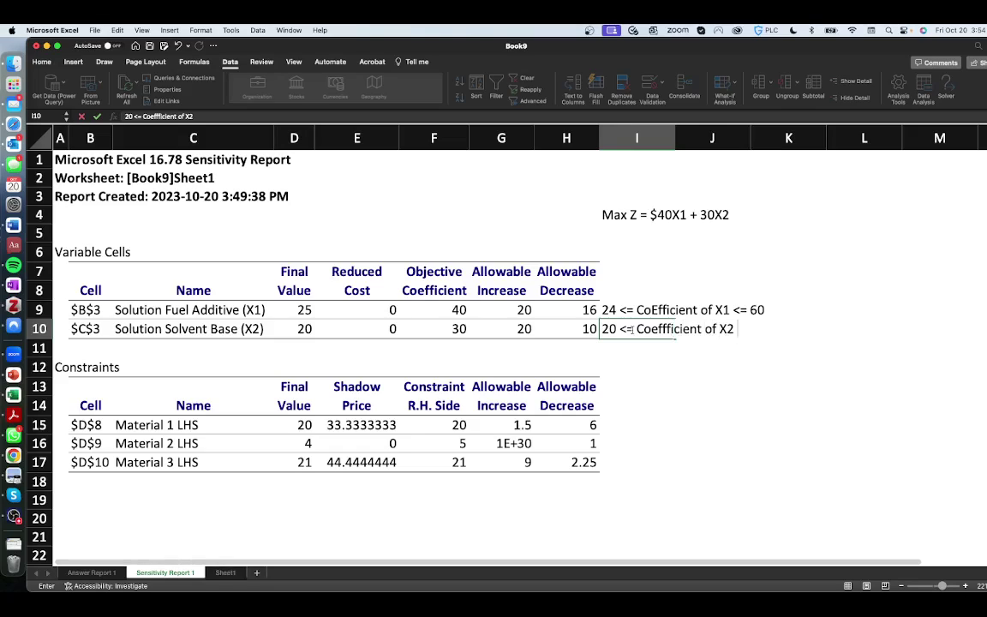
{"action": "type", "text": " <= 50"}
{"action": "key", "text": "Return"}
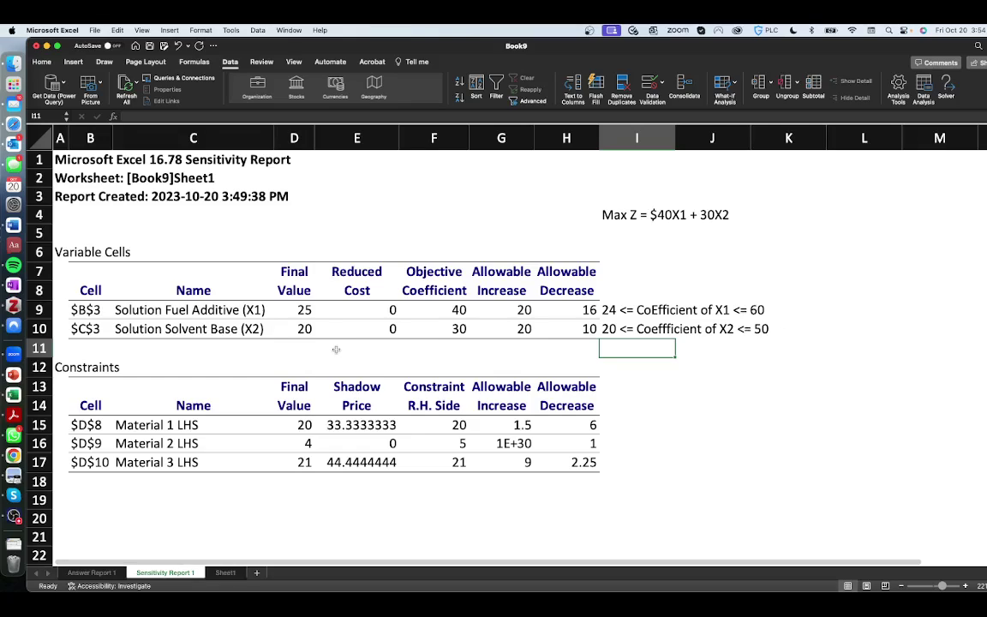
Examine the final values of X1 and X2 alongside the X1 coefficient range in I9.
{"action": "left_click", "coordinate": [307, 310]}
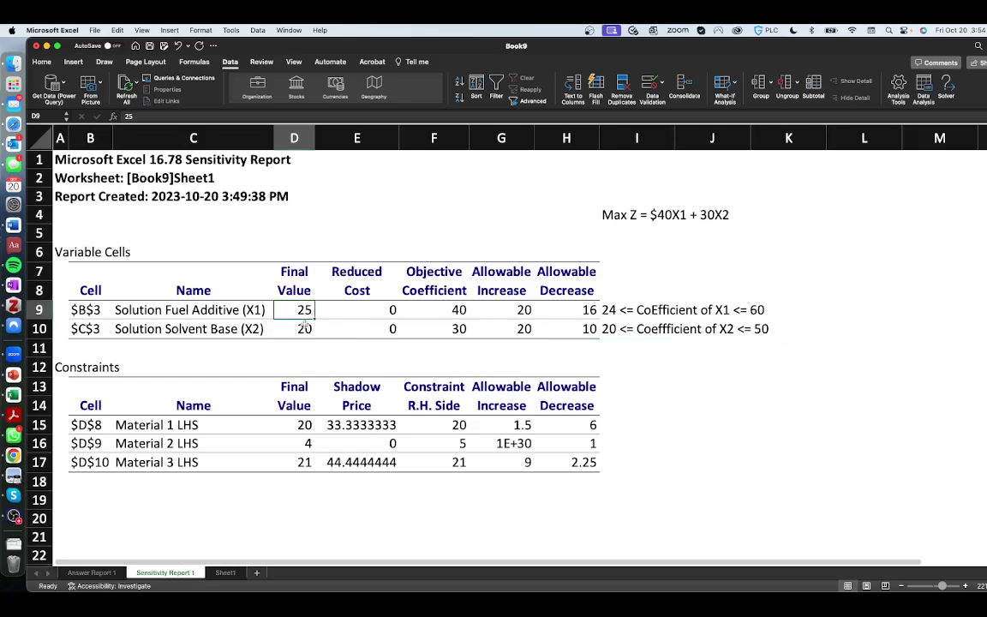
{"action": "left_click", "coordinate": [304, 329]}
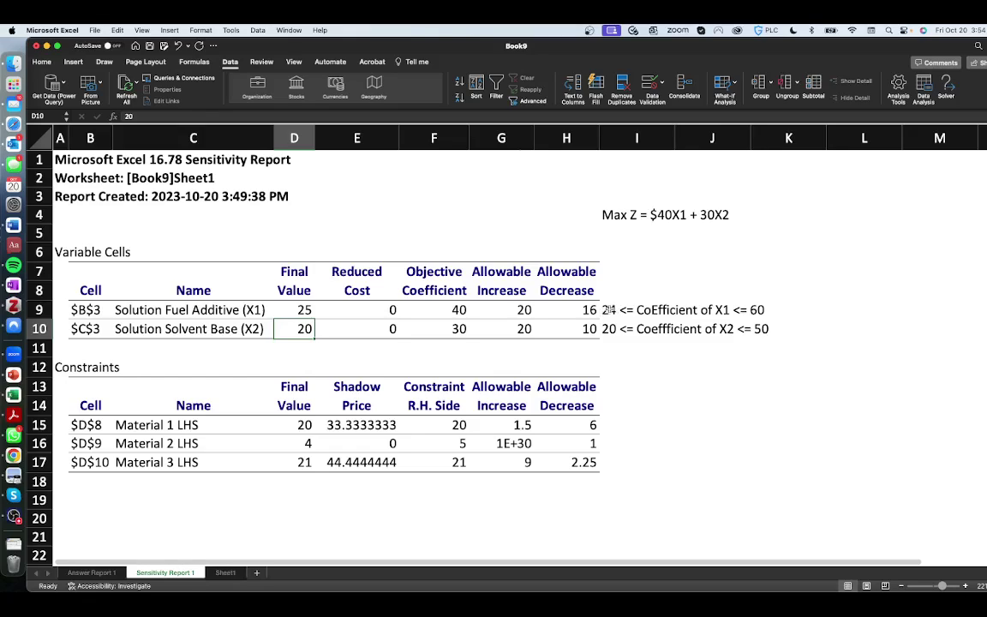
{"action": "left_click", "coordinate": [609, 310]}
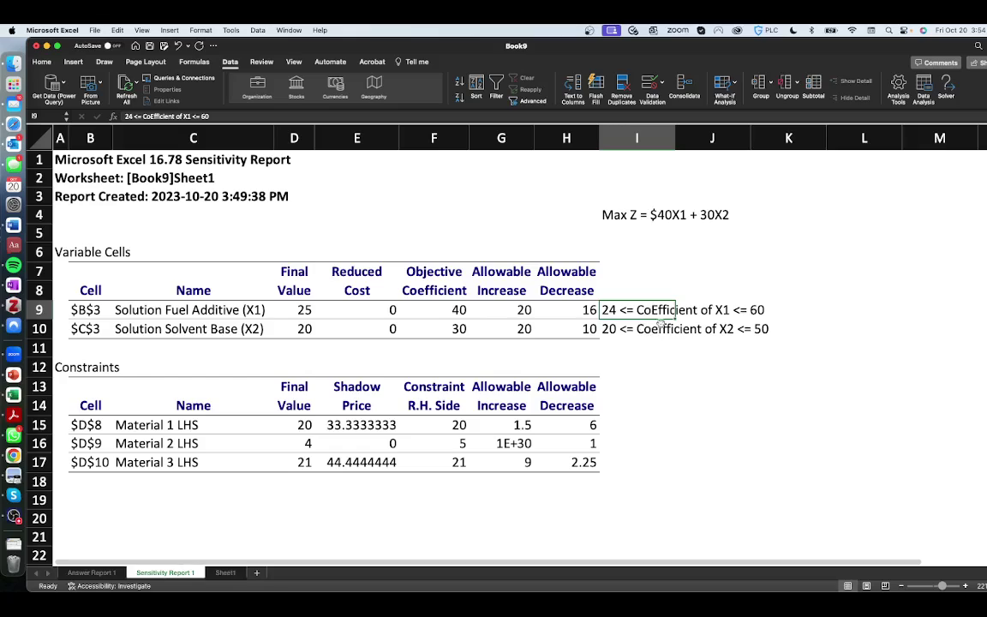
{"action": "left_click", "coordinate": [805, 309]}
Enter the modified objective function "Max Z = $50X1 + 30X2" in I5, below the original one.
{"action": "left_click", "coordinate": [654, 238]}
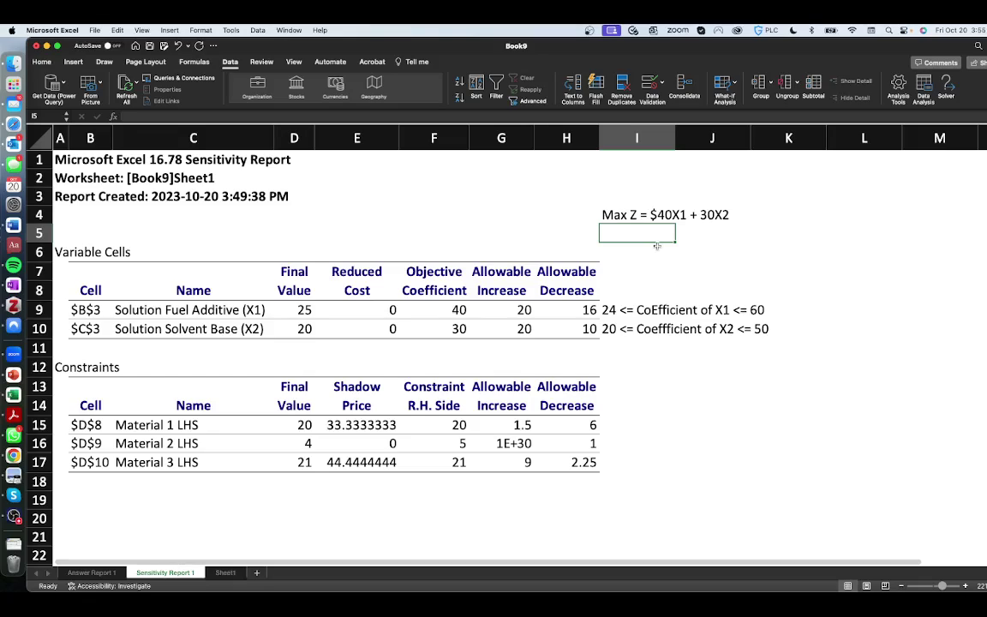
{"action": "type", "text": "Max Z = "}
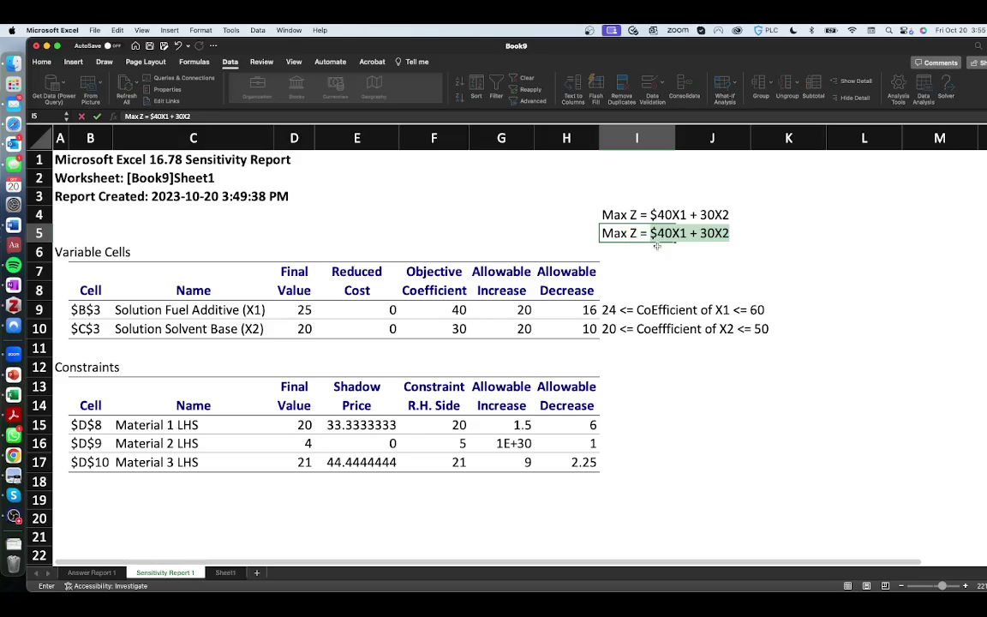
{"action": "type", "text": "$50"}
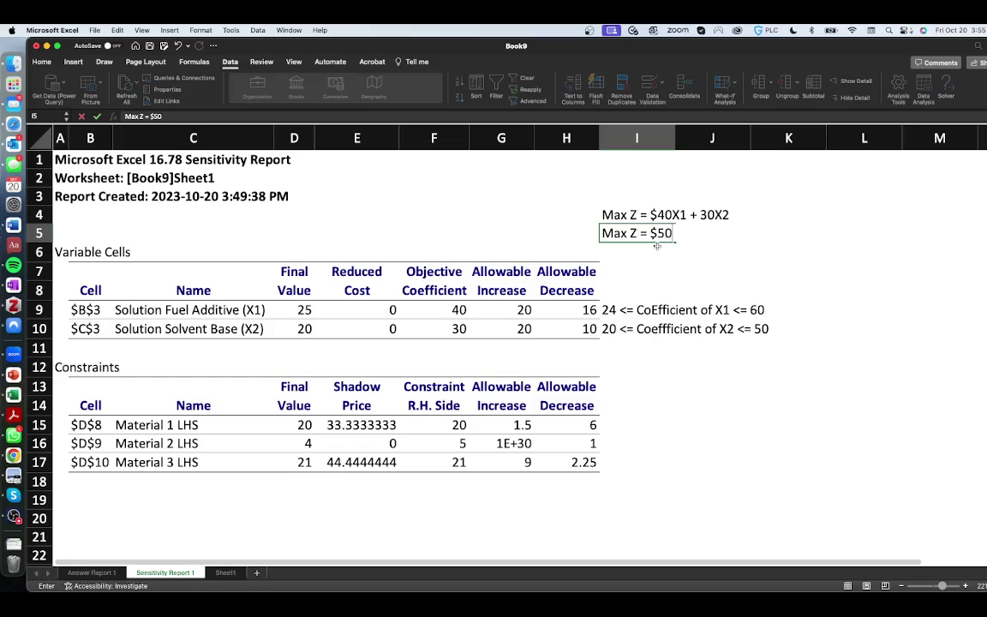
{"action": "type", "text": "X1 + 30X2"}
{"action": "key", "text": "Return"}
{"action": "key", "text": "Right"}
{"action": "key", "text": "Right"}
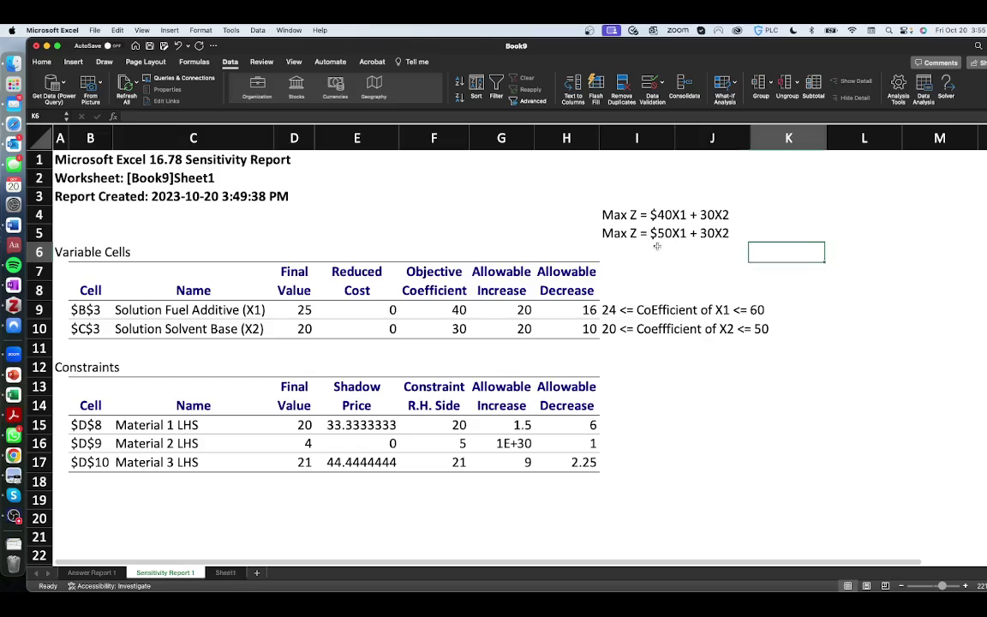
{"action": "key", "text": "Up"}
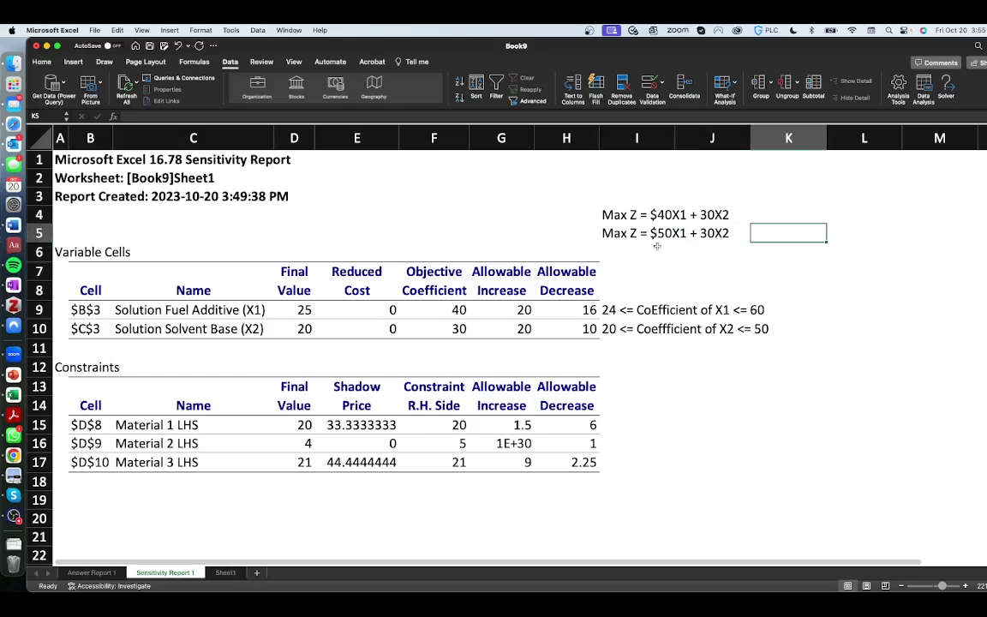
Check the X1 objective coefficient, its allowable increase and the final values of both variables for the changed profit coefficient.
{"action": "left_click", "coordinate": [441, 310]}
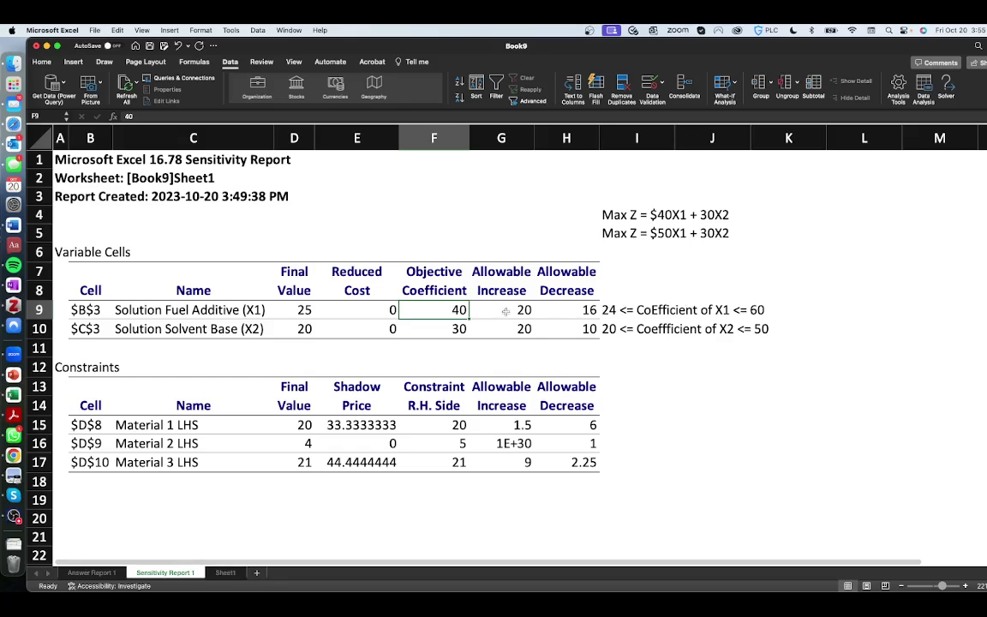
{"action": "left_click", "coordinate": [505, 312]}
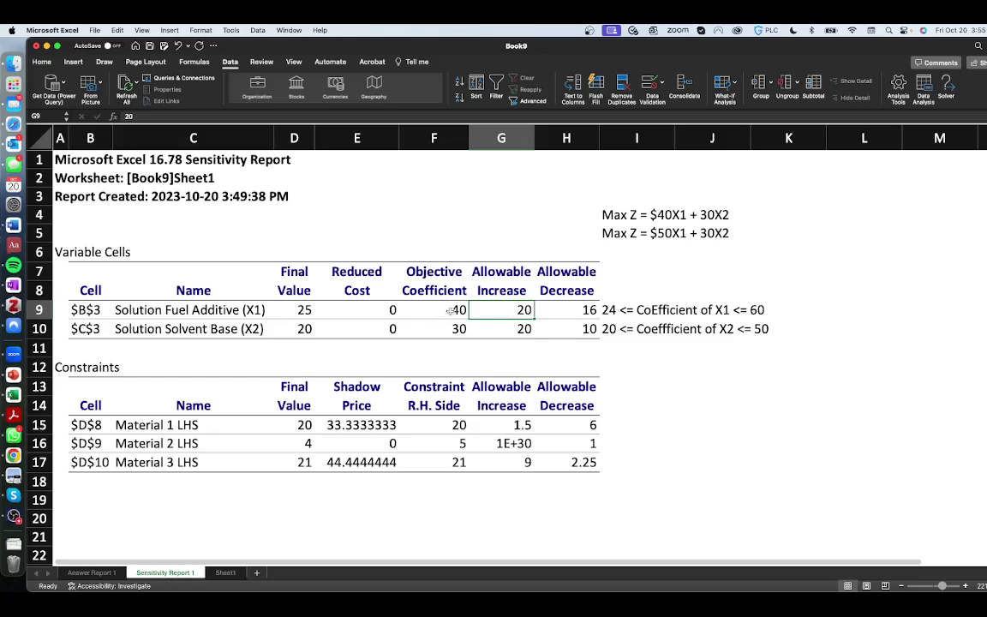
{"action": "left_click_drag", "start_coordinate": [304, 309], "coordinate": [302, 328]}
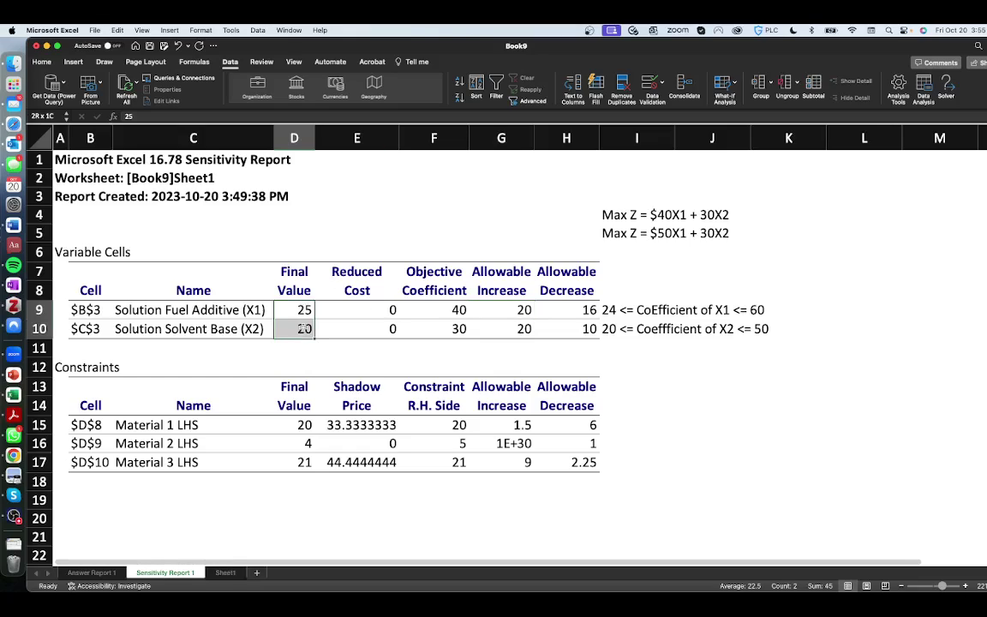
{"action": "left_click", "coordinate": [457, 310]}
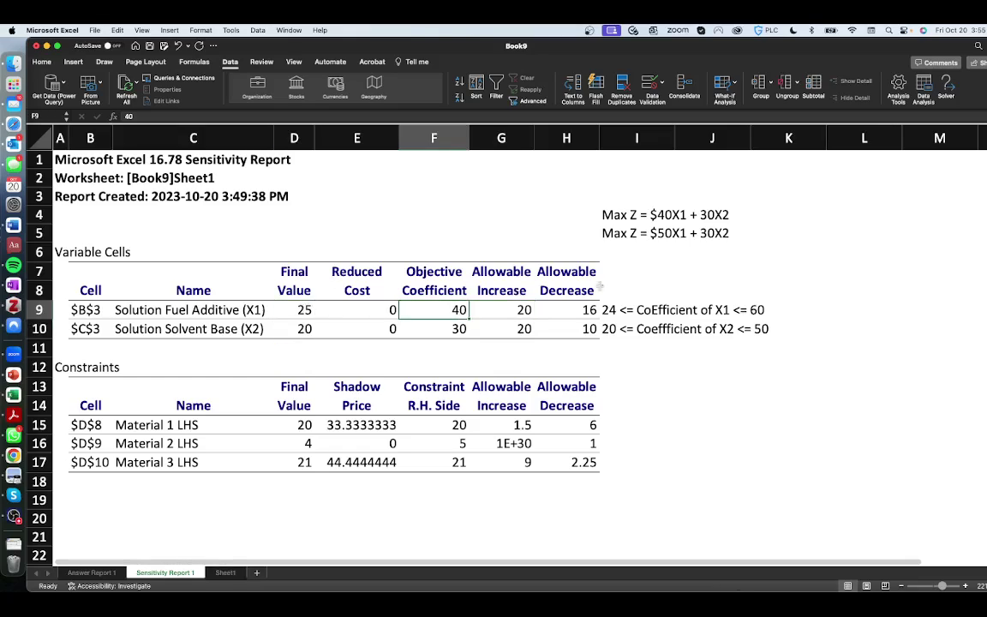
Calculate the total profit for the modified objective function in K5 with the formula =(F9+10)*D9+F10*D10.
{"action": "left_click", "coordinate": [754, 229]}
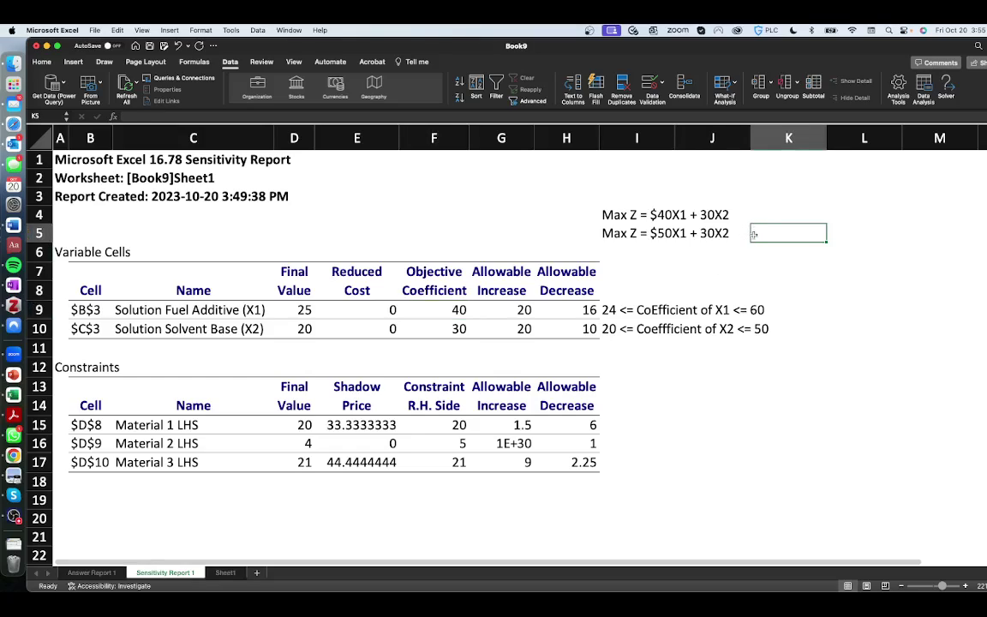
{"action": "type", "text": "="}
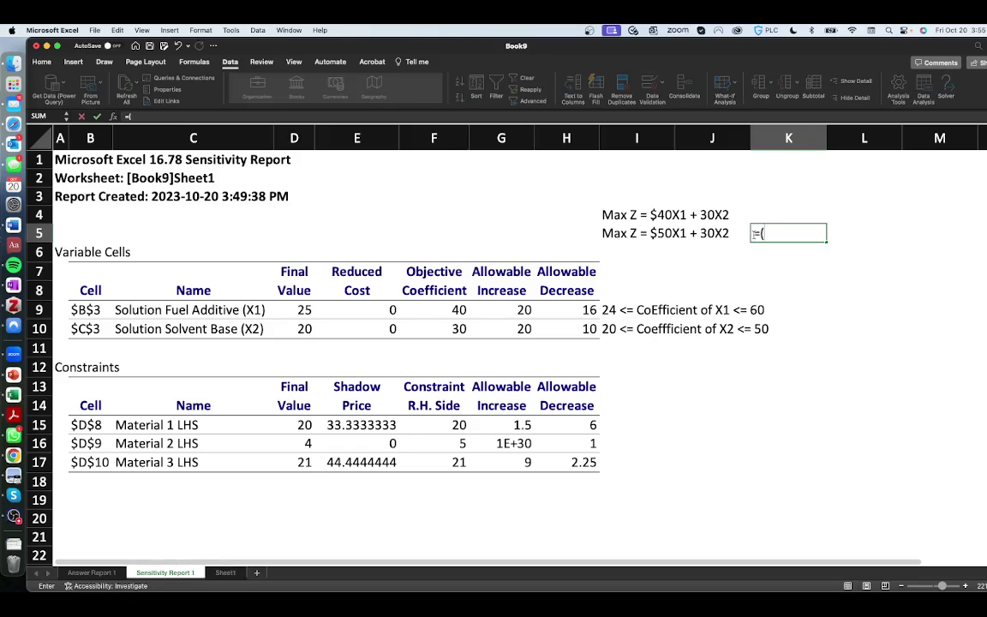
{"action": "type", "text": "(40+10)*"}
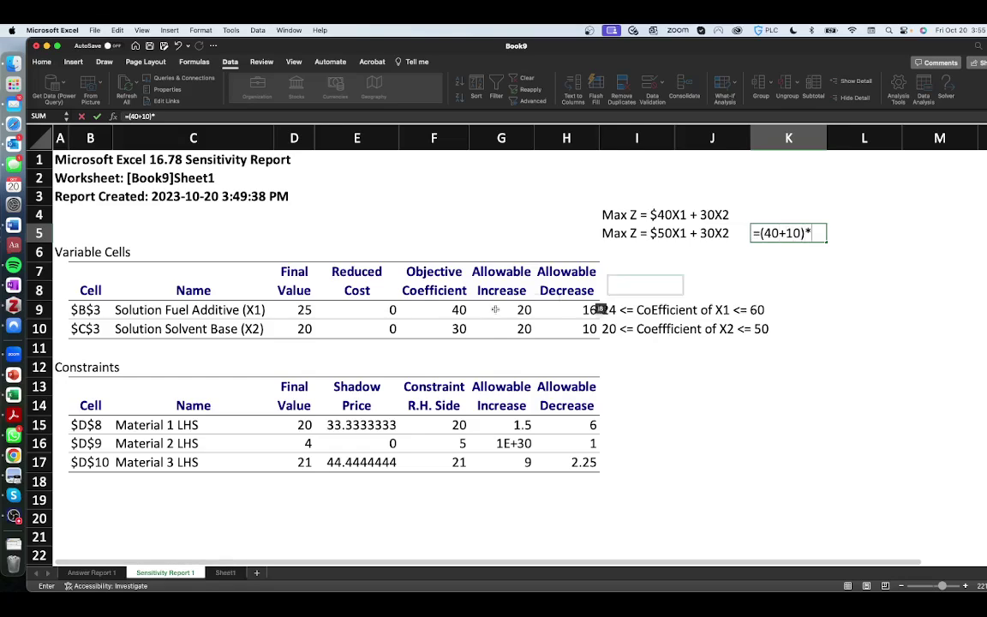
{"action": "left_click", "coordinate": [291, 309]}
{"action": "type", "text": "+"}
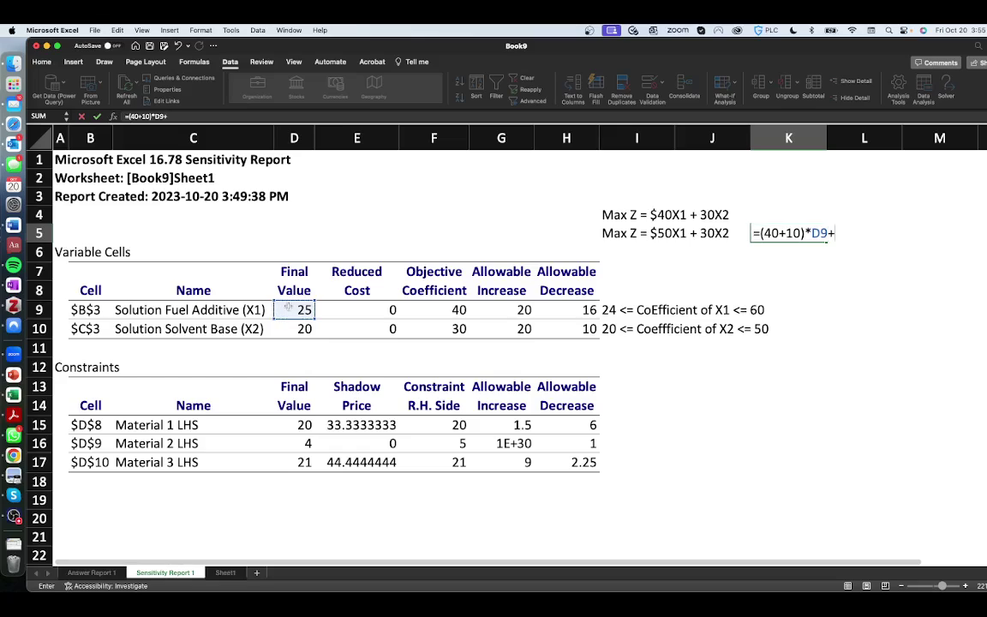
{"action": "left_click", "coordinate": [438, 329]}
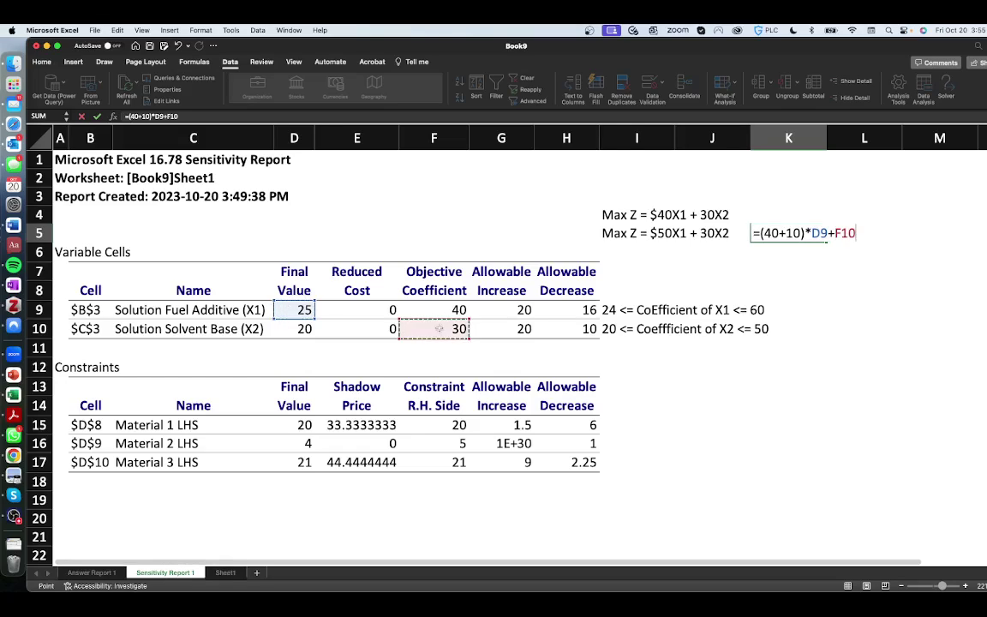
{"action": "type", "text": "*"}
{"action": "left_click", "coordinate": [292, 331]}
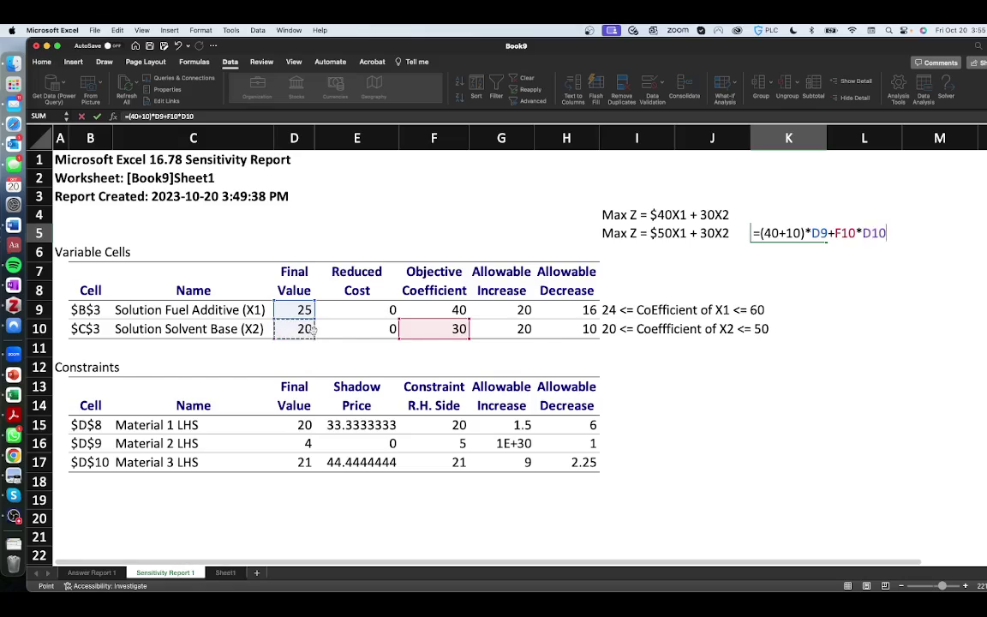
{"action": "double_click", "coordinate": [773, 233]}
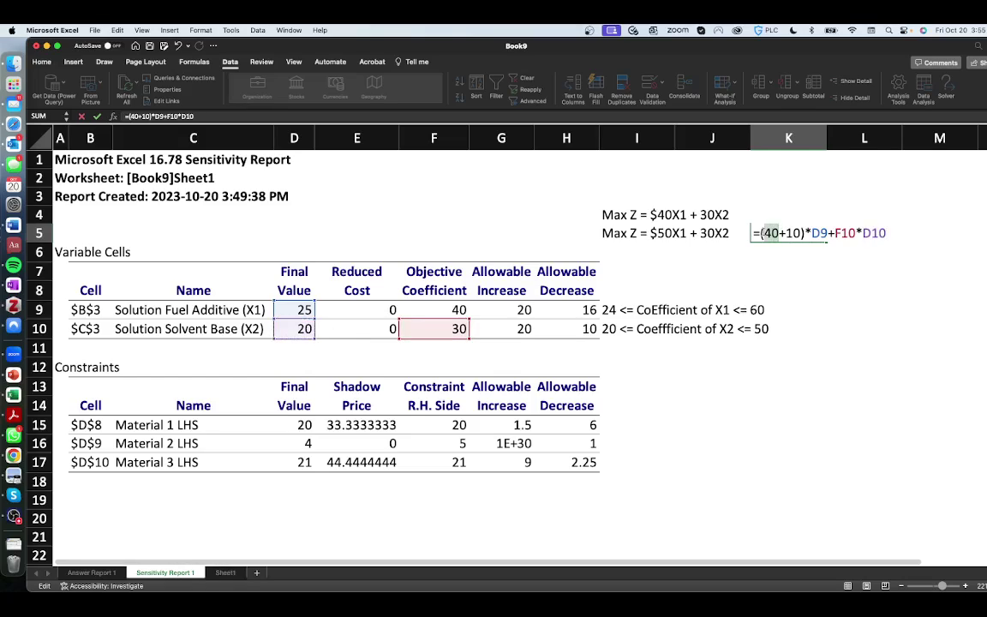
{"action": "key", "text": "BackSpace"}
{"action": "left_click", "coordinate": [404, 309]}
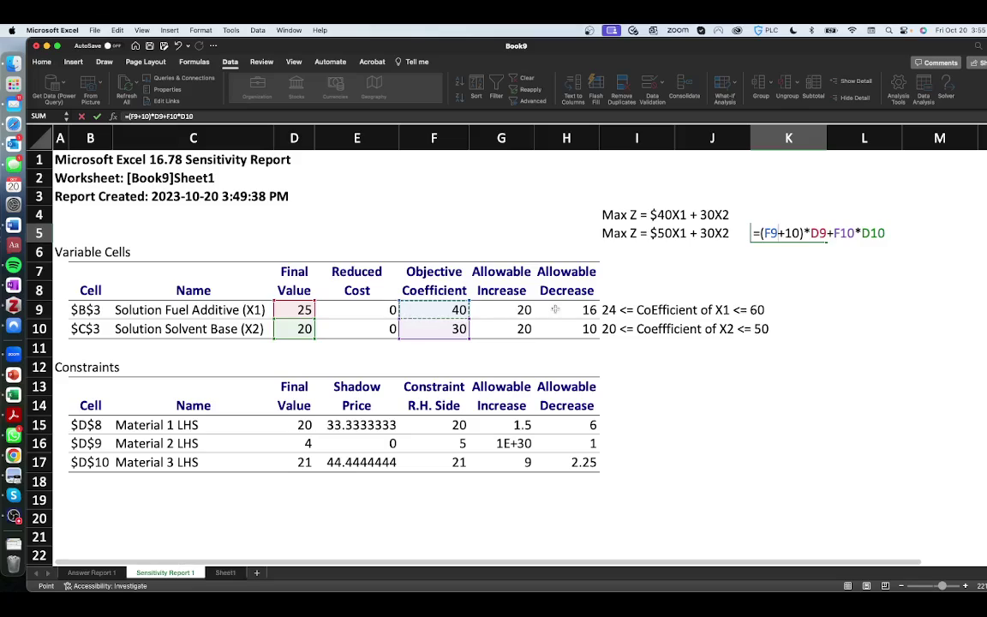
{"action": "key", "text": "Return"}
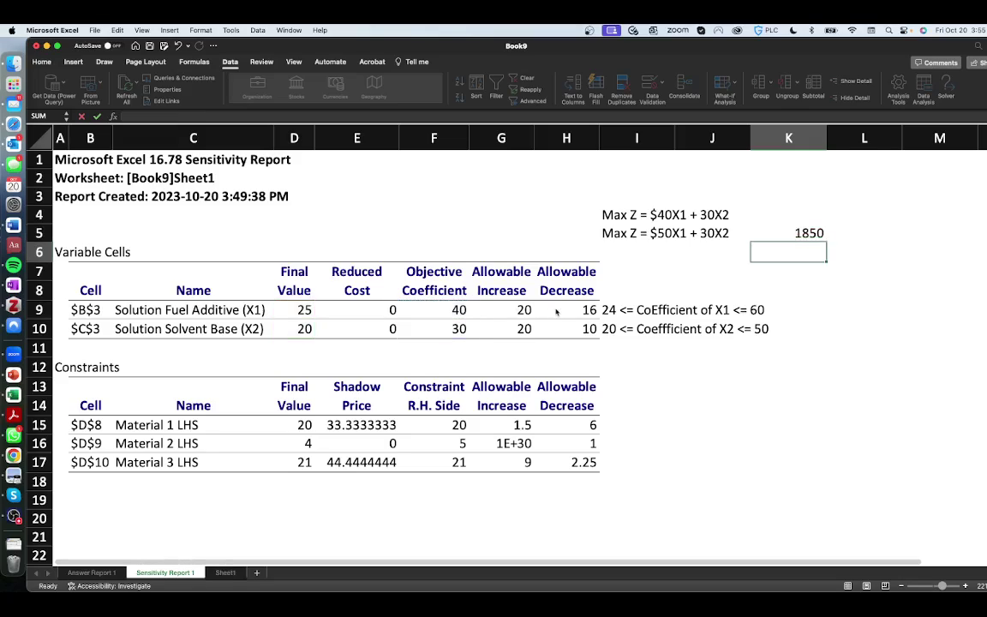
Calculate the total profit for the original objective function in K4 with the formula =F9*D9+F10*D10.
{"action": "left_click", "coordinate": [778, 216]}
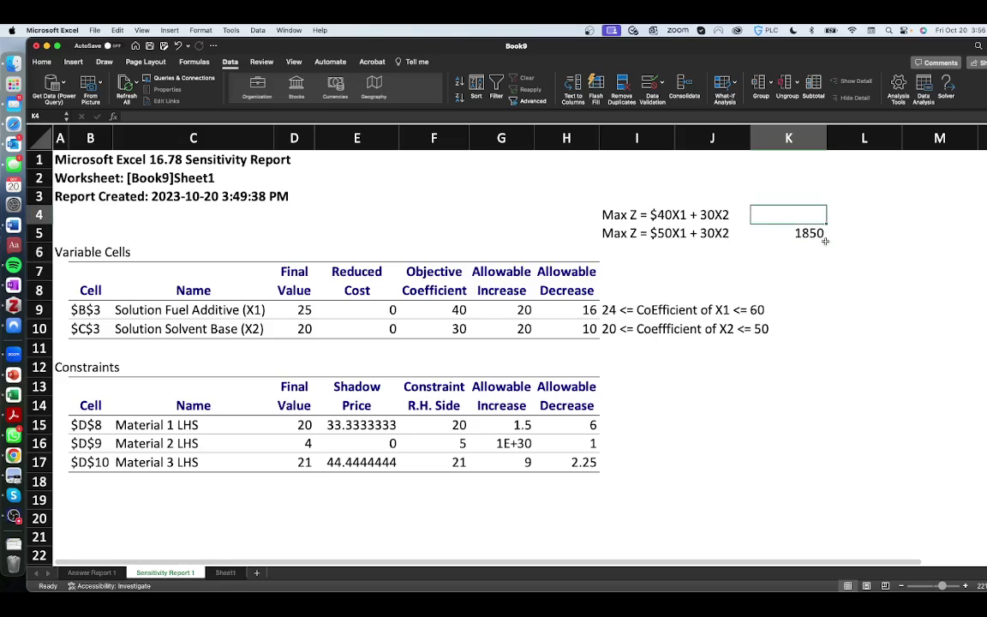
{"action": "type", "text": "="}
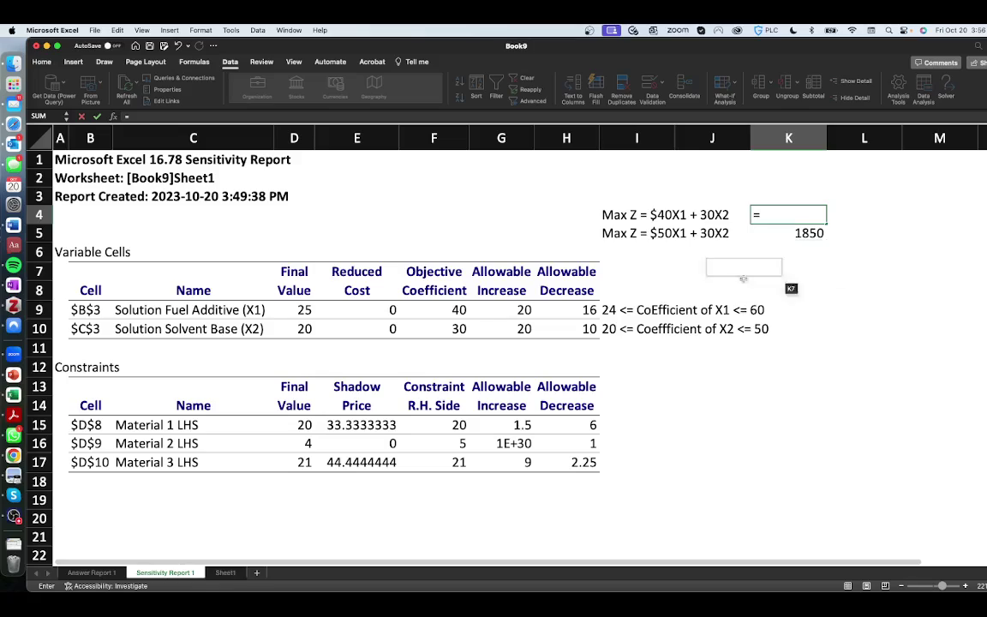
{"action": "left_click", "coordinate": [463, 310]}
{"action": "type", "text": "*"}
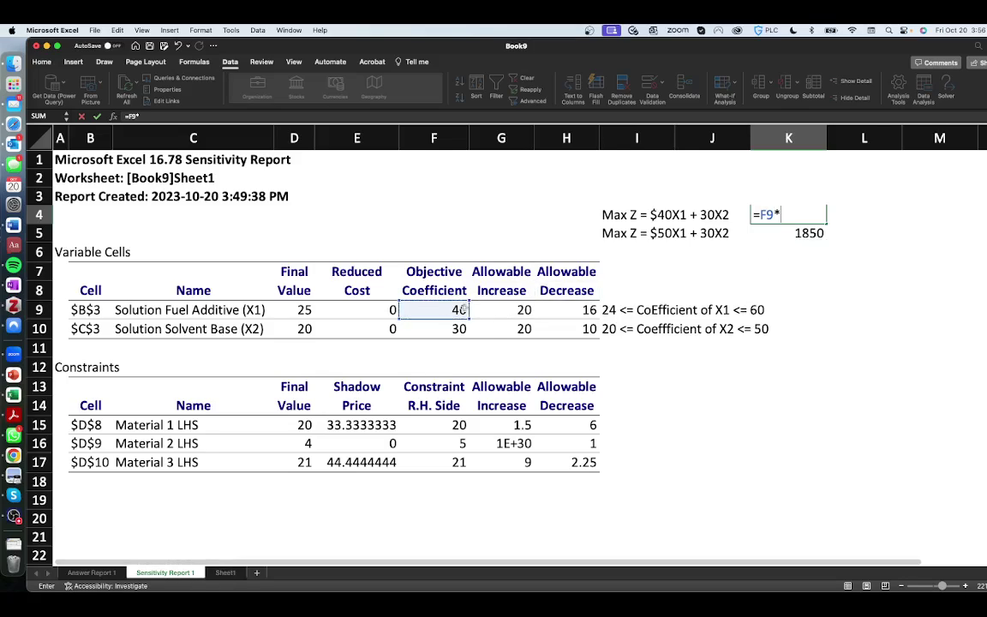
{"action": "left_click", "coordinate": [301, 309]}
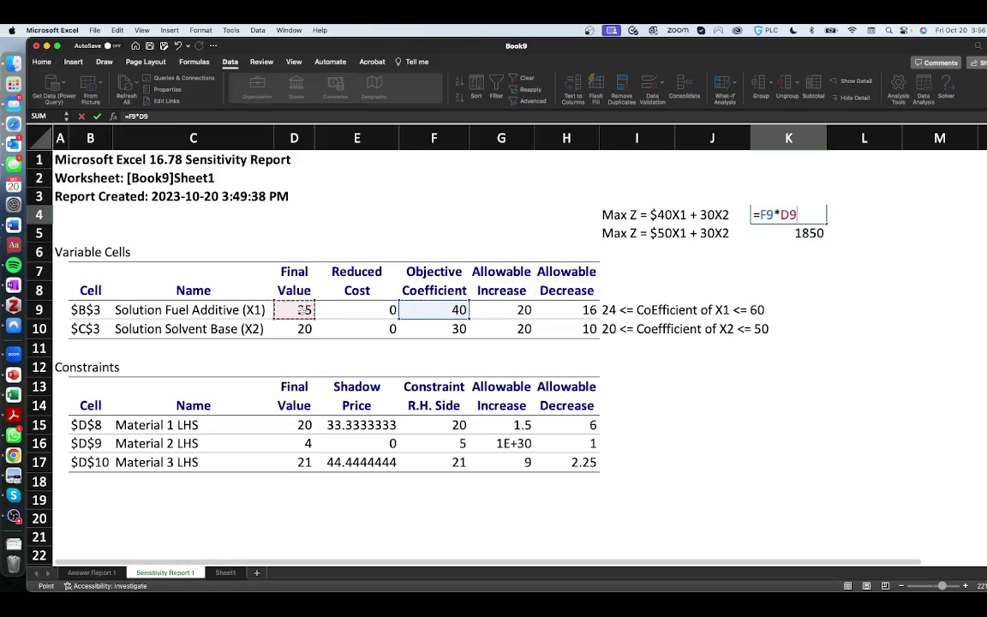
{"action": "type", "text": "+"}
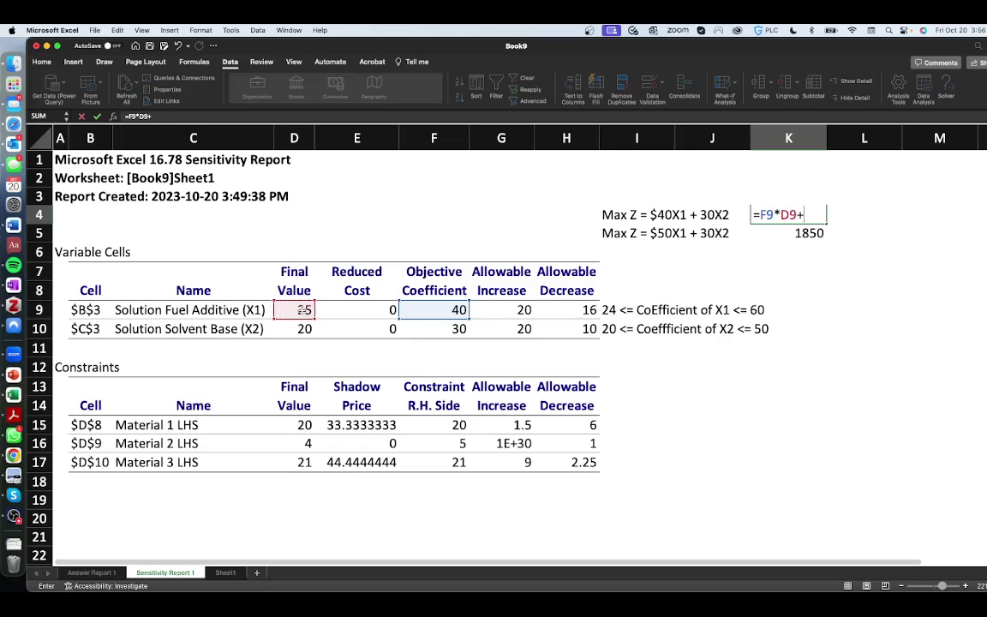
{"action": "left_click", "coordinate": [452, 327]}
{"action": "type", "text": "*"}
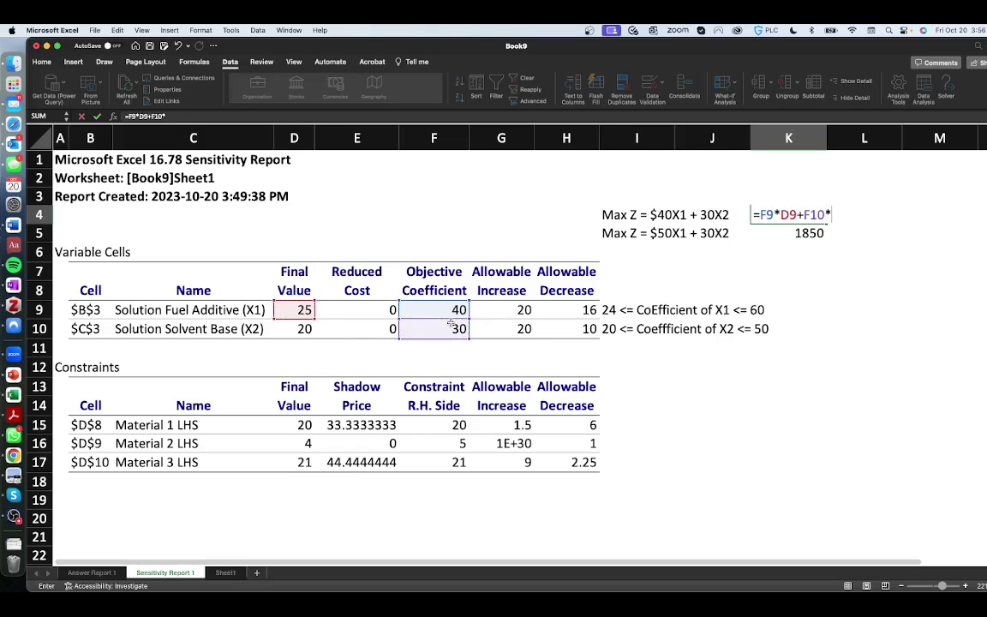
{"action": "left_click", "coordinate": [302, 331]}
{"action": "key", "text": "Return"}
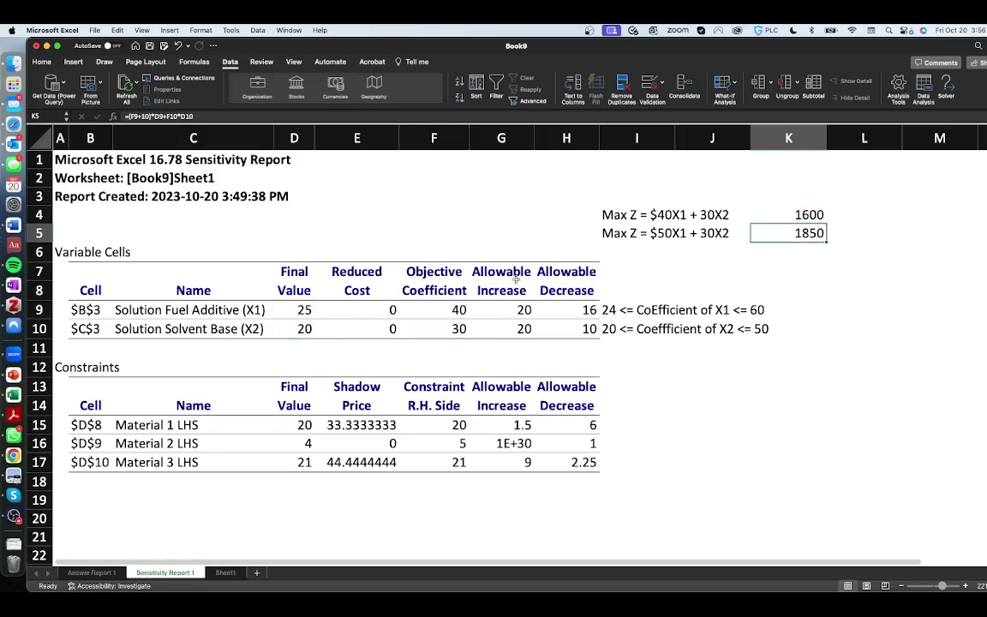
Compare the original and modified objective functions and their total profits against the final values of X1 and X2.
{"action": "left_click", "coordinate": [248, 311]}
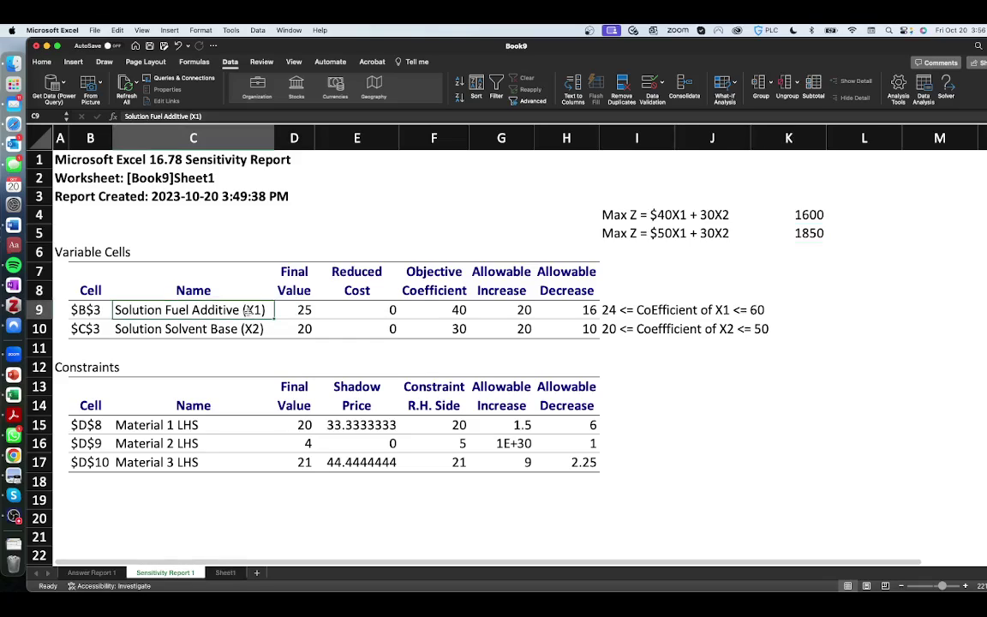
{"action": "left_click", "coordinate": [808, 233]}
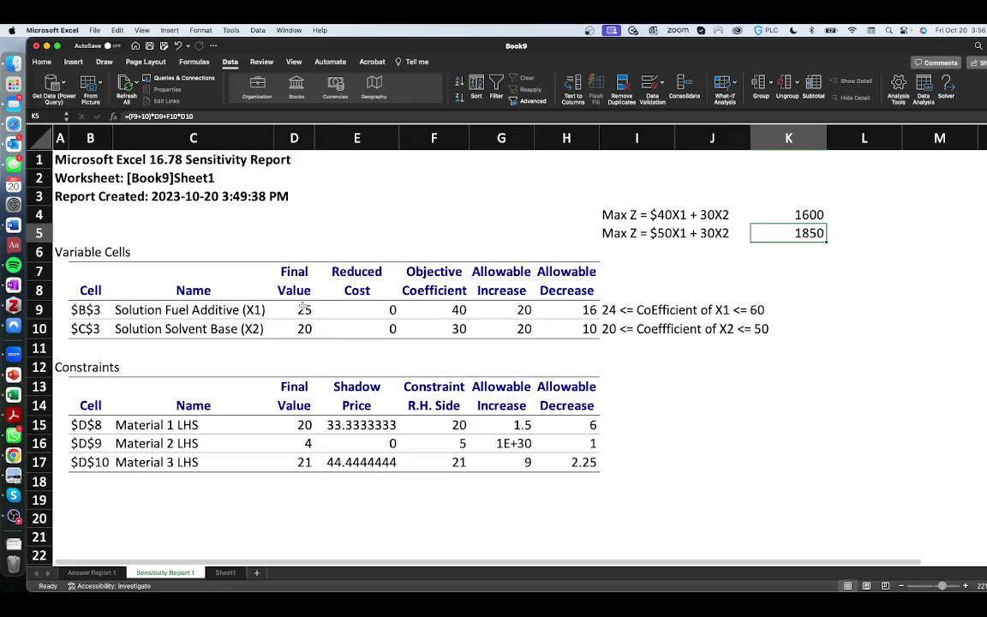
{"action": "left_click_drag", "start_coordinate": [305, 308], "coordinate": [304, 330]}
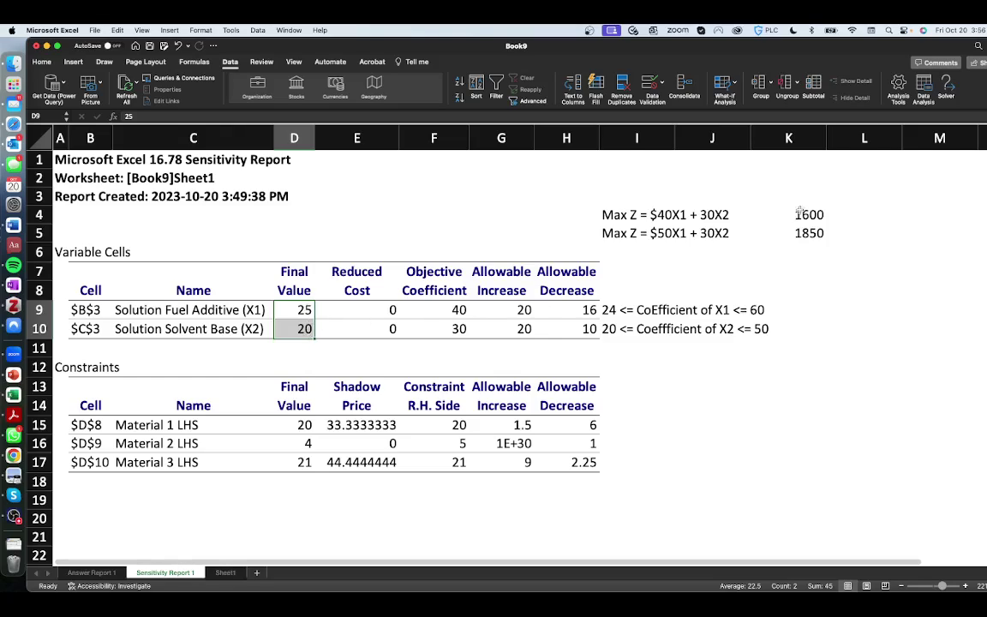
{"action": "left_click", "coordinate": [757, 232]}
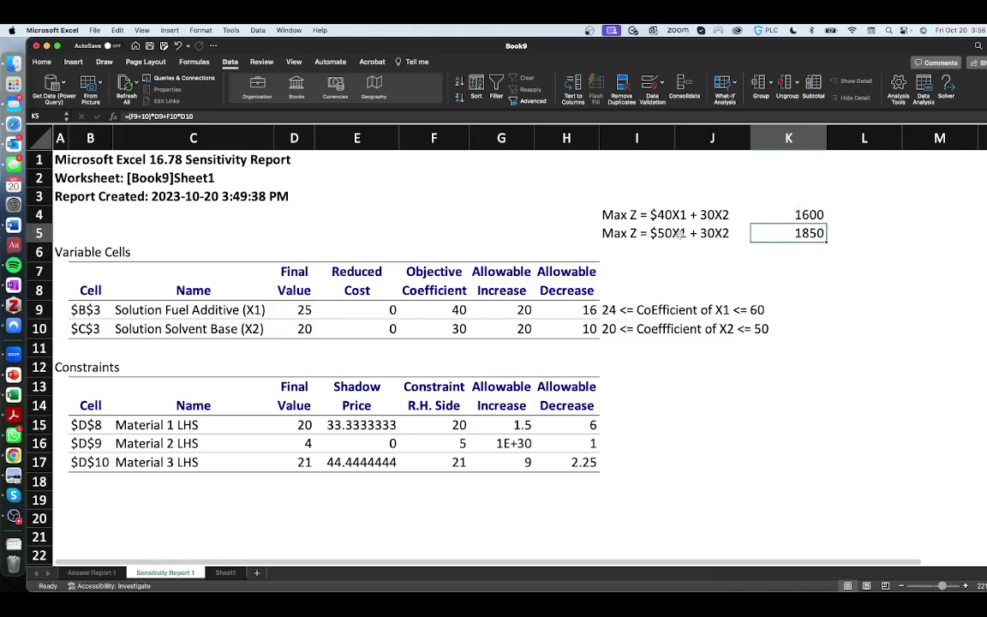
{"action": "left_click", "coordinate": [300, 310]}
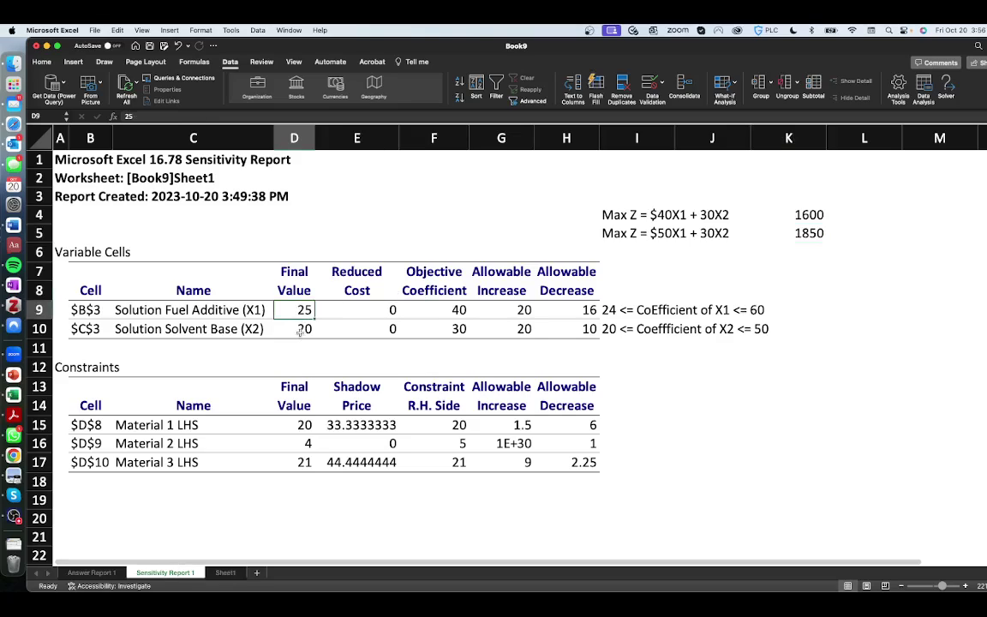
{"action": "left_click", "coordinate": [299, 331]}
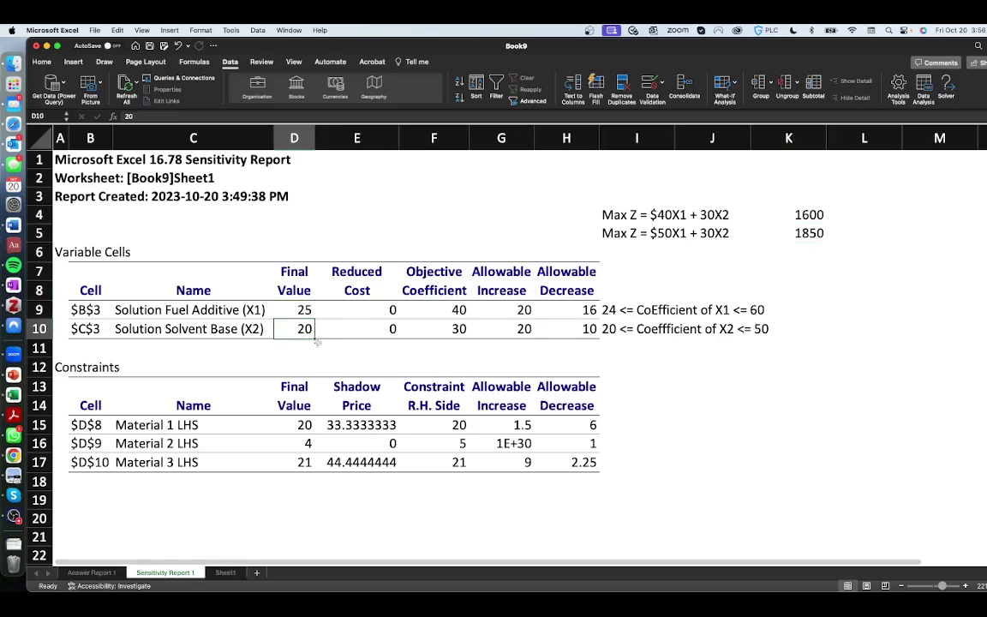
{"action": "left_click", "coordinate": [805, 233]}
{"action": "left_click", "coordinate": [667, 233]}
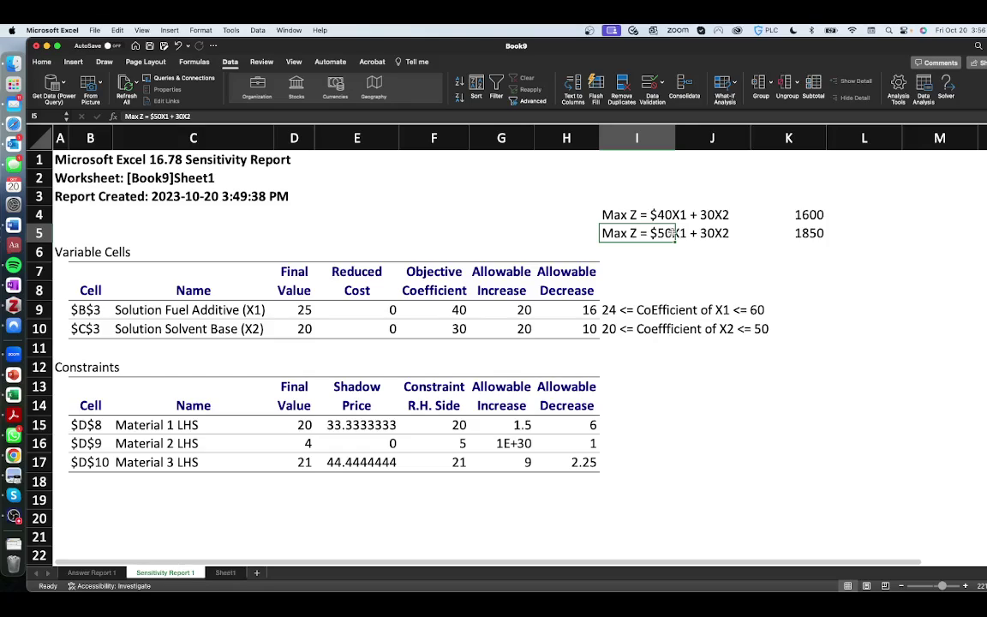
{"action": "left_click", "coordinate": [631, 213]}
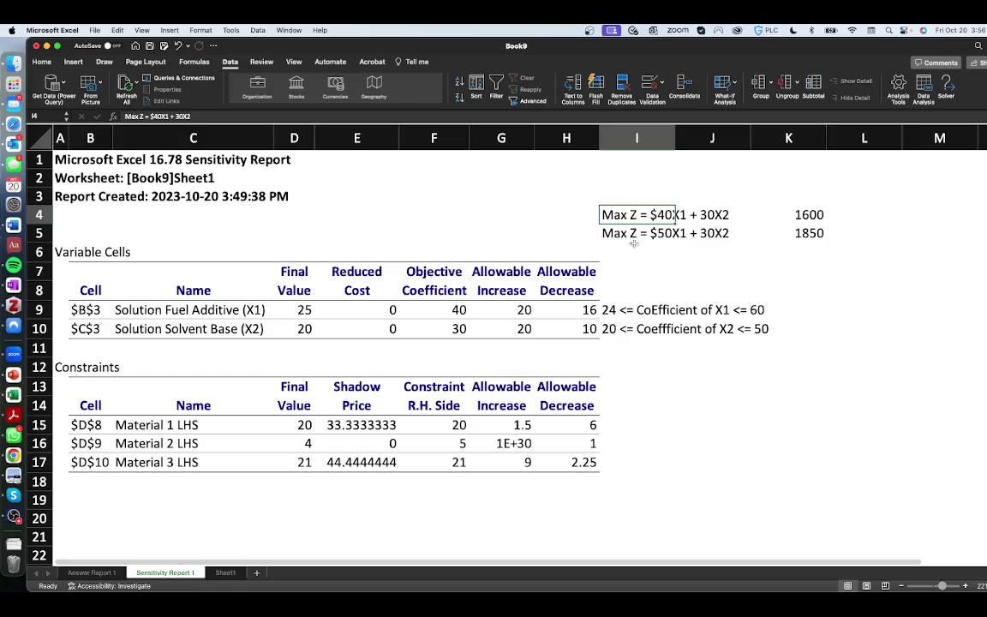
{"action": "left_click", "coordinate": [631, 232]}
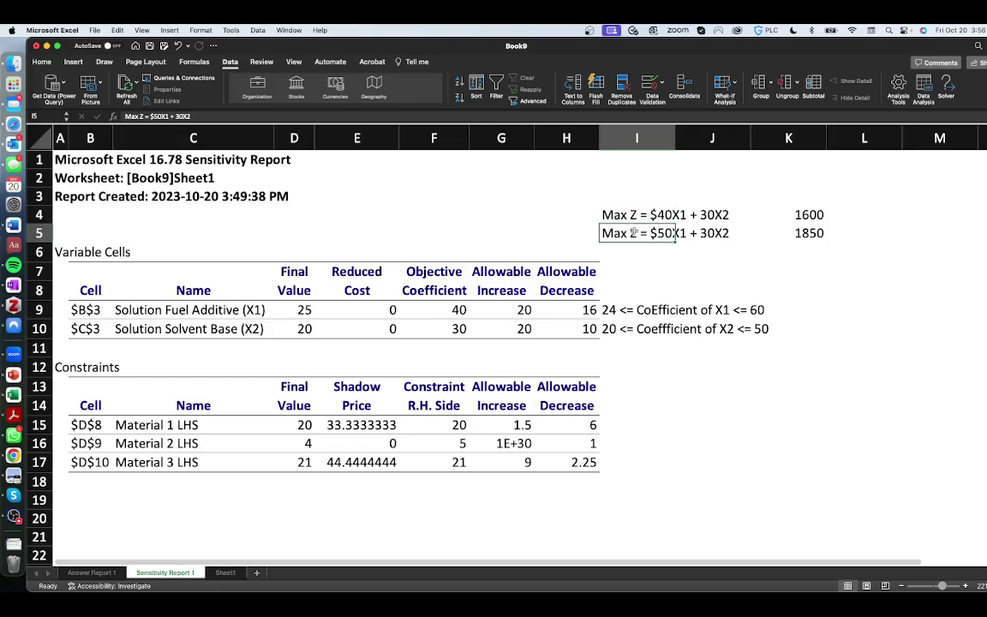
{"action": "left_click", "coordinate": [809, 233]}
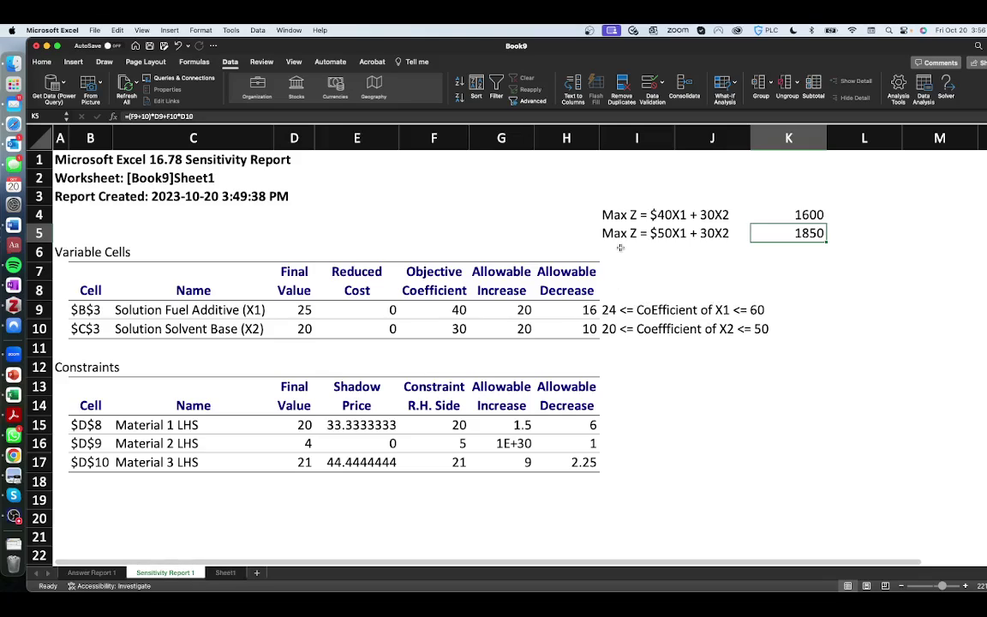
{"action": "left_click", "coordinate": [674, 233]}
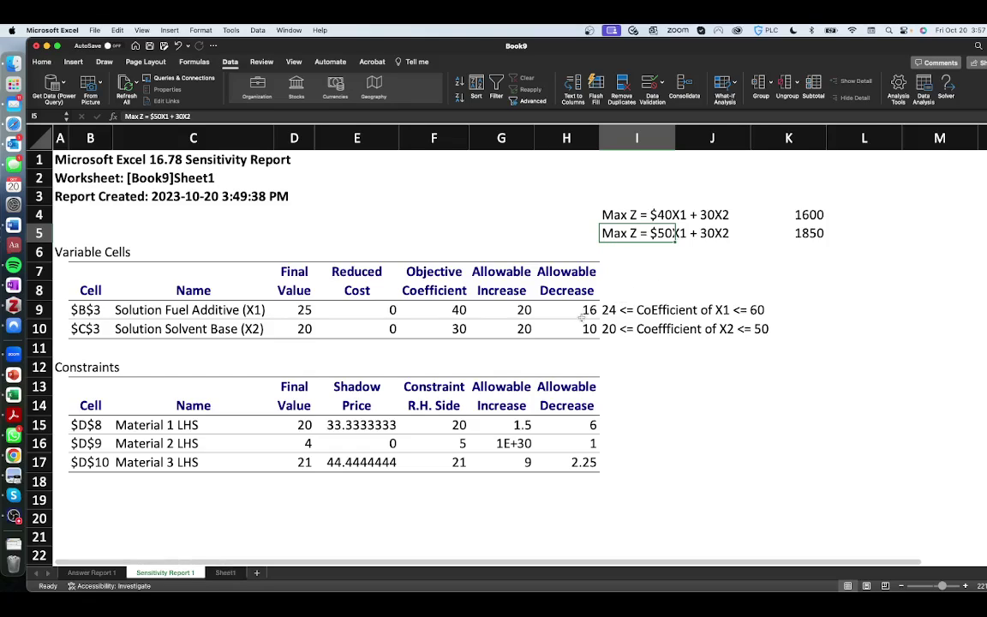
Enter a third objective function, "Max Z = 35X1 + 30X2", in I6.
{"action": "left_click", "coordinate": [617, 251]}
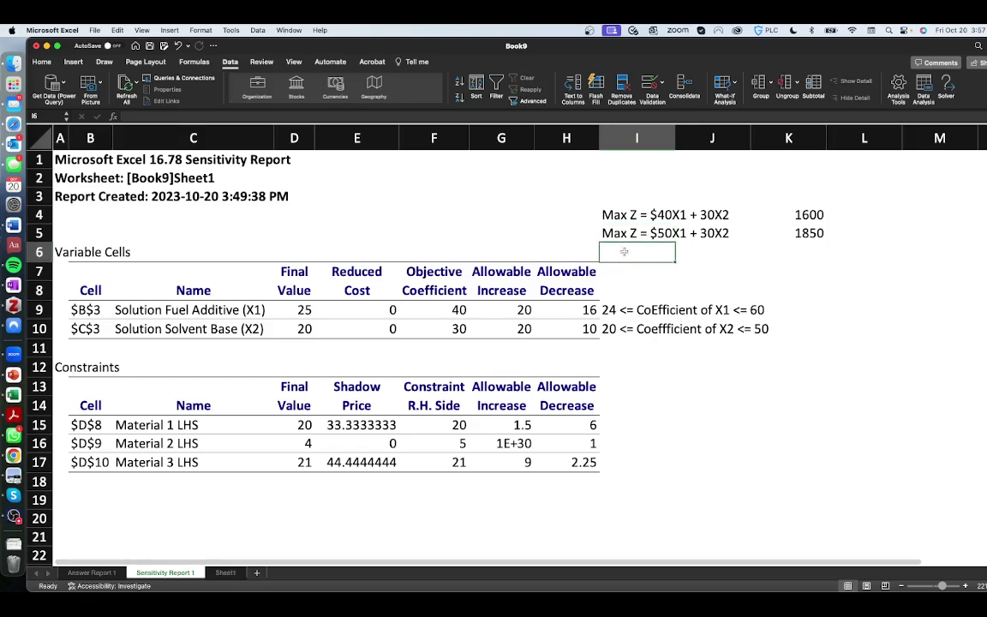
{"action": "type", "text": "MA"}
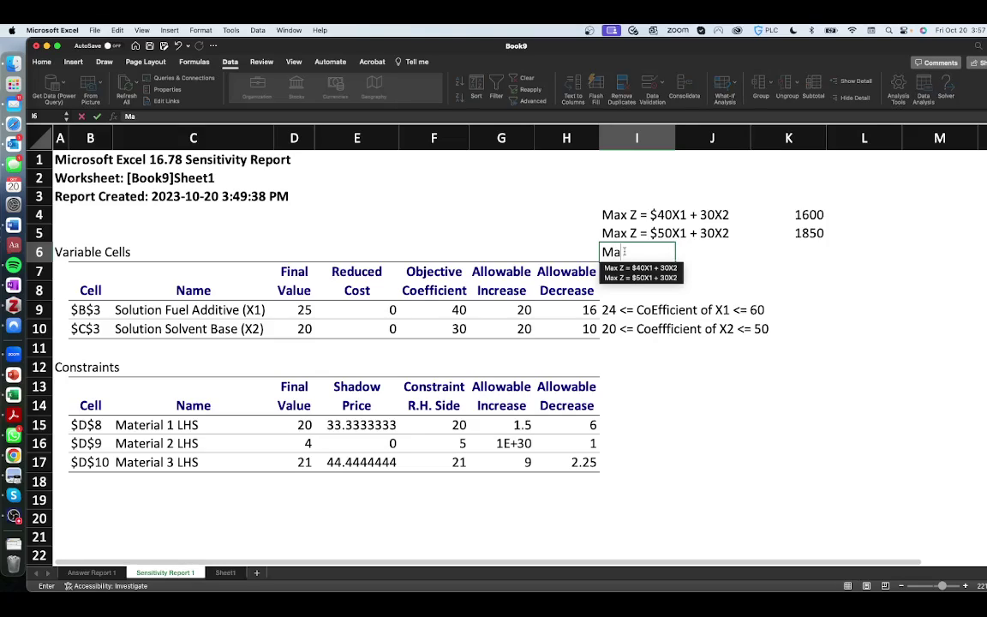
{"action": "type", "text": "x Z = 35X1"}
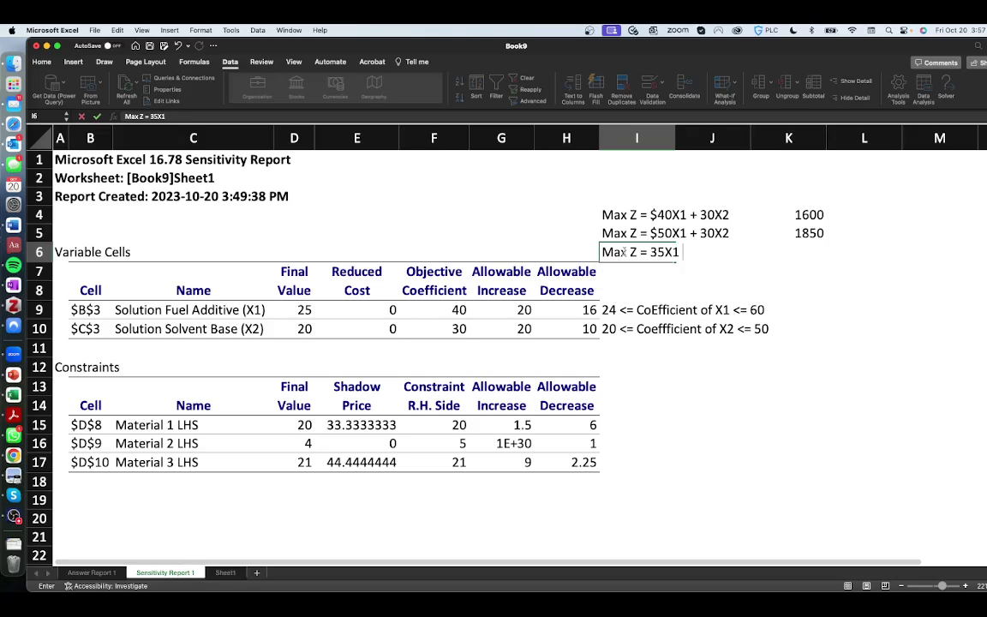
{"action": "type", "text": " + 40X2"}
{"action": "key", "text": "Return"}
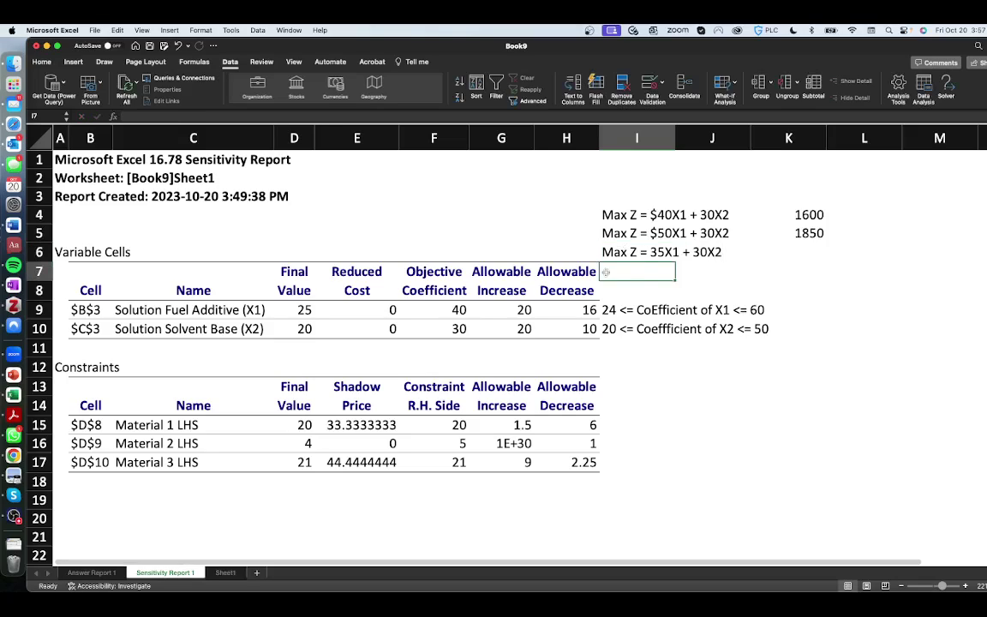
Check the X1 objective coefficient, its allowable decrease and the final values of both variables for the lowered profit coefficient.
{"action": "left_click", "coordinate": [445, 310]}
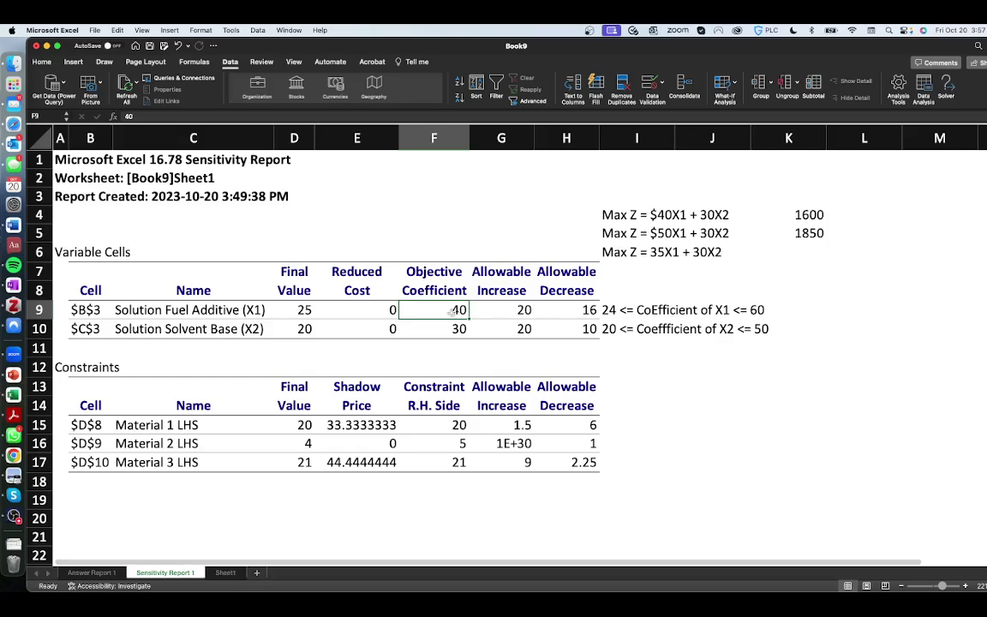
{"action": "left_click", "coordinate": [571, 313]}
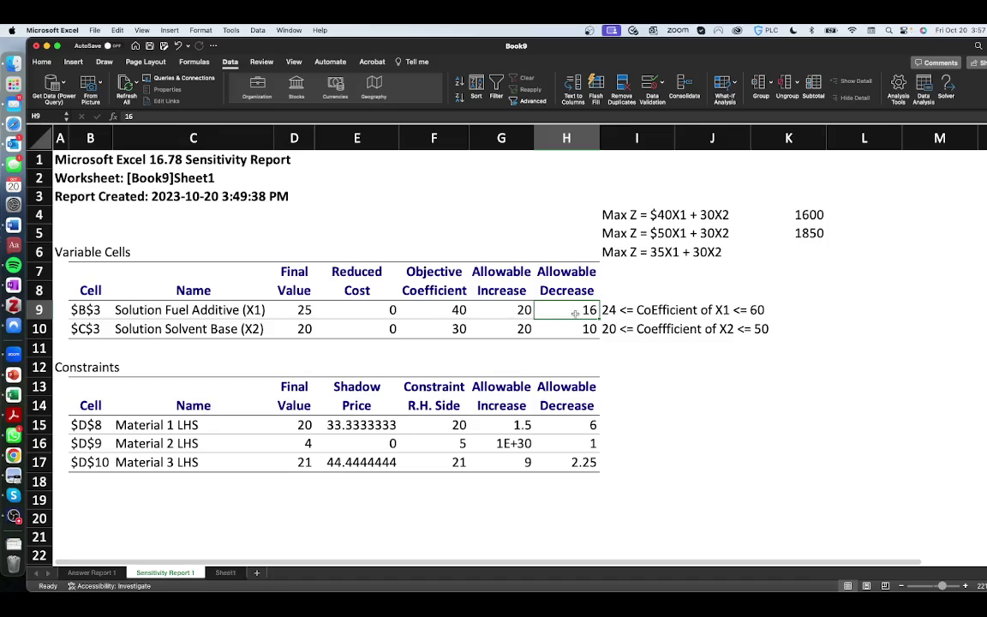
{"action": "left_click_drag", "start_coordinate": [304, 309], "coordinate": [304, 330]}
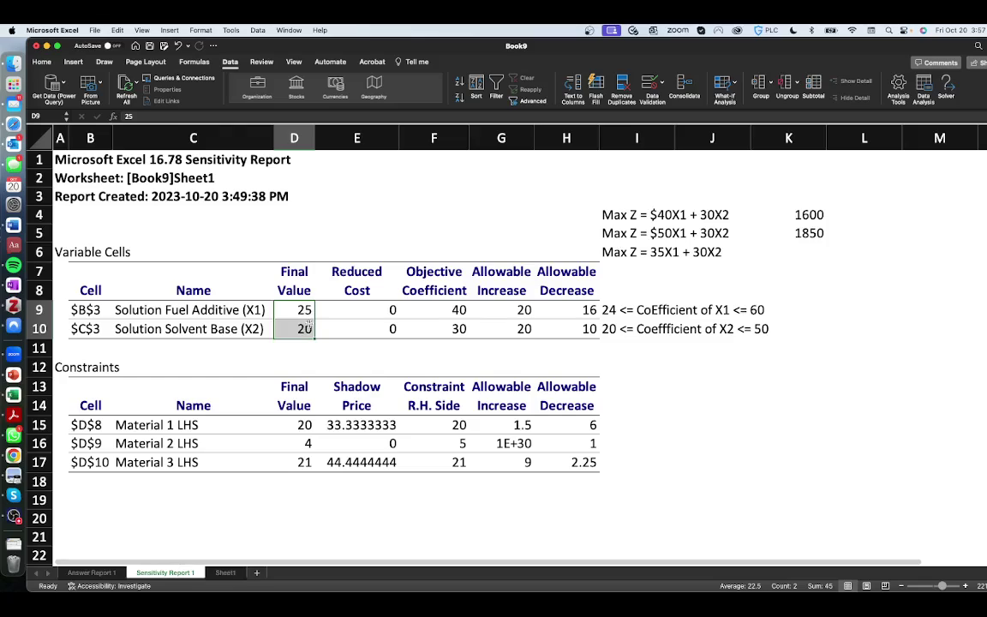
{"action": "left_click", "coordinate": [634, 252]}
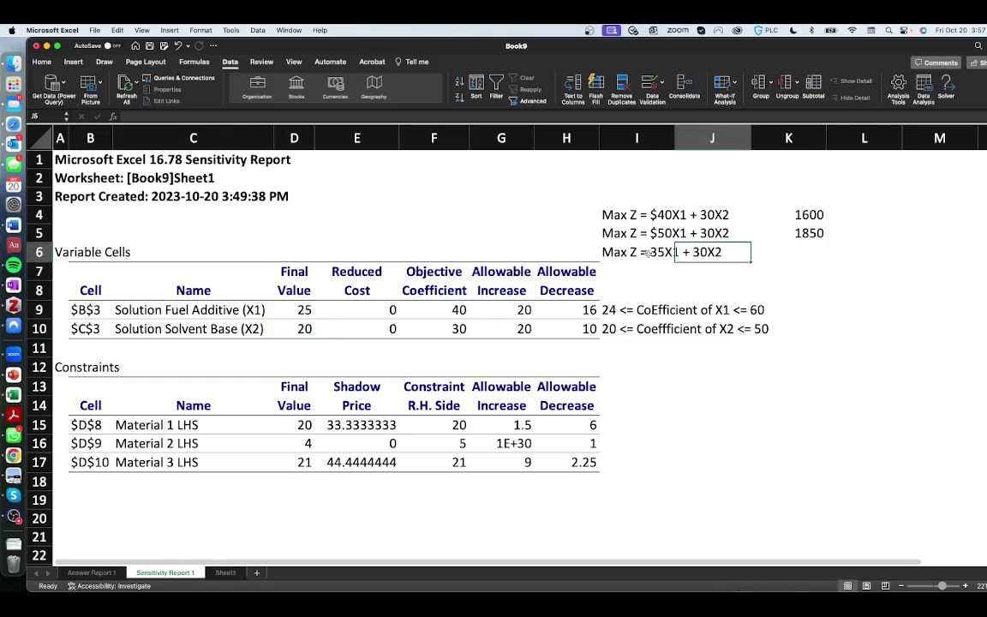
Calculate the total profit for the third objective function in K6 with the formula =(F9-5)*D9+F10*D10.
{"action": "left_click", "coordinate": [814, 252]}
{"action": "type", "text": "="}
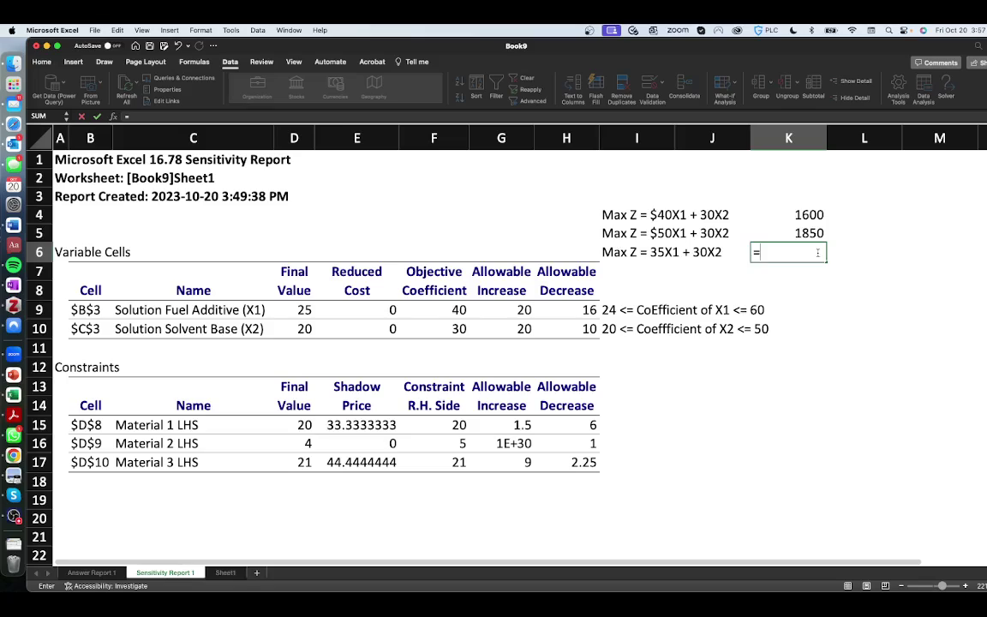
{"action": "type", "text": "("}
{"action": "left_click", "coordinate": [456, 309]}
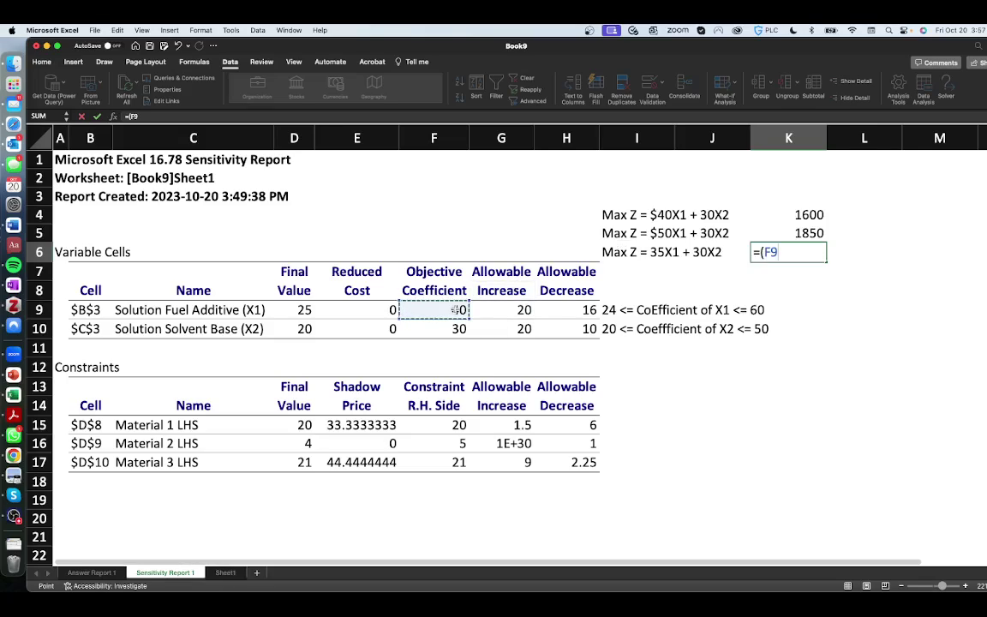
{"action": "type", "text": "-5)"}
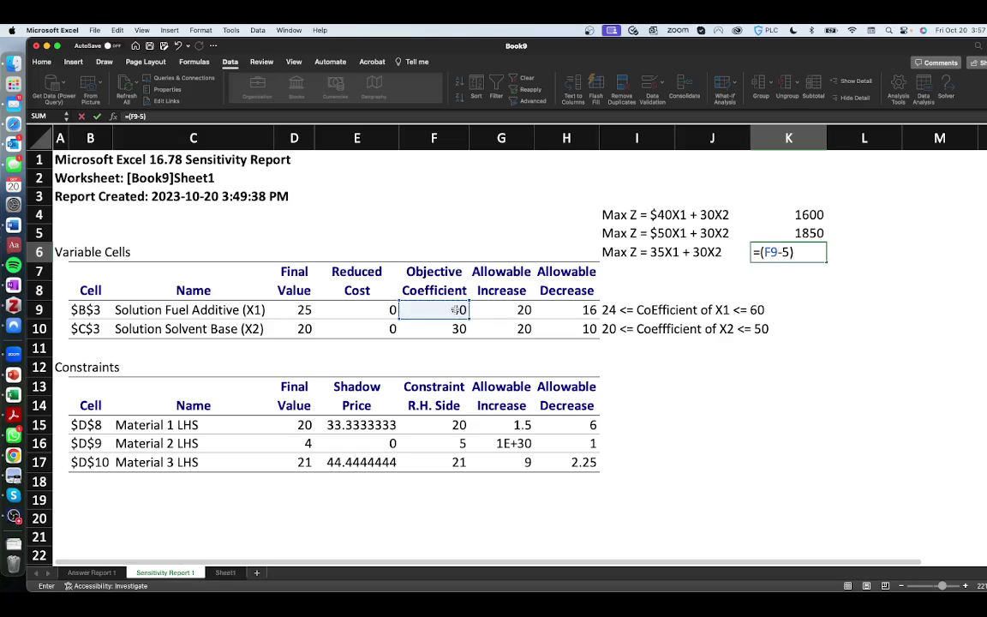
{"action": "type", "text": "*"}
{"action": "left_click", "coordinate": [297, 308]}
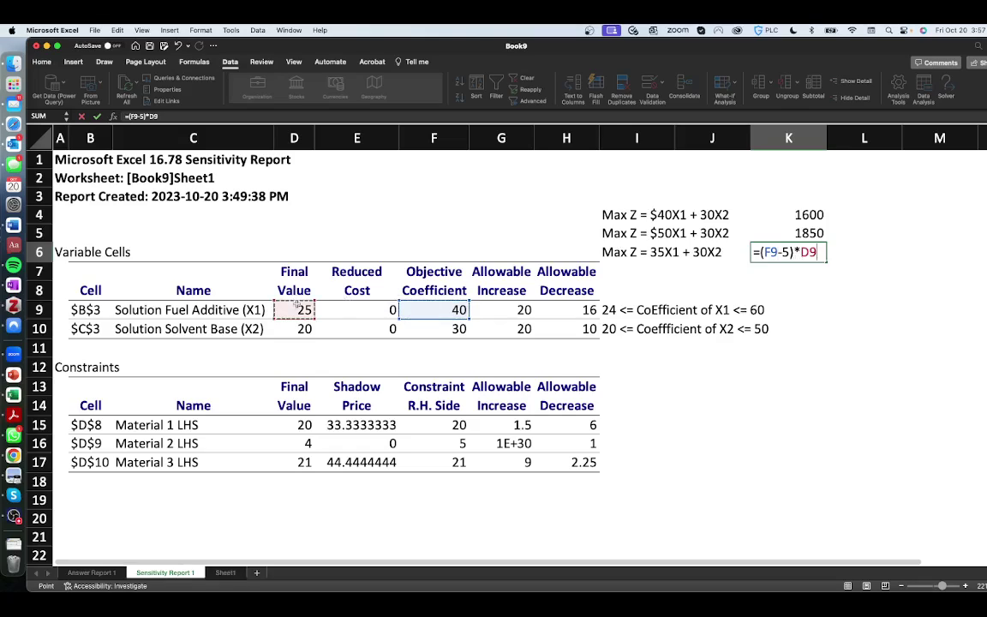
{"action": "type", "text": "+"}
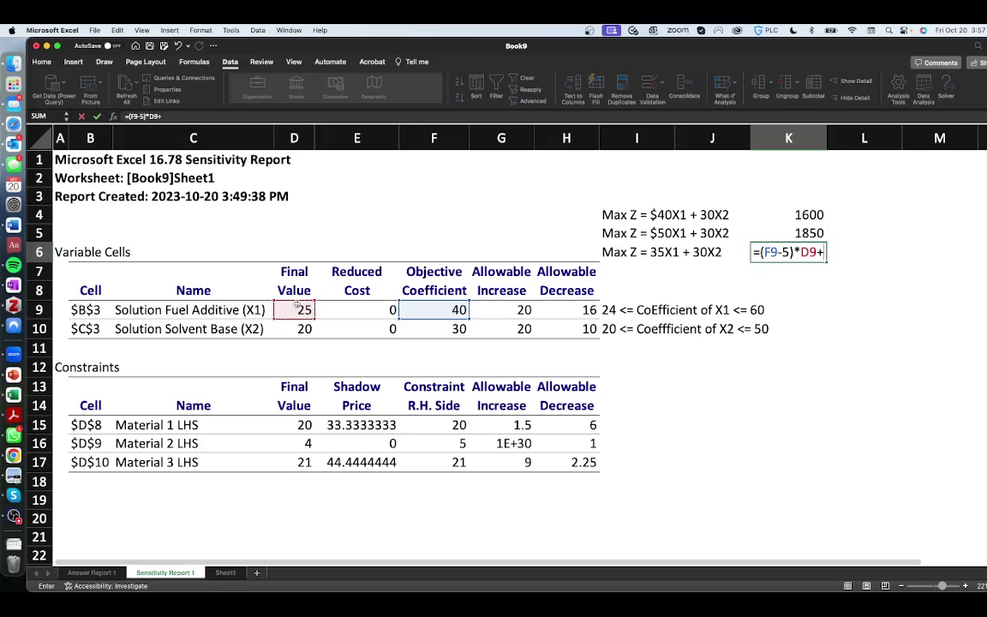
{"action": "left_click", "coordinate": [461, 328]}
{"action": "type", "text": "*"}
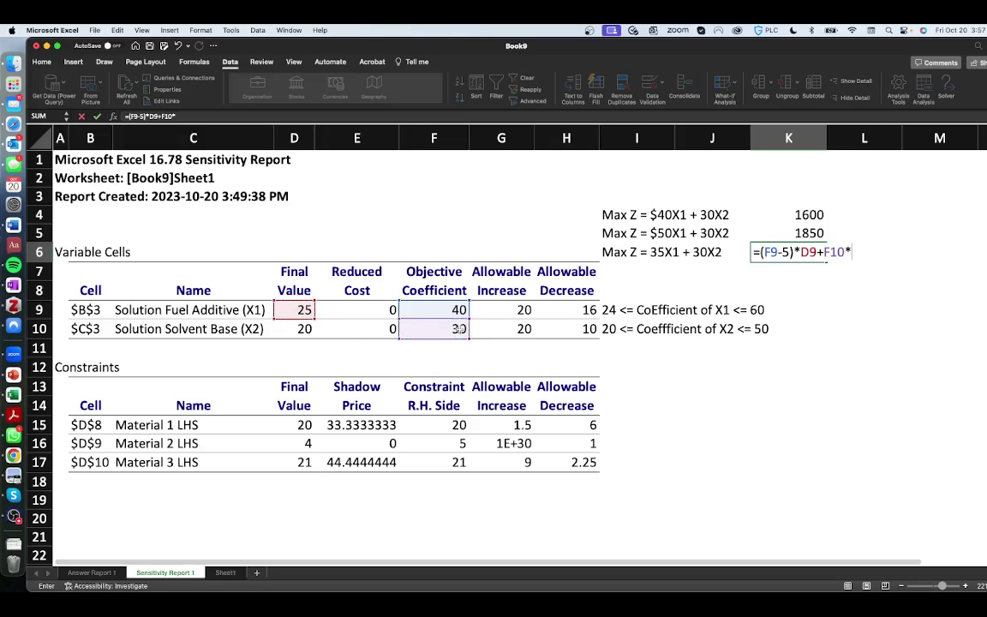
{"action": "left_click", "coordinate": [304, 328]}
{"action": "key", "text": "Return"}
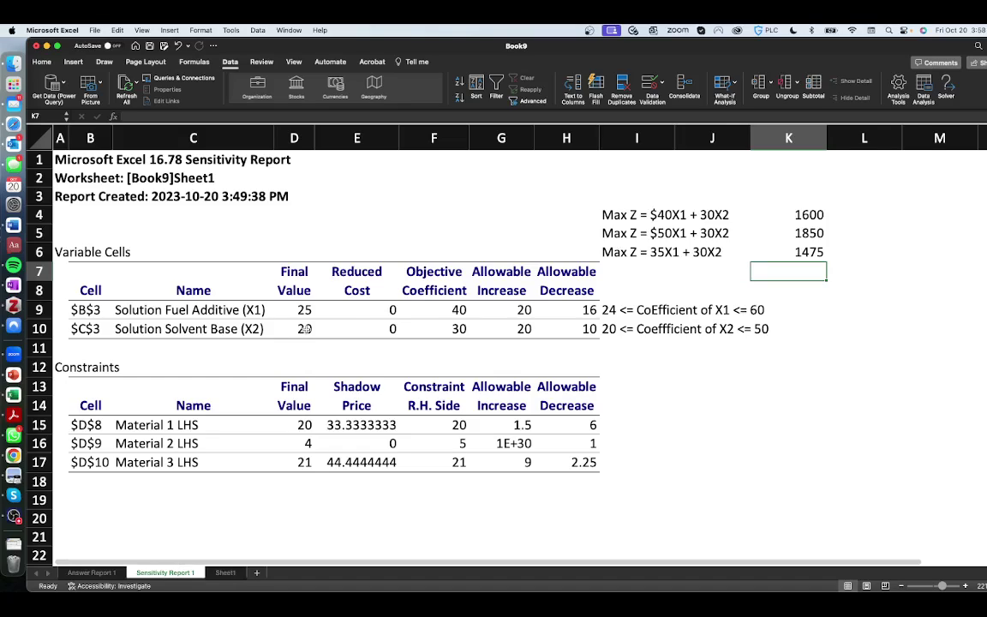
Add the missing dollar sign to the objective function in I6 so it reads "Max Z = $35X1 + 30X2".
{"action": "left_click", "coordinate": [638, 252]}
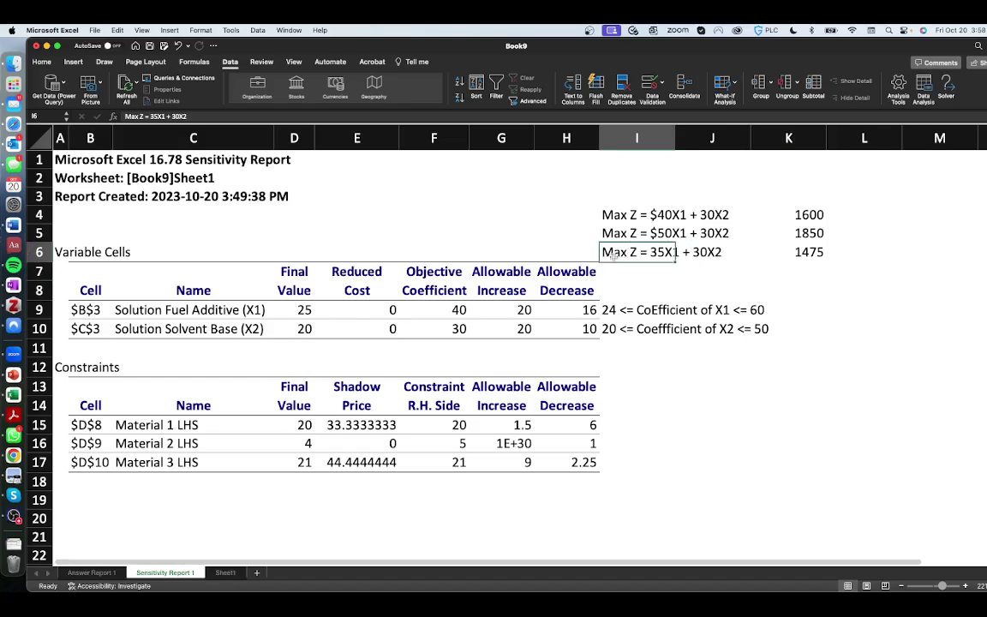
{"action": "left_click", "coordinate": [151, 116]}
{"action": "type", "text": "$"}
{"action": "key", "text": "Return"}
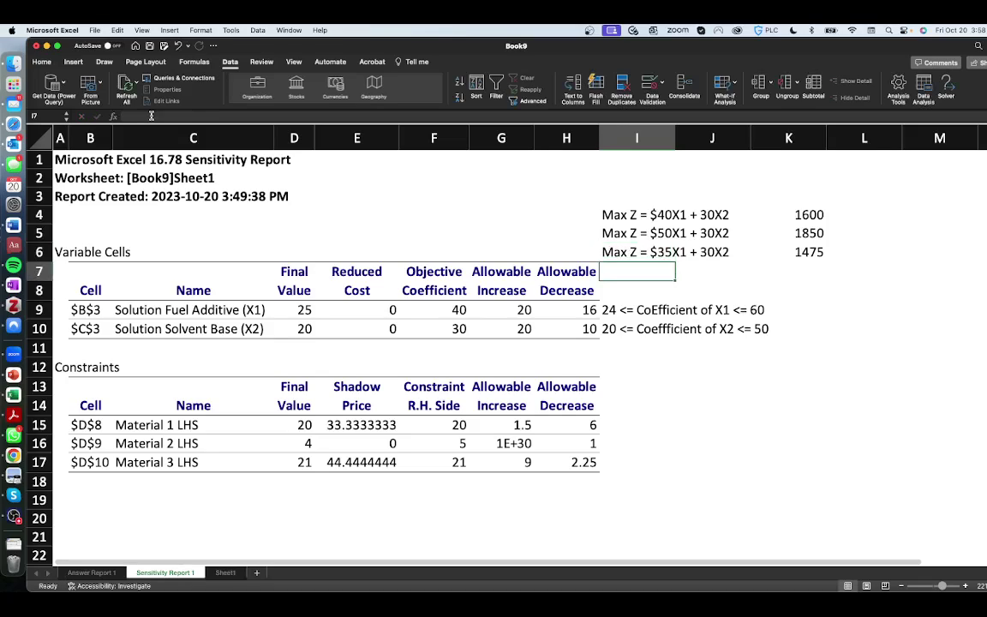
Move the three objective functions and their profits from I4:K6 up to I1:K3.
{"action": "left_click", "coordinate": [795, 250]}
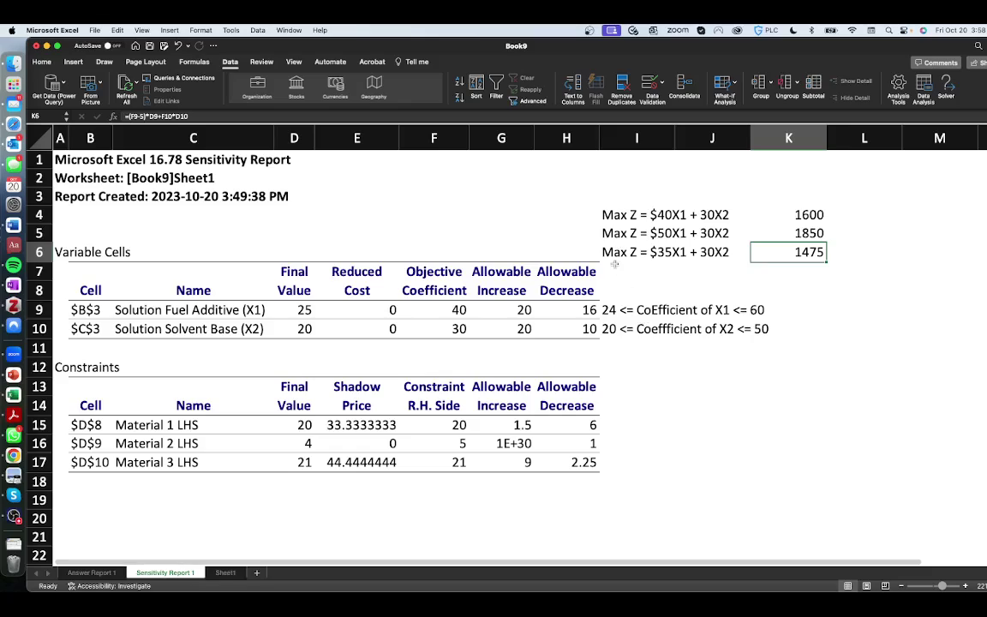
{"action": "left_click", "coordinate": [617, 266]}
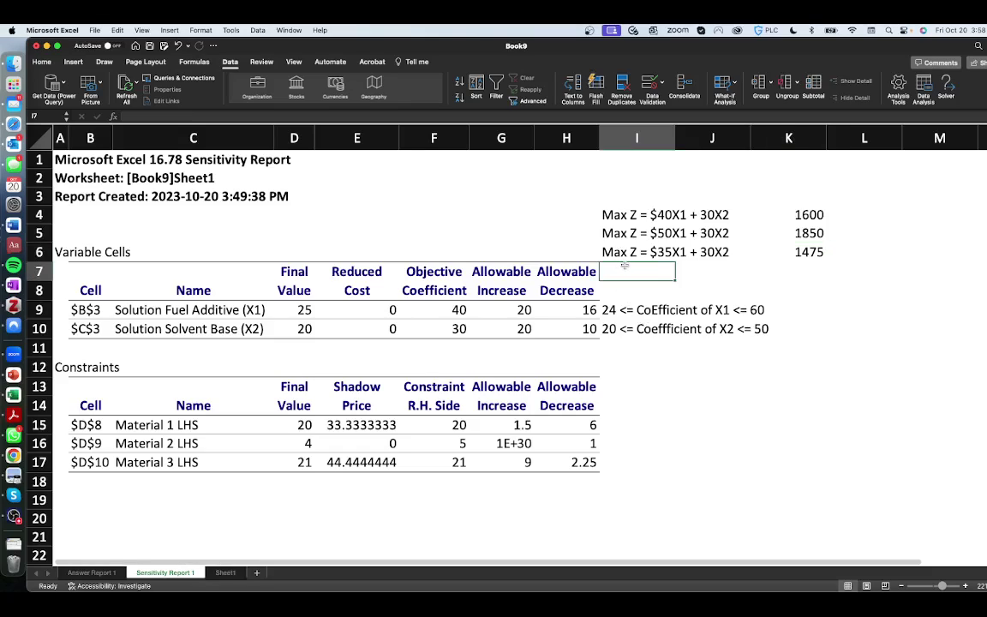
{"action": "left_click", "coordinate": [691, 273]}
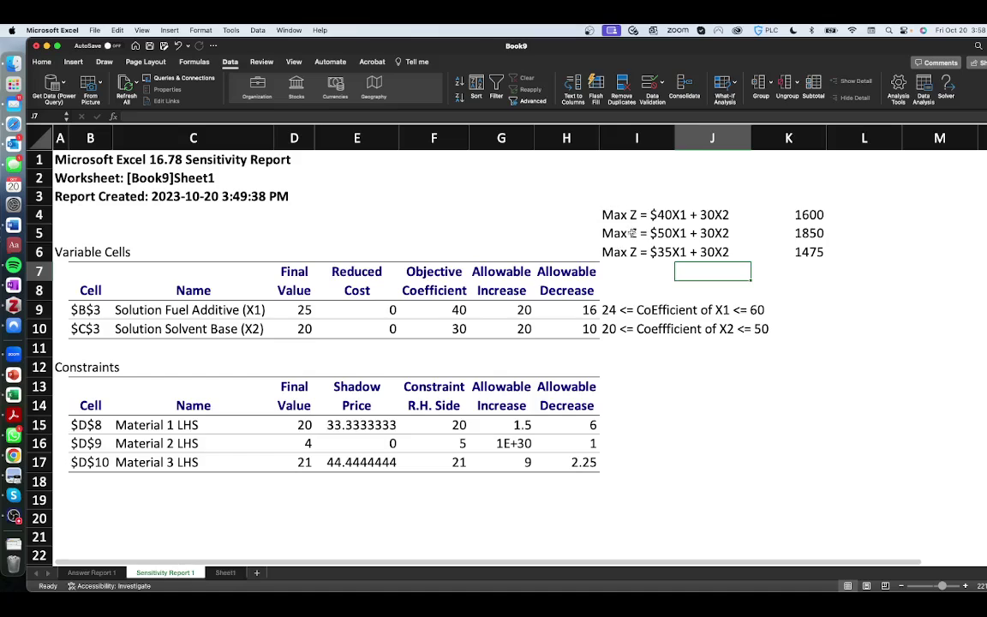
{"action": "scroll", "coordinate": [610, 212], "scroll_direction": "down", "scroll_amount": 1}
{"action": "left_click_drag", "start_coordinate": [614, 213], "coordinate": [805, 250]}
{"action": "key", "text": "cmd+c"}
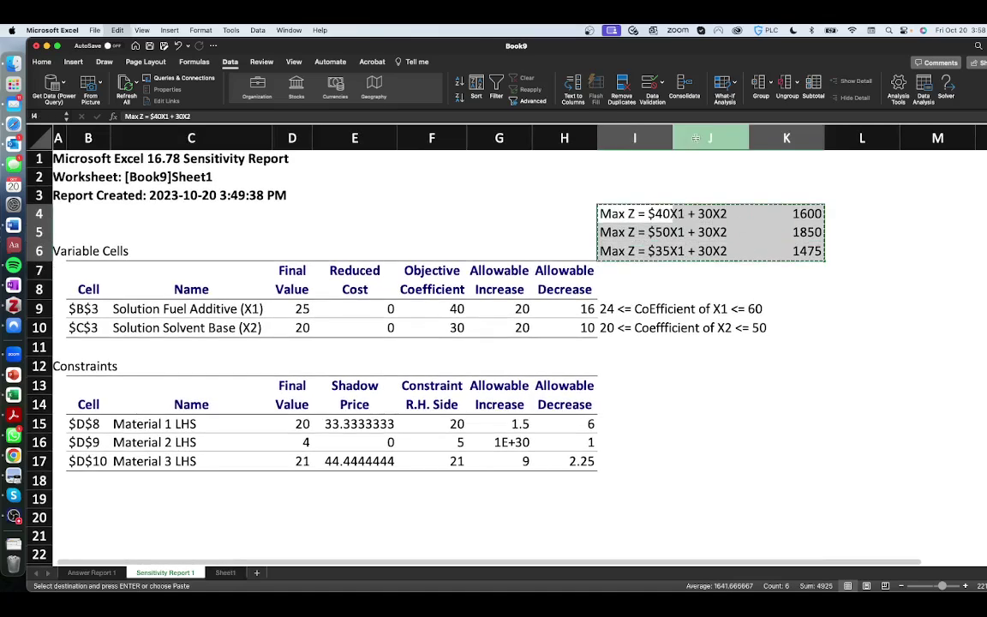
{"action": "left_click", "coordinate": [615, 161]}
{"action": "key", "text": "cmd+v"}
Enter a fourth objective function, "Max Z = $40X1 + 35X2", in I4.
{"action": "left_click", "coordinate": [617, 212]}
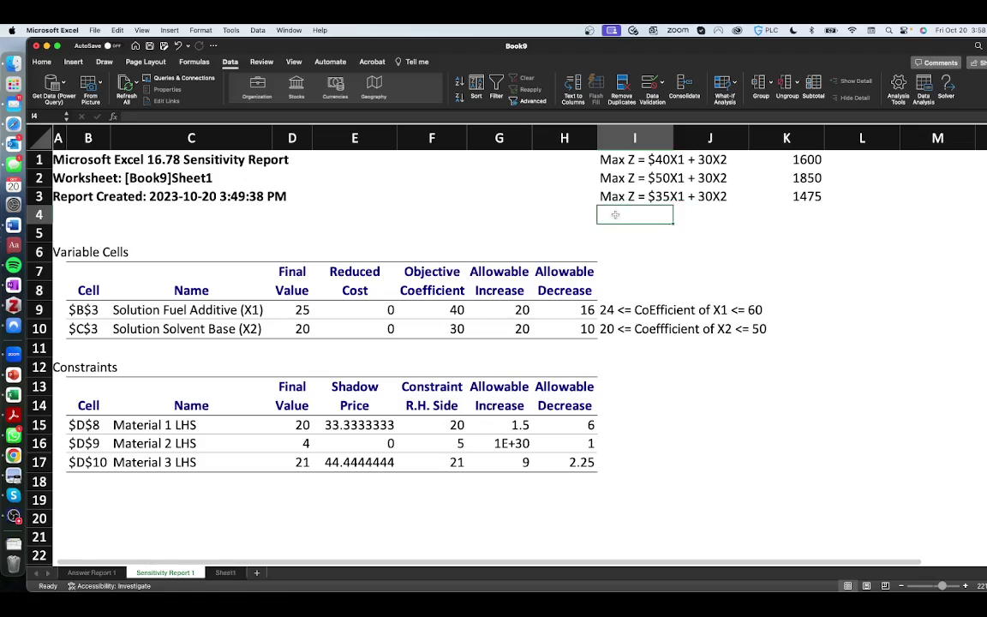
{"action": "type", "text": "Max"}
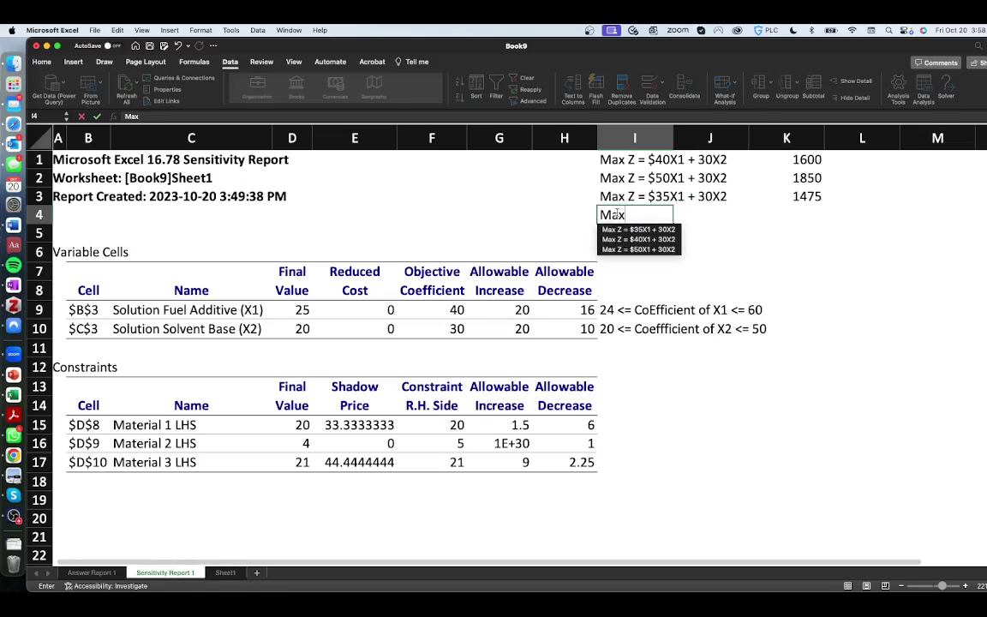
{"action": "type", "text": " Z"}
{"action": "type", "text": "= $40X1 + "}
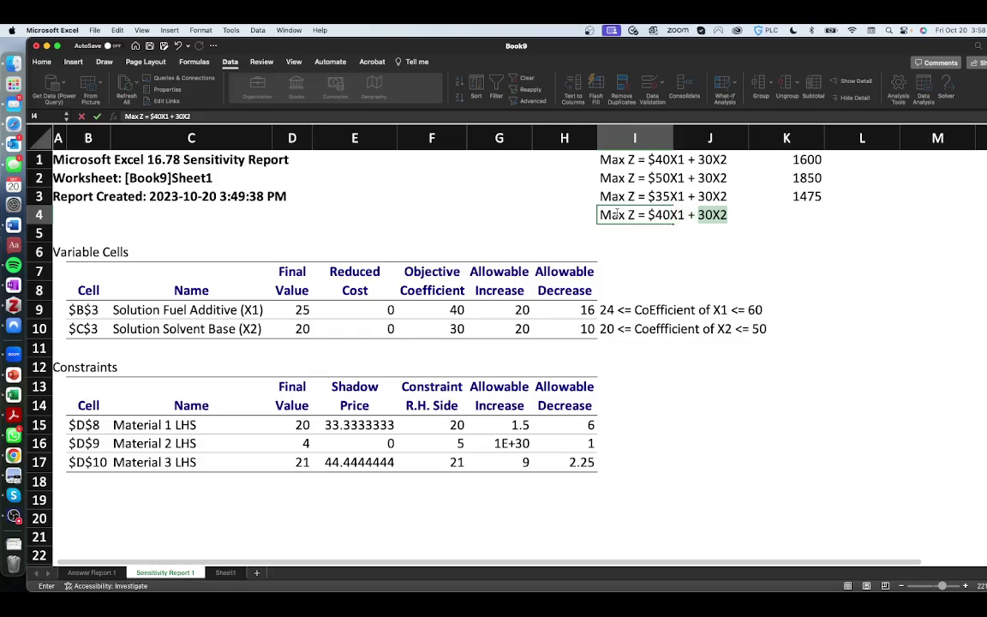
{"action": "type", "text": "35X2"}
{"action": "key", "text": "Return"}
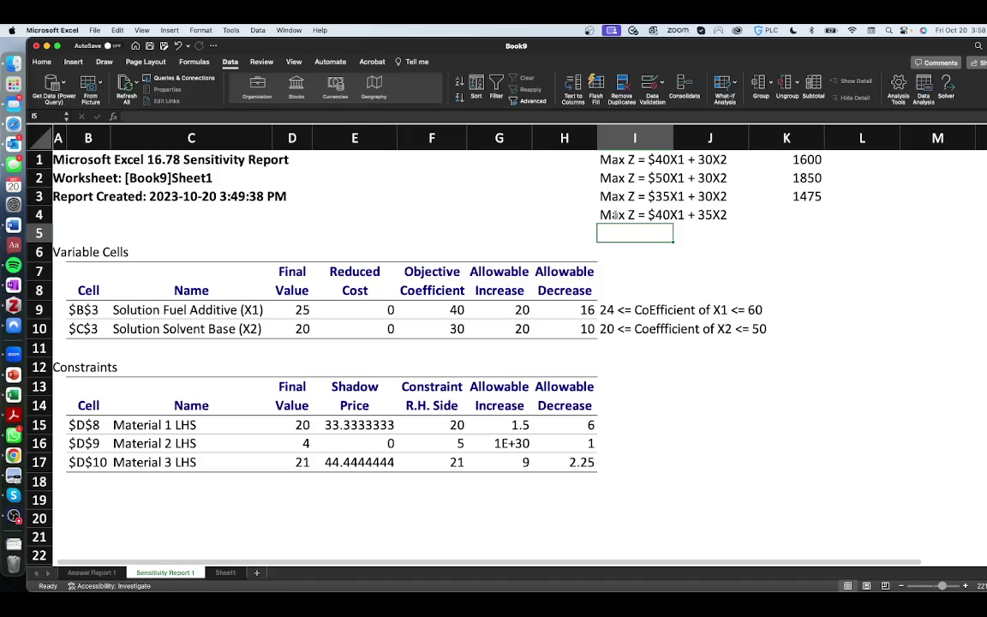
Calculate the total profit for the fourth objective function in K4 with the formula =F9*D9+(F10+5)*D10.
{"action": "left_click", "coordinate": [458, 329]}
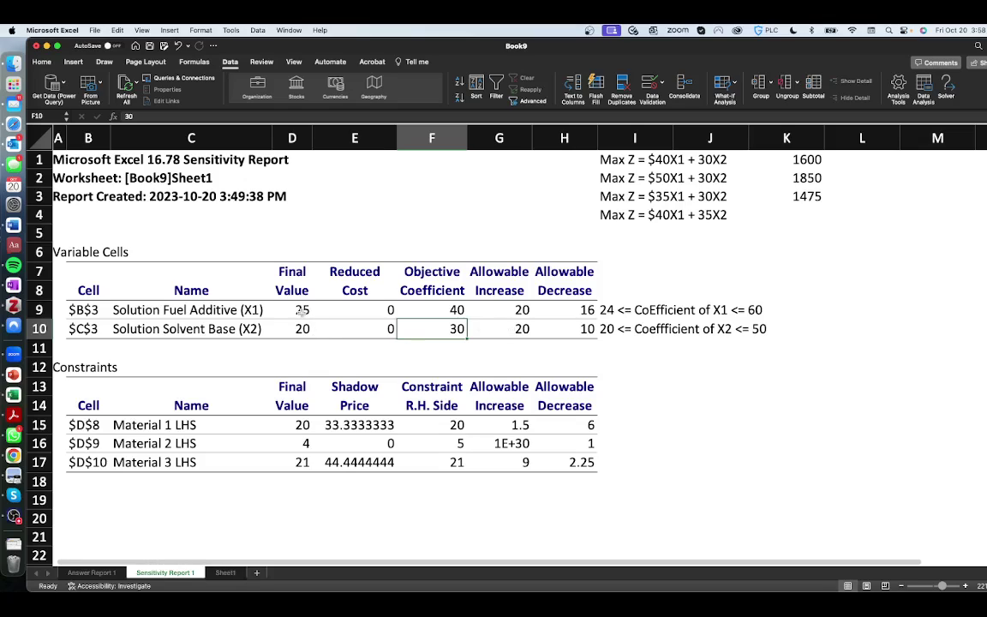
{"action": "left_click_drag", "start_coordinate": [298, 310], "coordinate": [301, 329]}
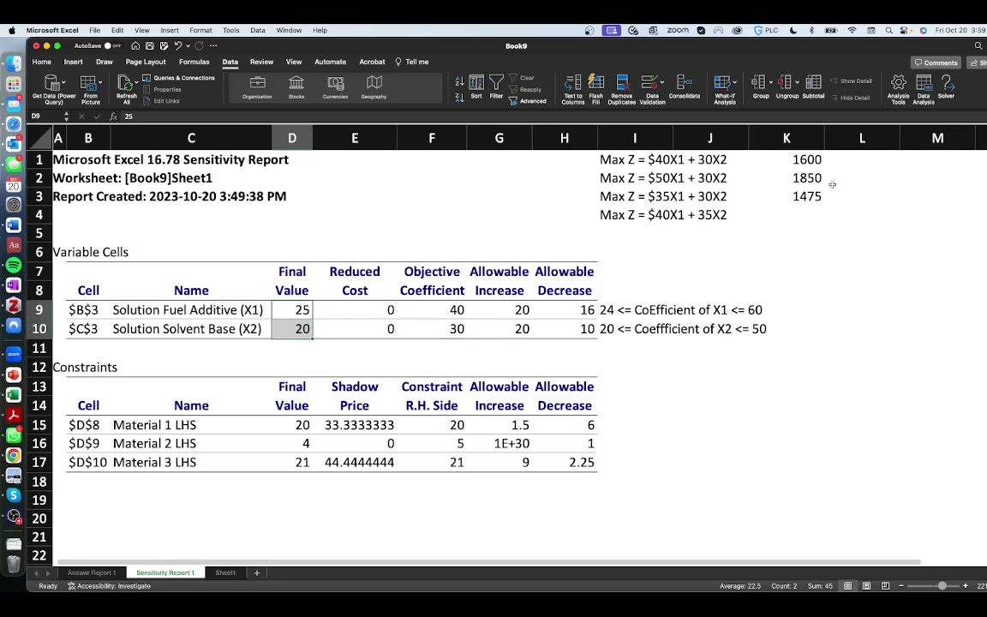
{"action": "left_click", "coordinate": [792, 214]}
{"action": "scroll", "coordinate": [800, 214], "scroll_direction": "up", "scroll_amount": 1}
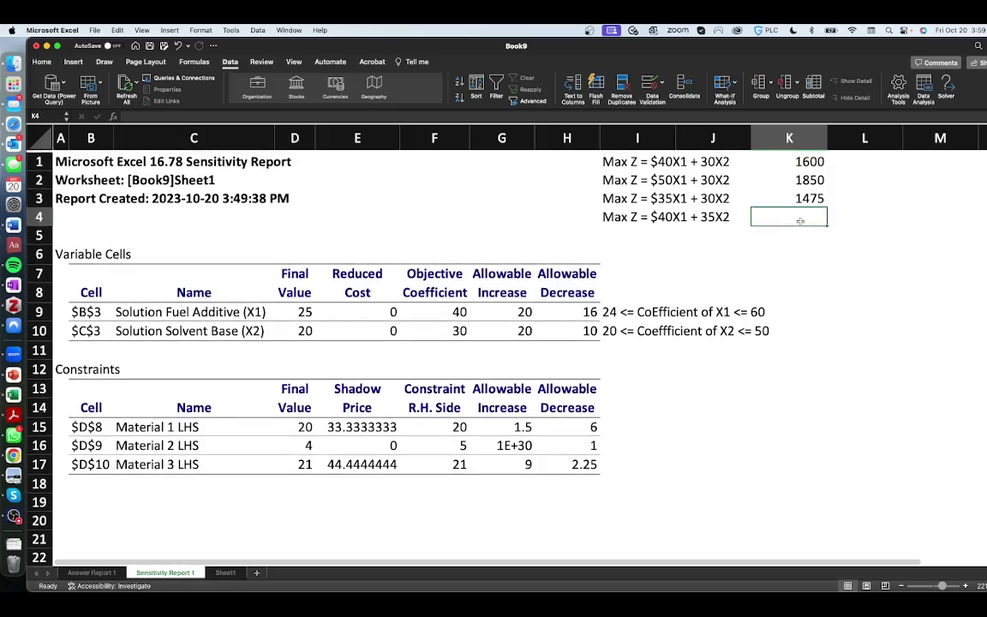
{"action": "type", "text": "="}
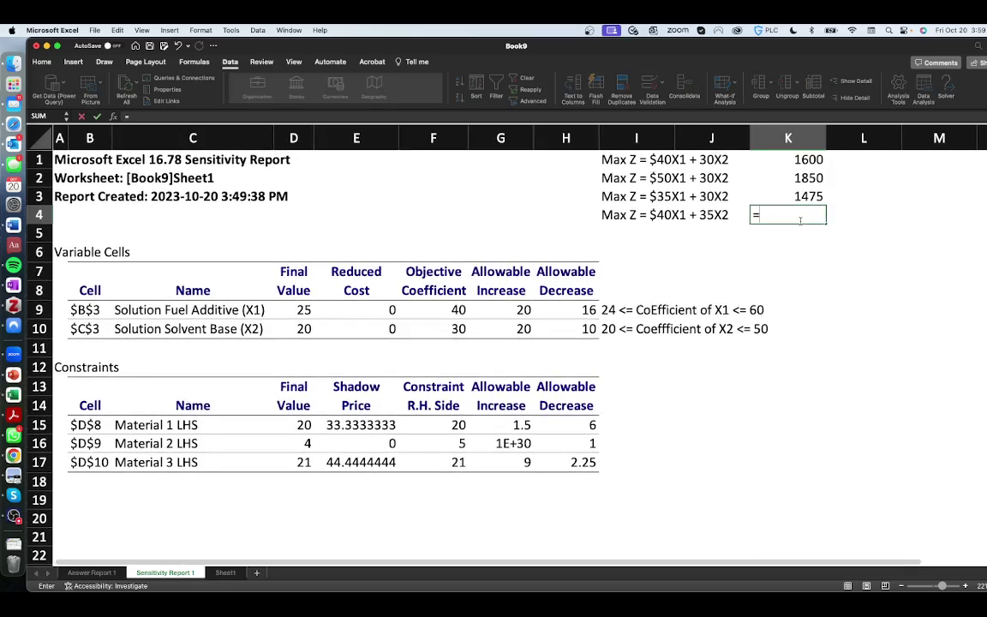
{"action": "left_click", "coordinate": [441, 310]}
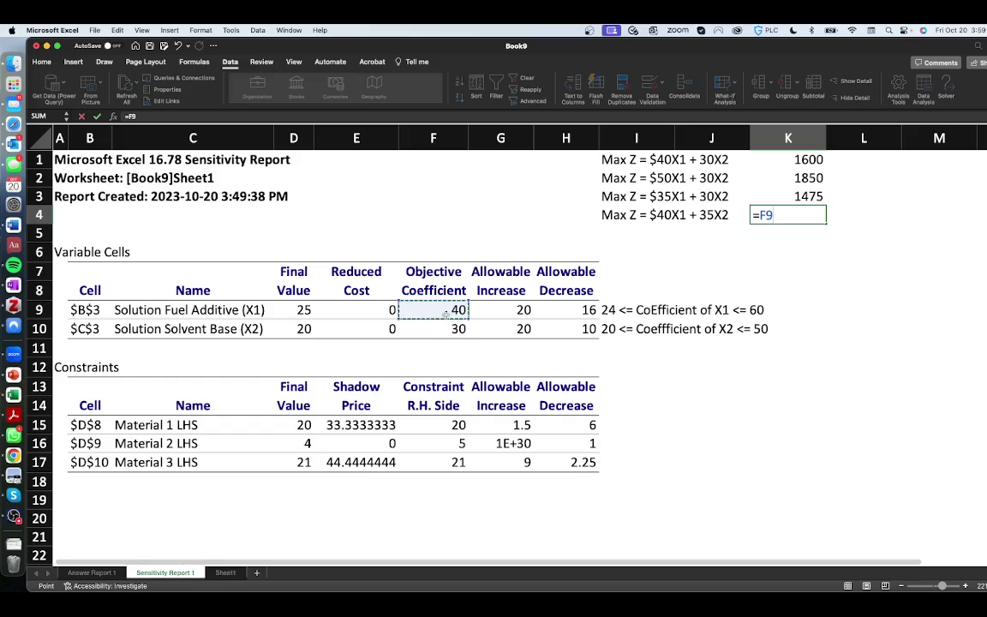
{"action": "type", "text": "*"}
{"action": "left_click", "coordinate": [304, 310]}
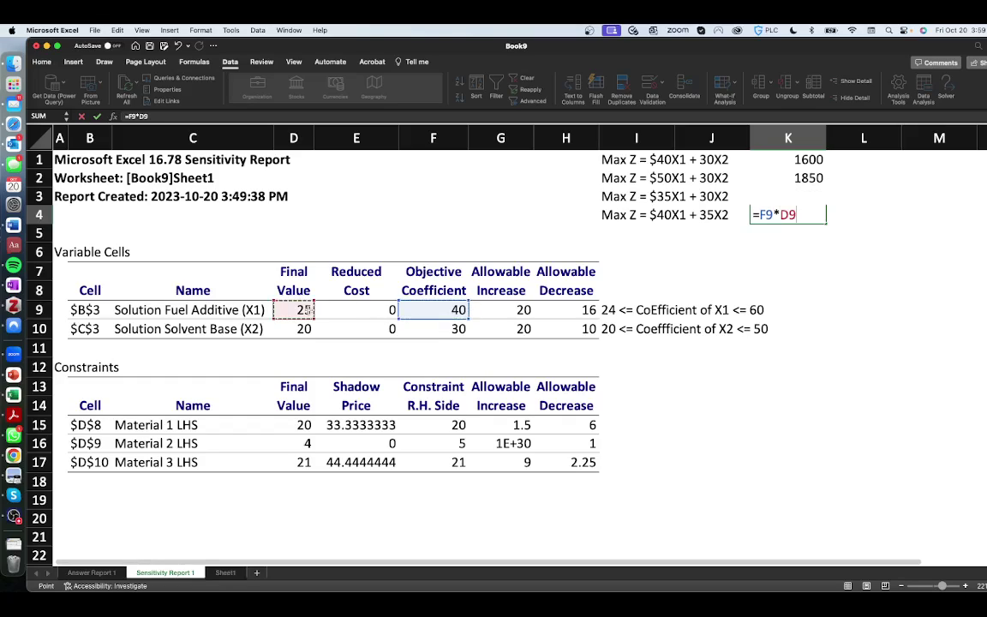
{"action": "type", "text": "+"}
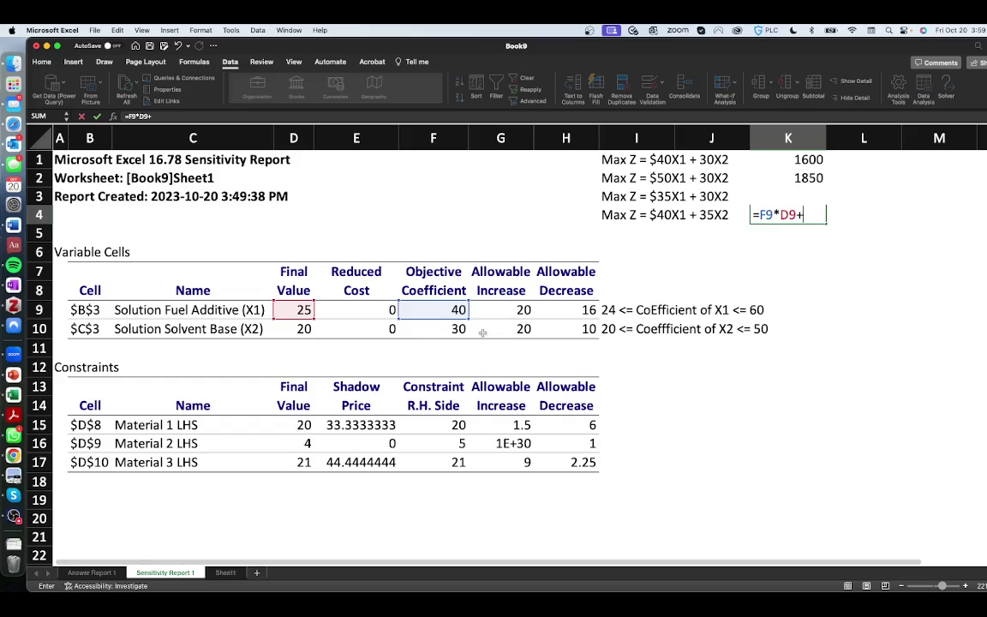
{"action": "type", "text": "("}
{"action": "left_click", "coordinate": [453, 328]}
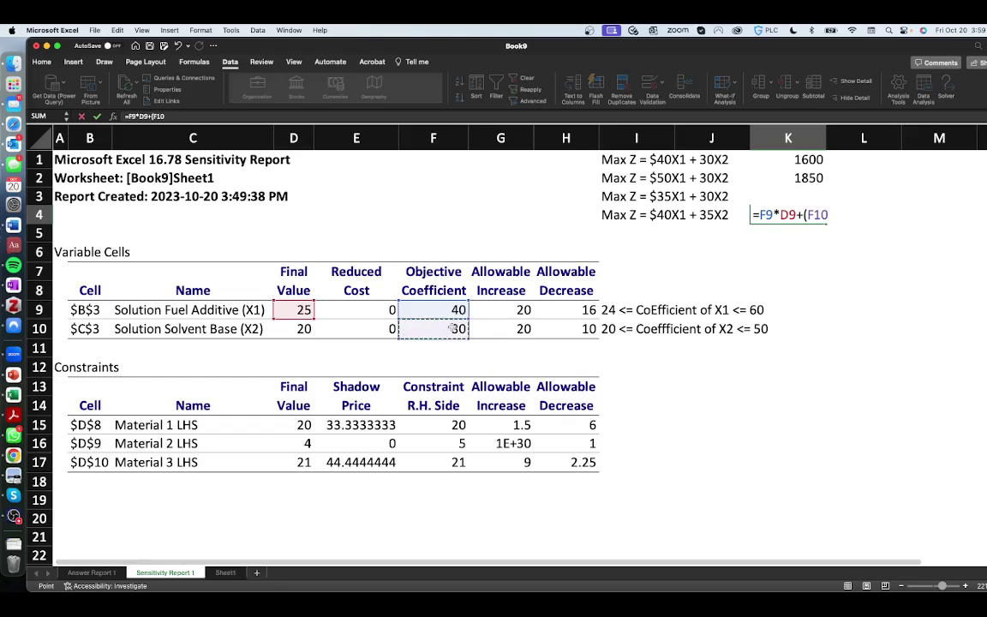
{"action": "type", "text": "+5)"}
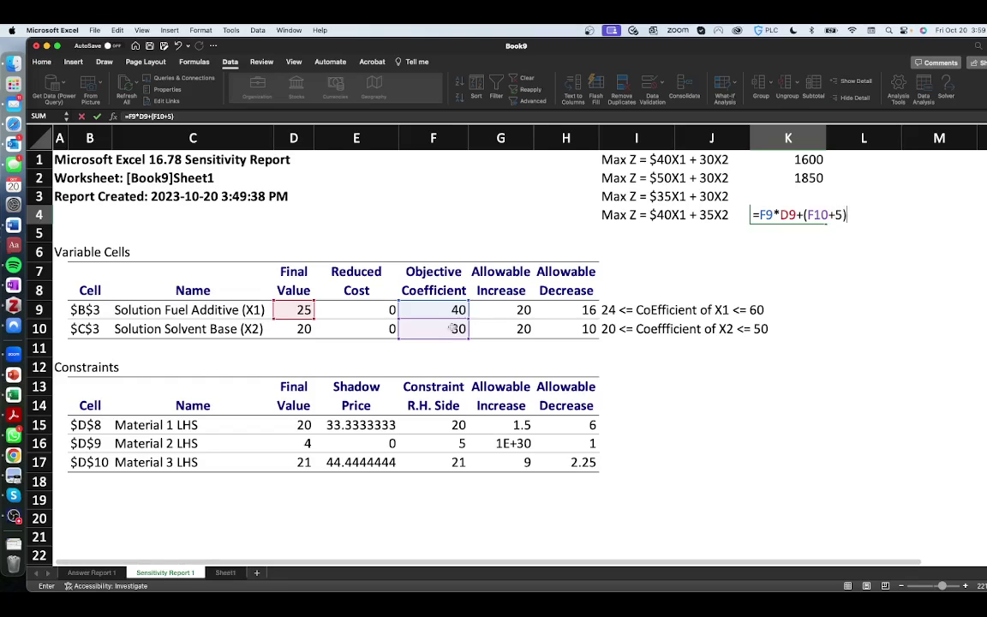
{"action": "type", "text": "*"}
{"action": "left_click", "coordinate": [300, 329]}
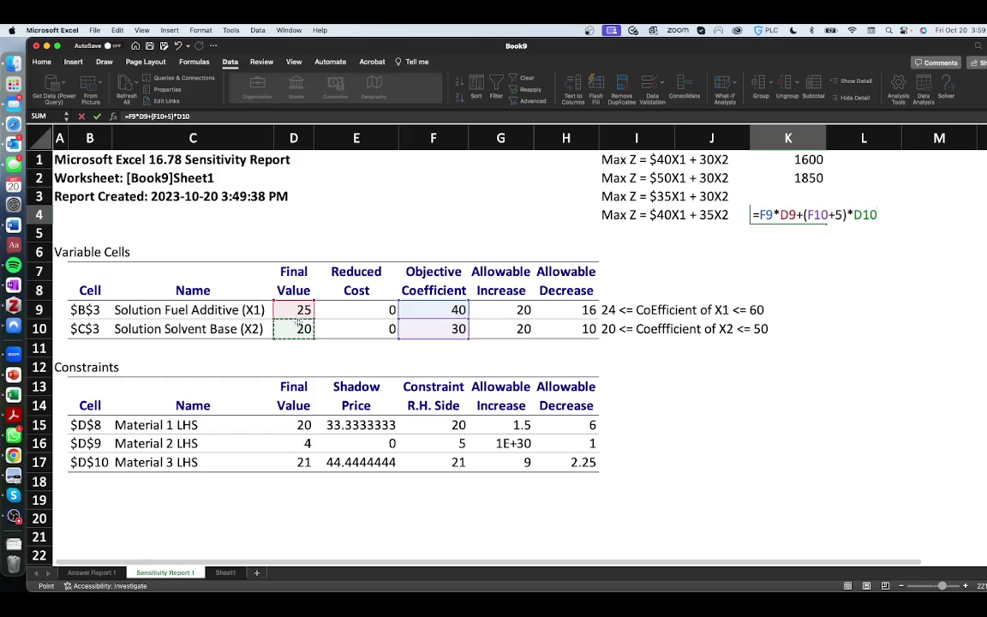
{"action": "key", "text": "Return"}
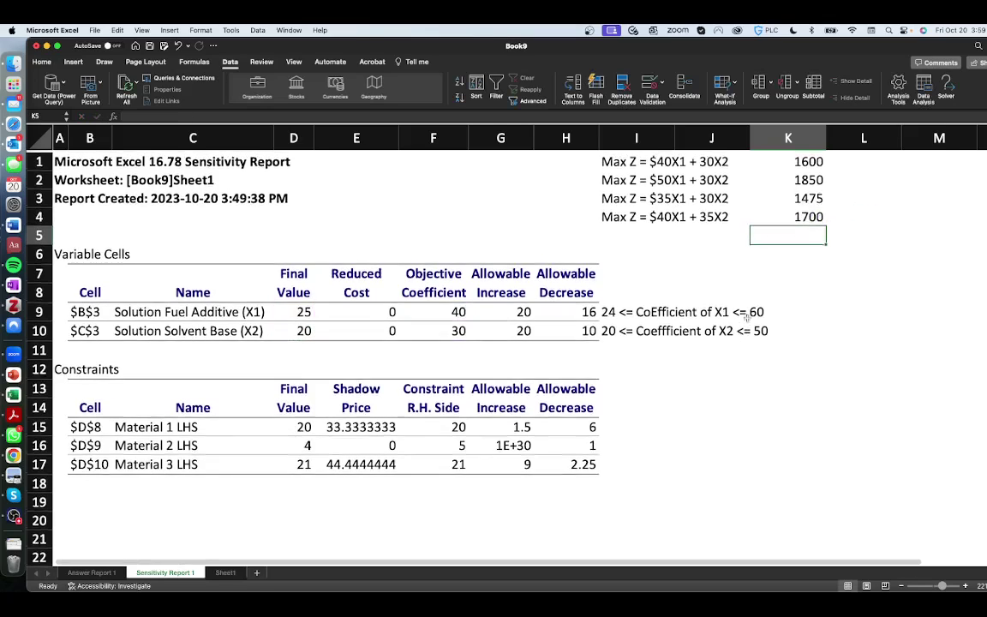
{"action": "left_click", "coordinate": [809, 216]}
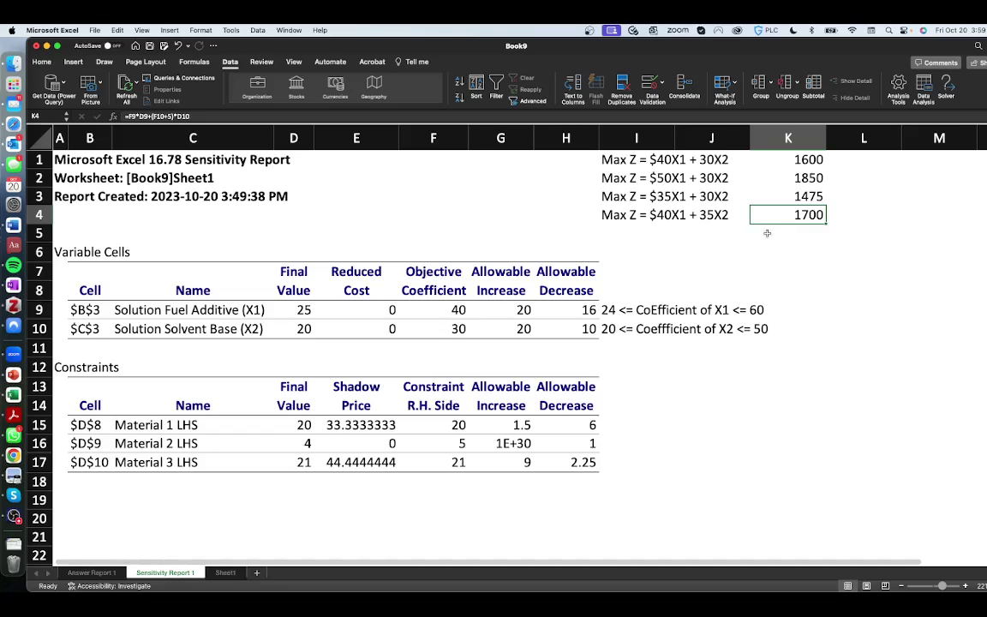
Highlight the original objective function and its profit in I1:K1 with a yellow fill.
{"action": "left_click_drag", "start_coordinate": [799, 163], "coordinate": [652, 159]}
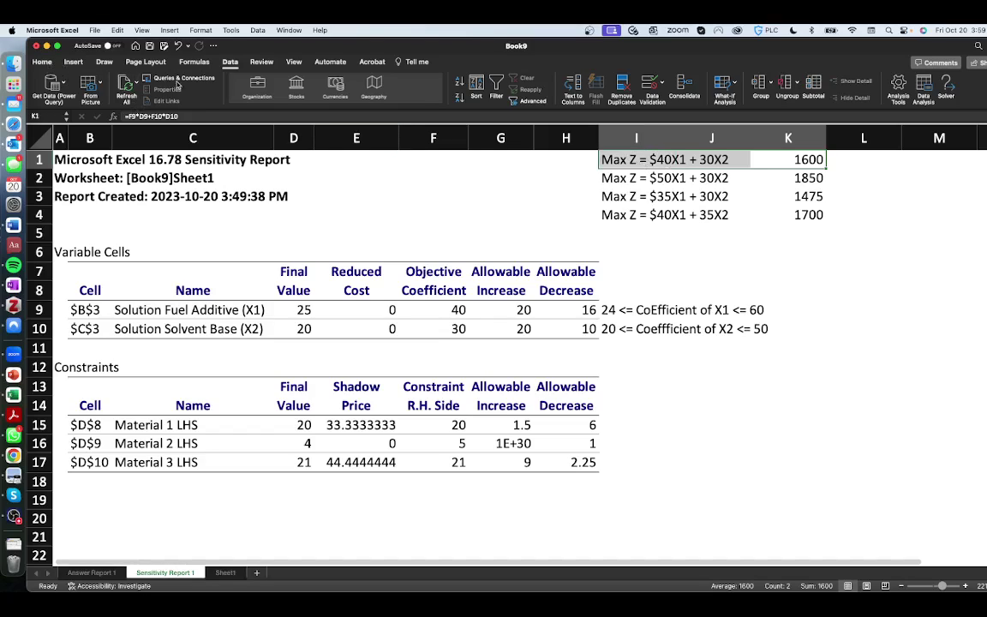
{"action": "left_click", "coordinate": [48, 63]}
{"action": "left_click", "coordinate": [193, 98]}
Enter a fifth objective function, "Max Z = $40X1 + 25X2", in I5.
{"action": "left_click", "coordinate": [608, 211]}
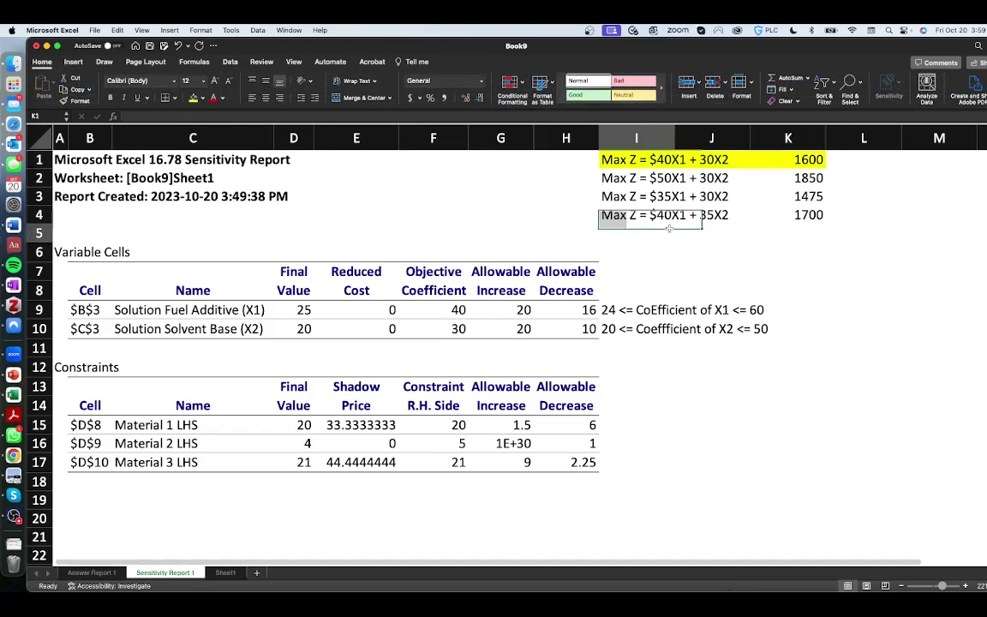
{"action": "key", "text": "Return"}
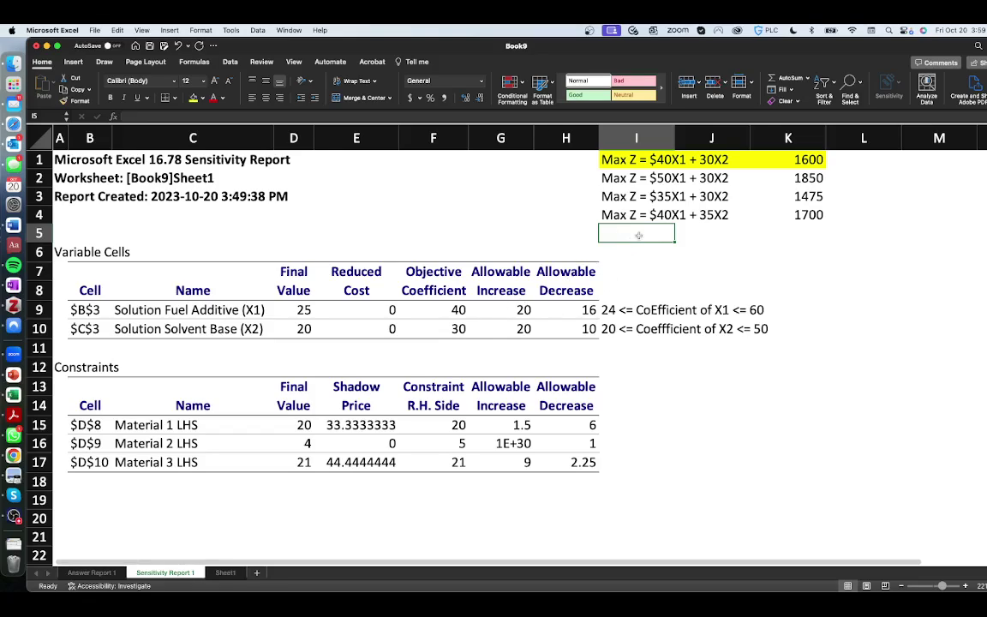
{"action": "type", "text": "Ma"}
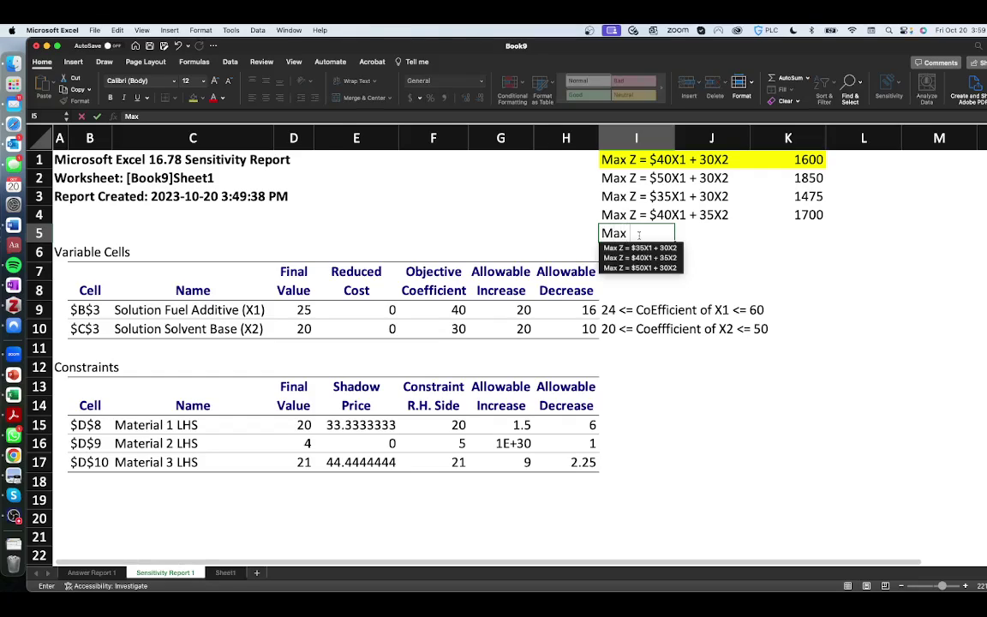
{"action": "type", "text": "x Z"}
{"action": "type", "text": "= $40X1 + "}
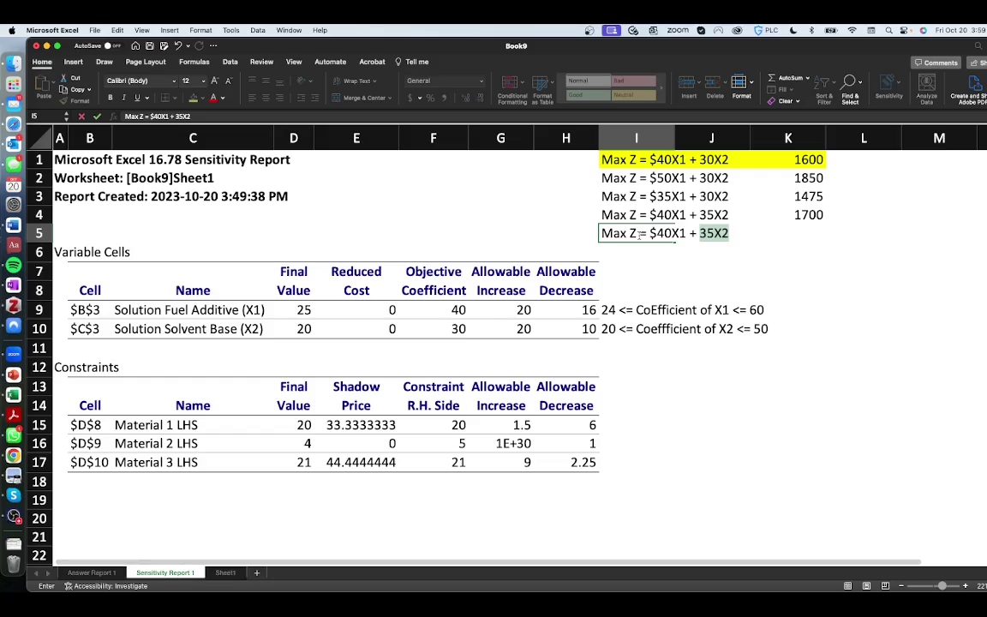
{"action": "type", "text": "25X2"}
{"action": "key", "text": "Return"}
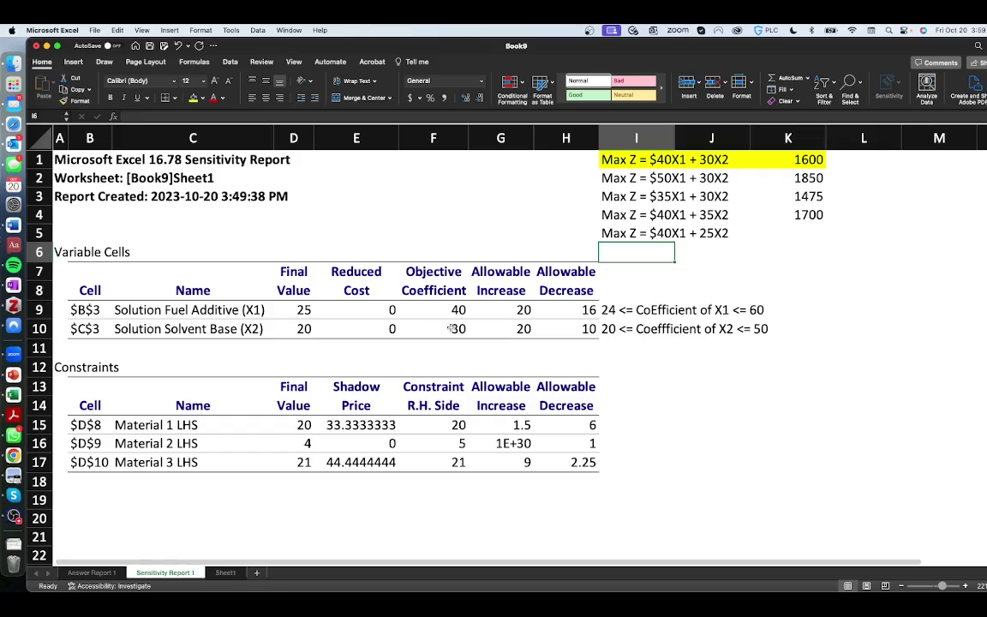
Calculate the total profit for the fifth objective function in K5 with the formula =F9*D9+(F10-5)*D10.
{"action": "left_click", "coordinate": [437, 330]}
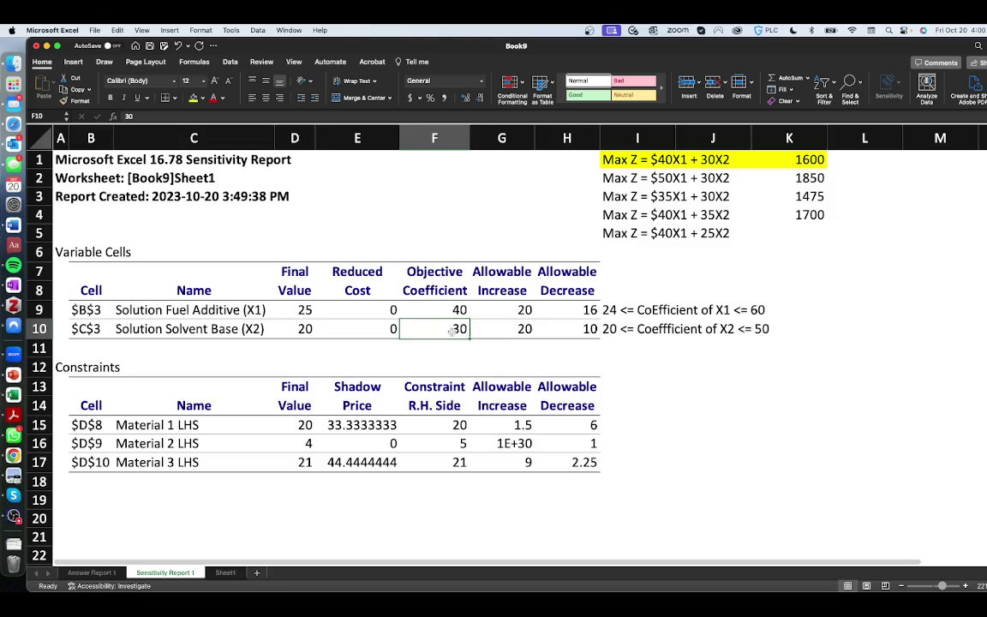
{"action": "left_click", "coordinate": [570, 332]}
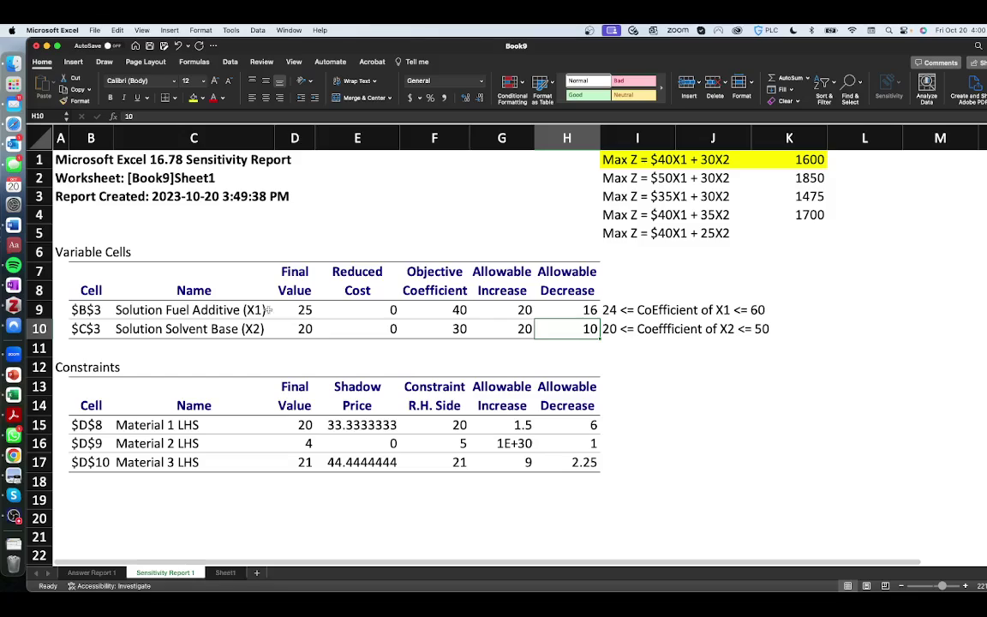
{"action": "left_click_drag", "start_coordinate": [301, 310], "coordinate": [299, 330]}
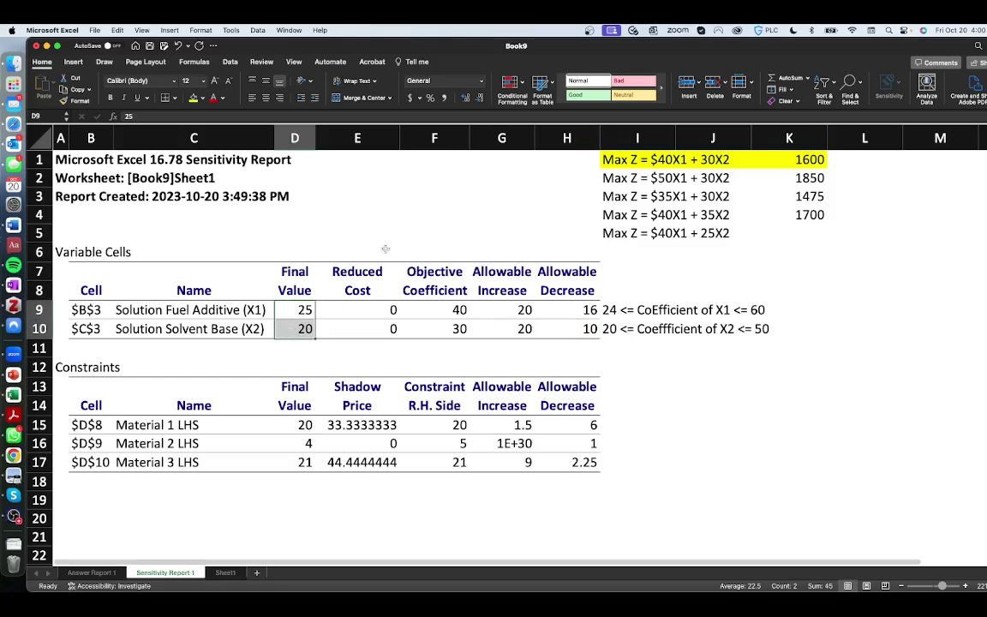
{"action": "left_click", "coordinate": [792, 231]}
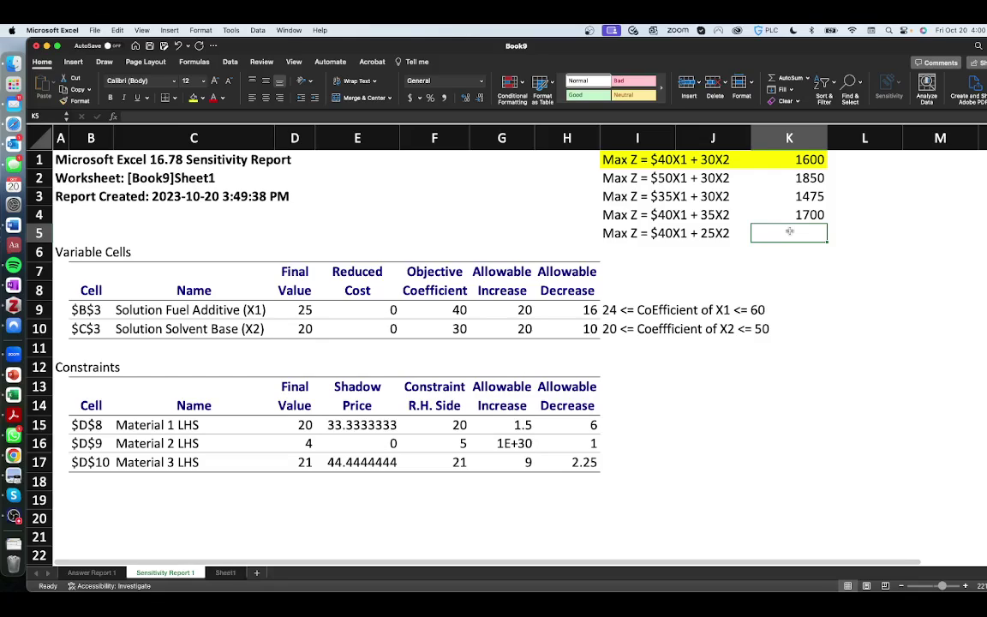
{"action": "type", "text": "="}
{"action": "left_click", "coordinate": [436, 310]}
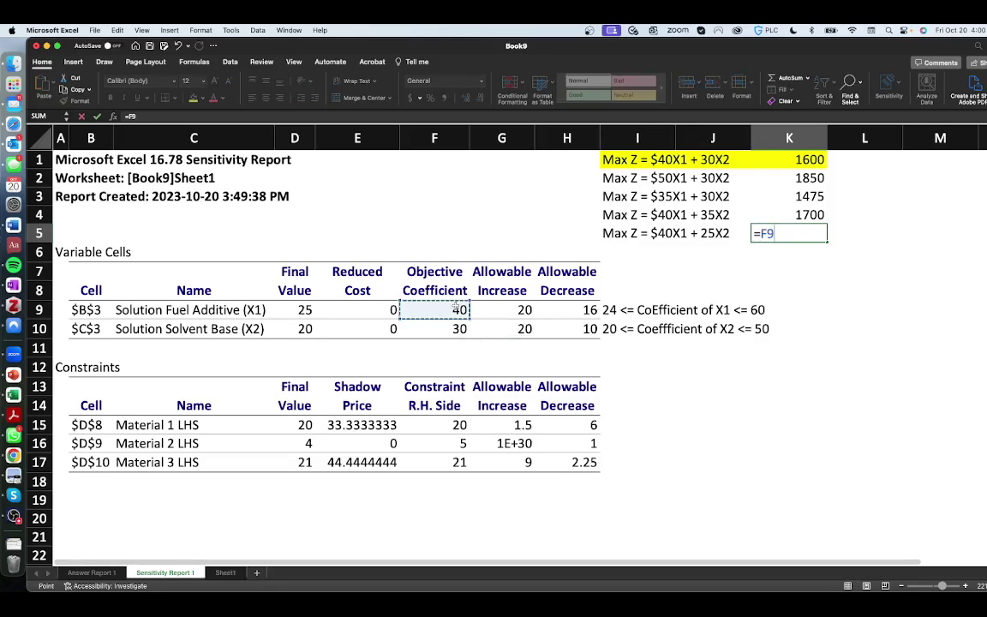
{"action": "type", "text": "*"}
{"action": "left_click", "coordinate": [301, 310]}
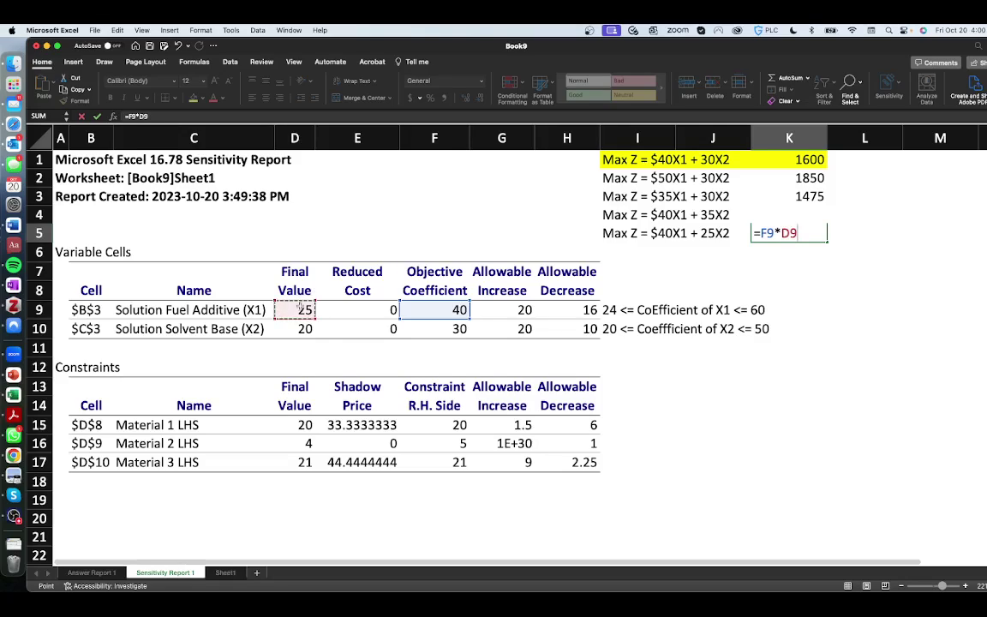
{"action": "type", "text": "+("}
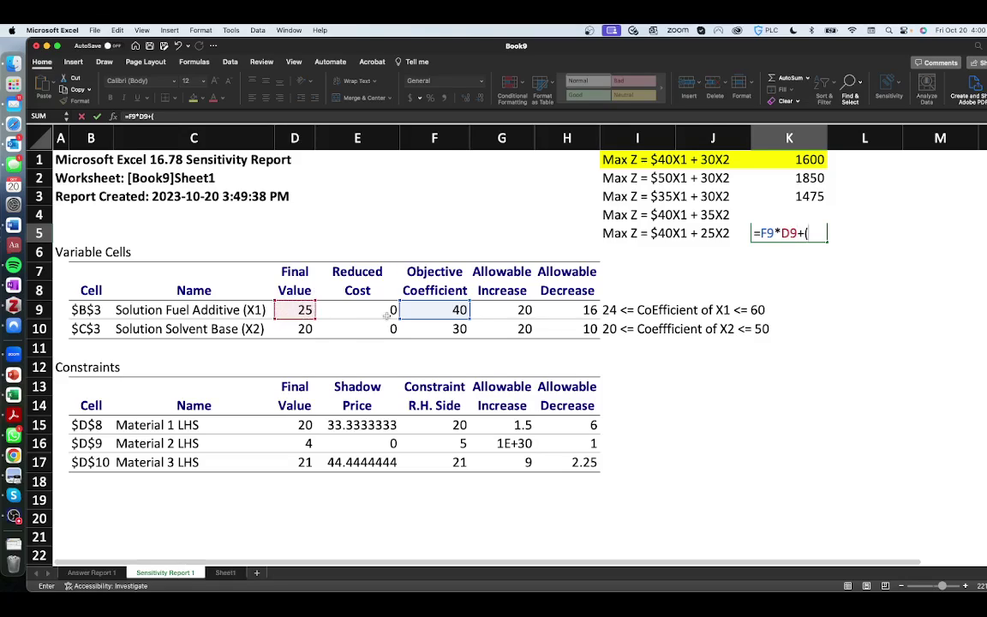
{"action": "left_click", "coordinate": [455, 328]}
{"action": "type", "text": "-"}
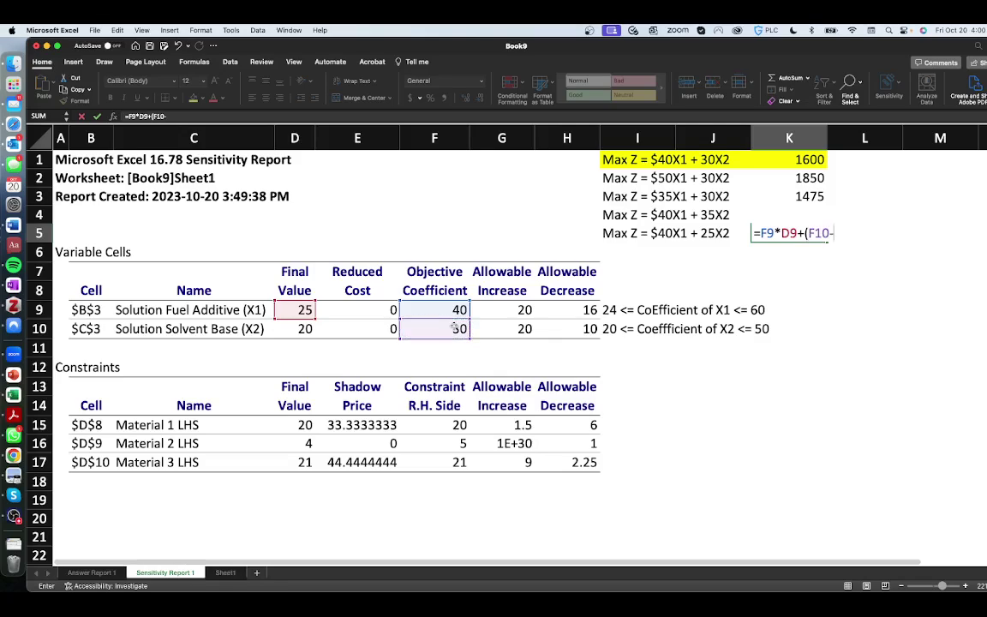
{"action": "type", "text": "5)*"}
{"action": "left_click", "coordinate": [295, 328]}
{"action": "key", "text": "Return"}
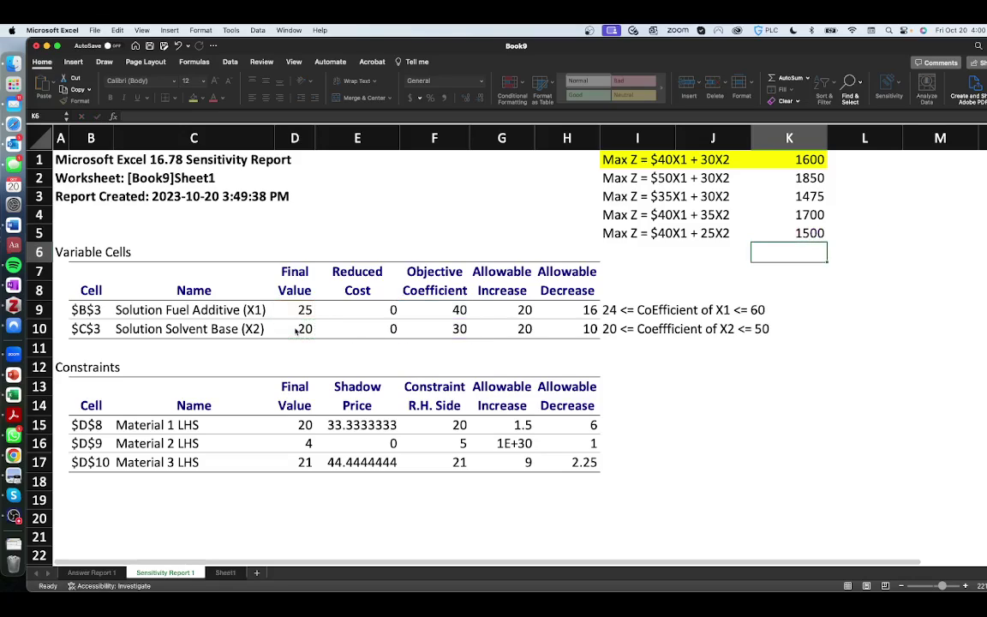
Compare the original objective function and profit with the changed versions in I1:K5, and go to the Constraints section of the sensitivity report.
{"action": "left_click", "coordinate": [805, 233]}
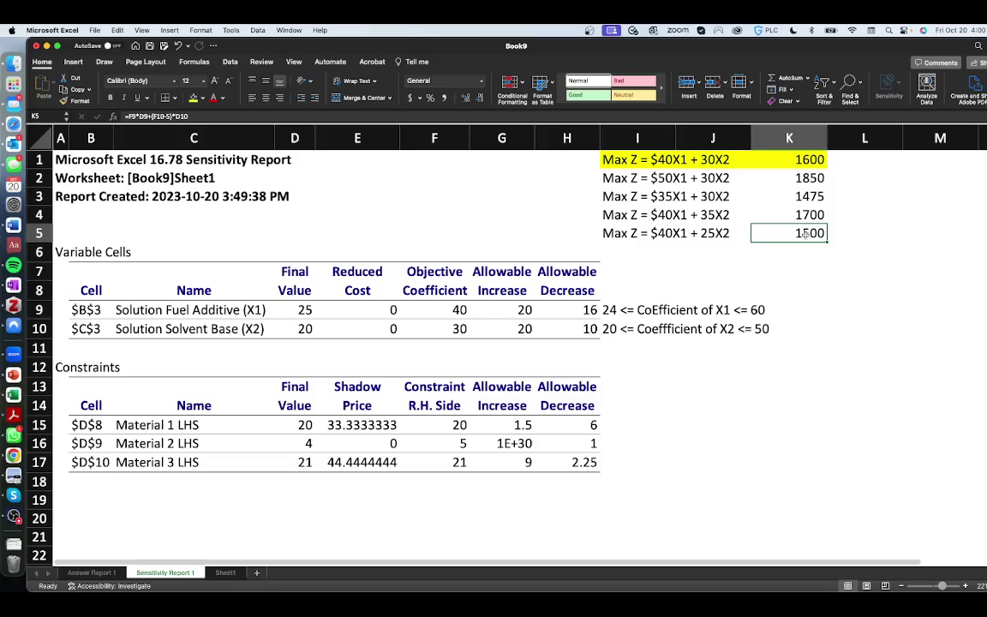
{"action": "left_click", "coordinate": [651, 159]}
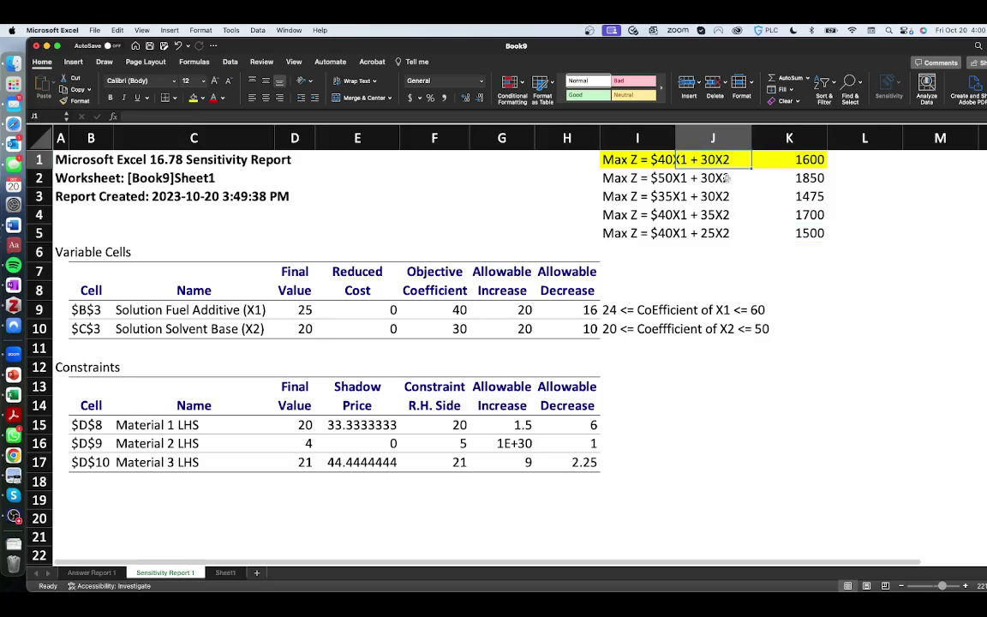
{"action": "left_click", "coordinate": [655, 160]}
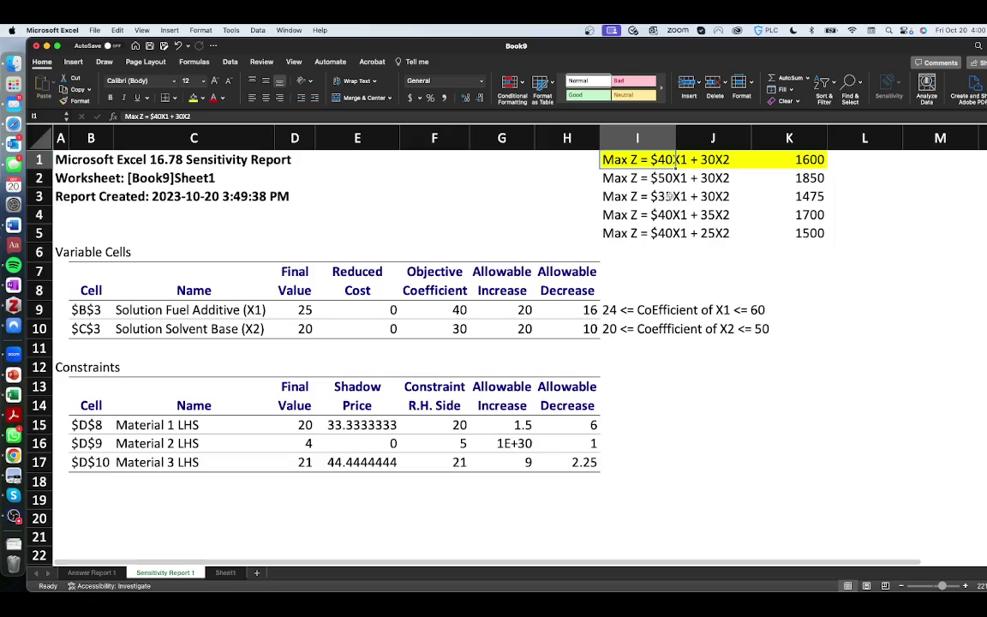
{"action": "left_click", "coordinate": [656, 226]}
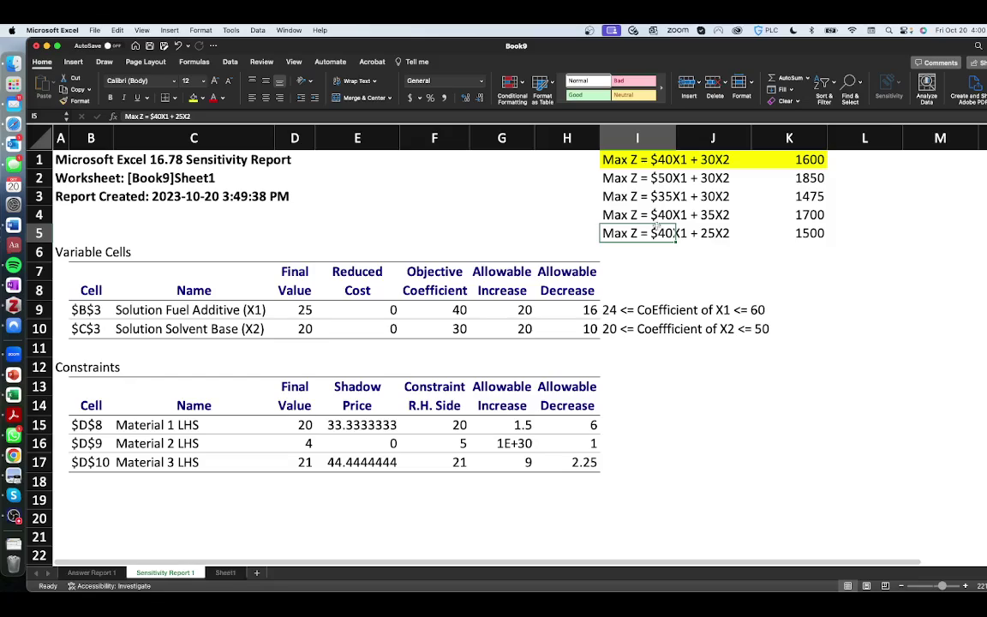
{"action": "left_click", "coordinate": [807, 232]}
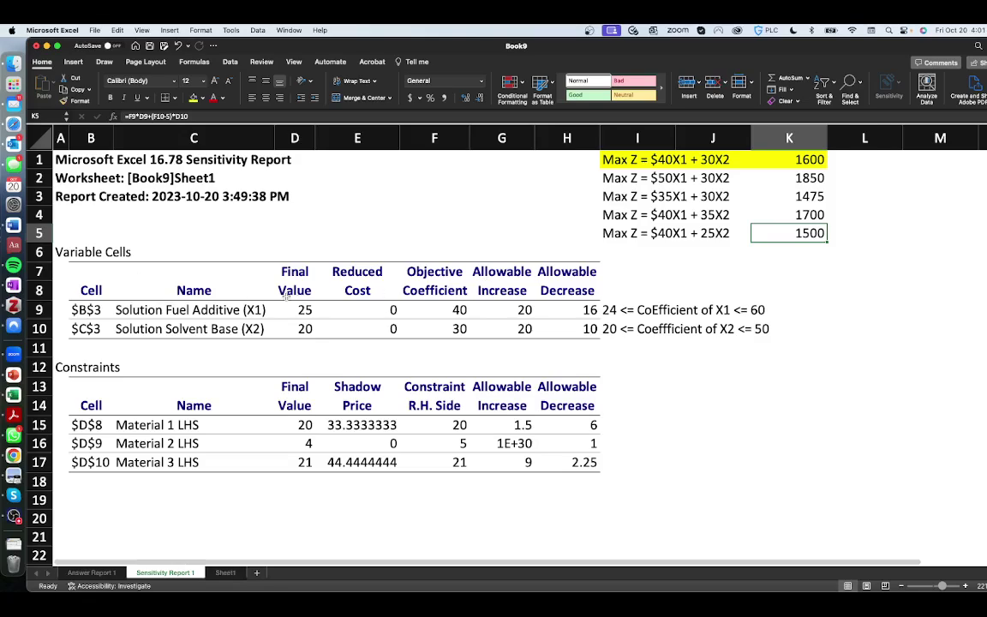
{"action": "left_click", "coordinate": [65, 368]}
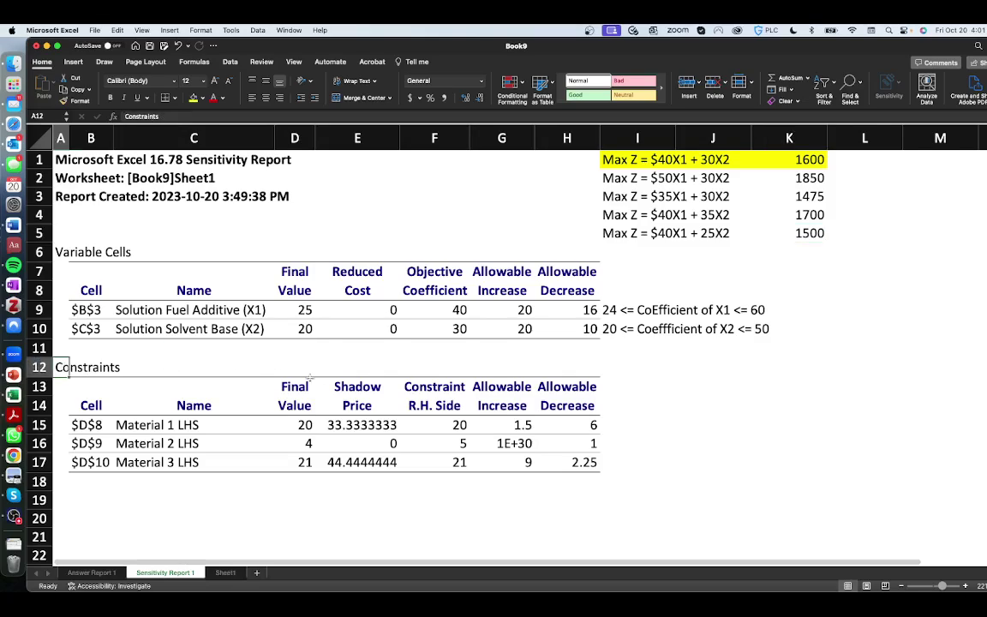